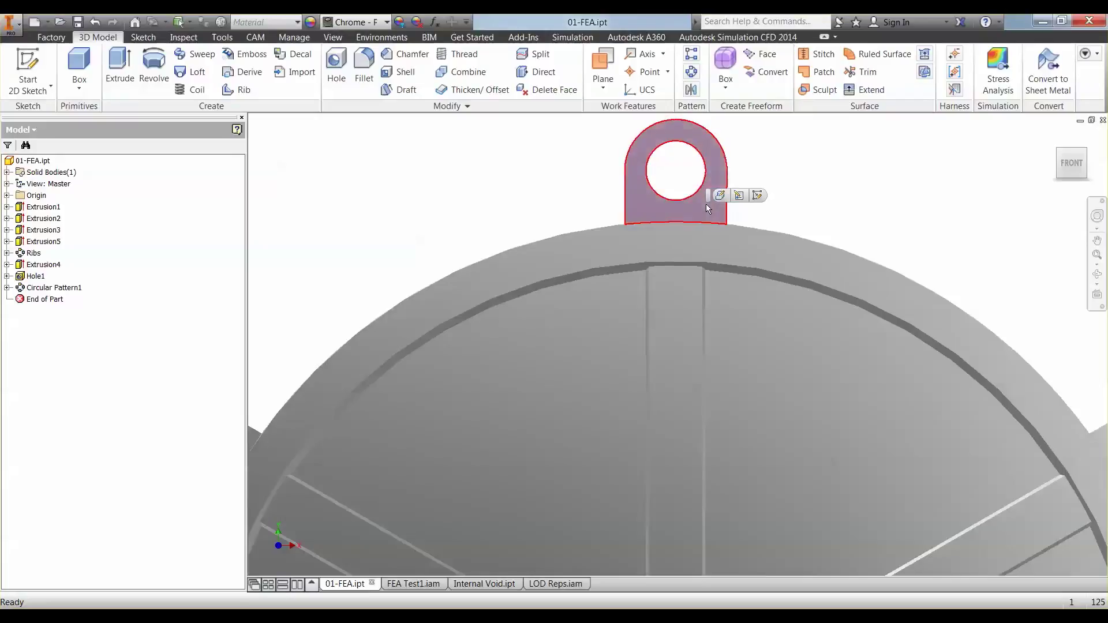
# - Sketch a circle on the top lug's front face, concentric with its hole and matching the lug's outer arc
pyautogui.press('F4')
pyautogui.moveTo(779, 308); pyautogui.dragTo(757, 327)
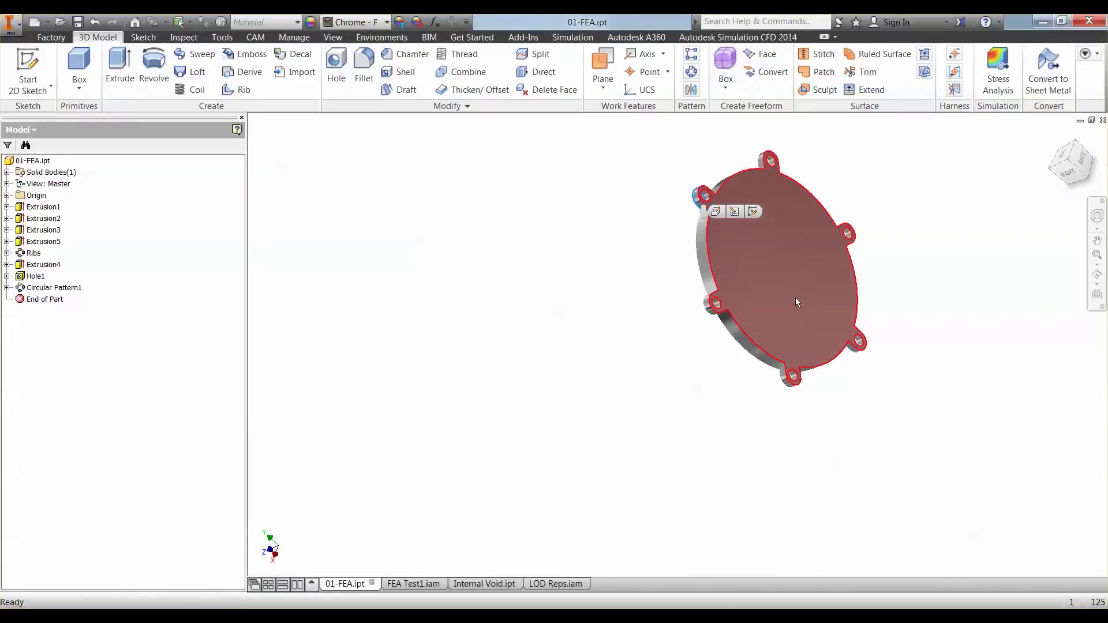
pyautogui.press('F4')
pyautogui.moveTo(643, 383); pyautogui.dragTo(701, 217)
pyautogui.scroll(-8, 701, 217)
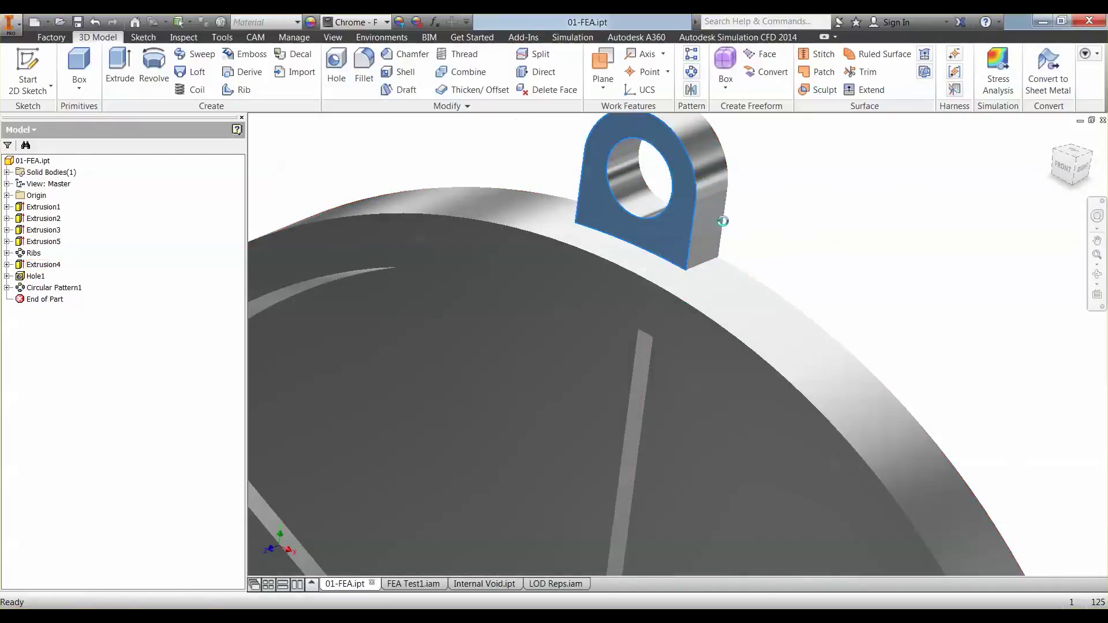
pyautogui.press('s')
pyautogui.click(108, 65)
pyautogui.click(635, 205)
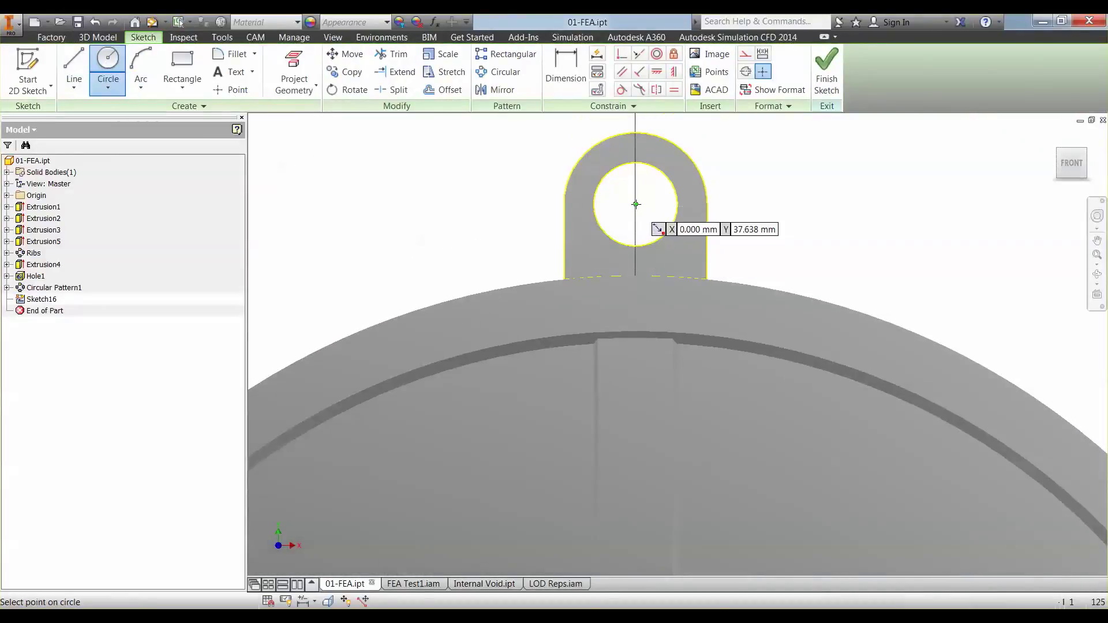
pyautogui.click(703, 179)
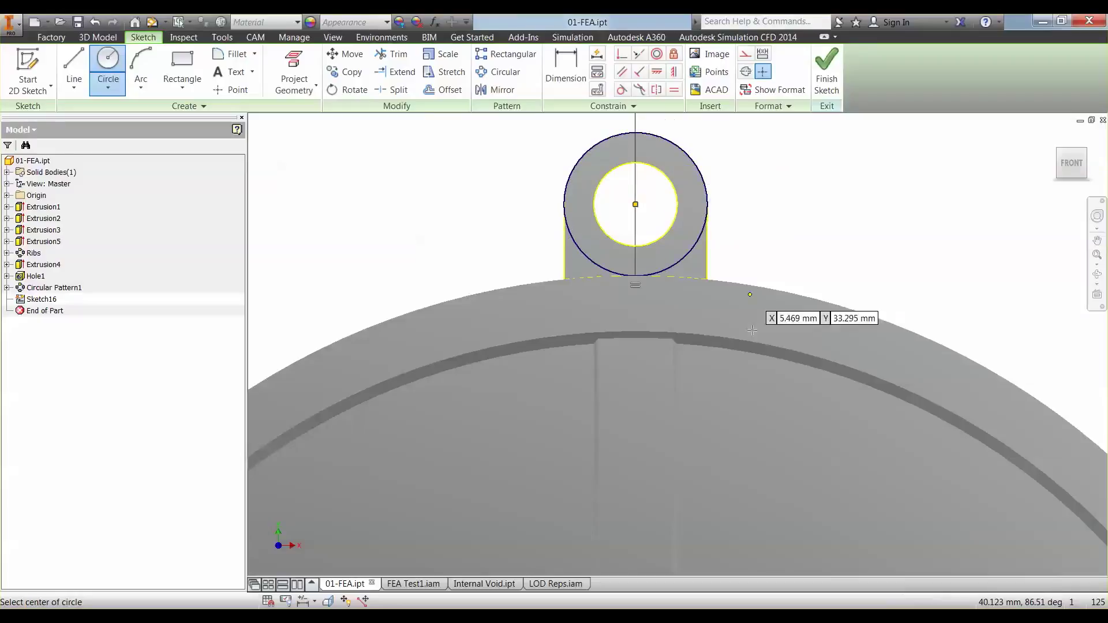
pyautogui.click(827, 69)
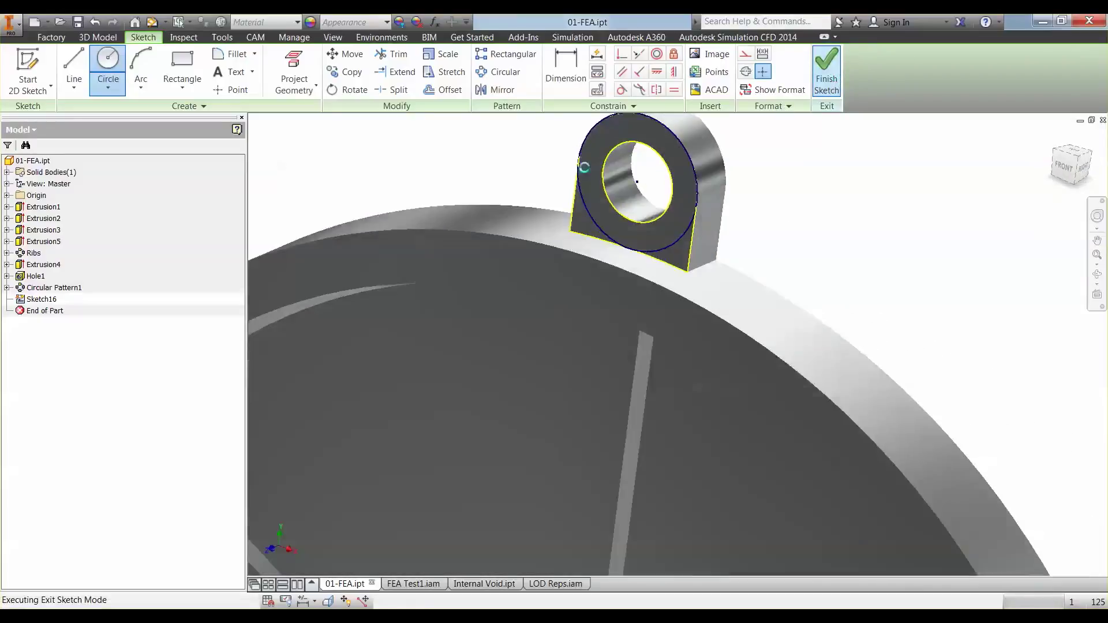
# - Split the top lug's front face using the sketched circle as the split tool
pyautogui.click(535, 54)
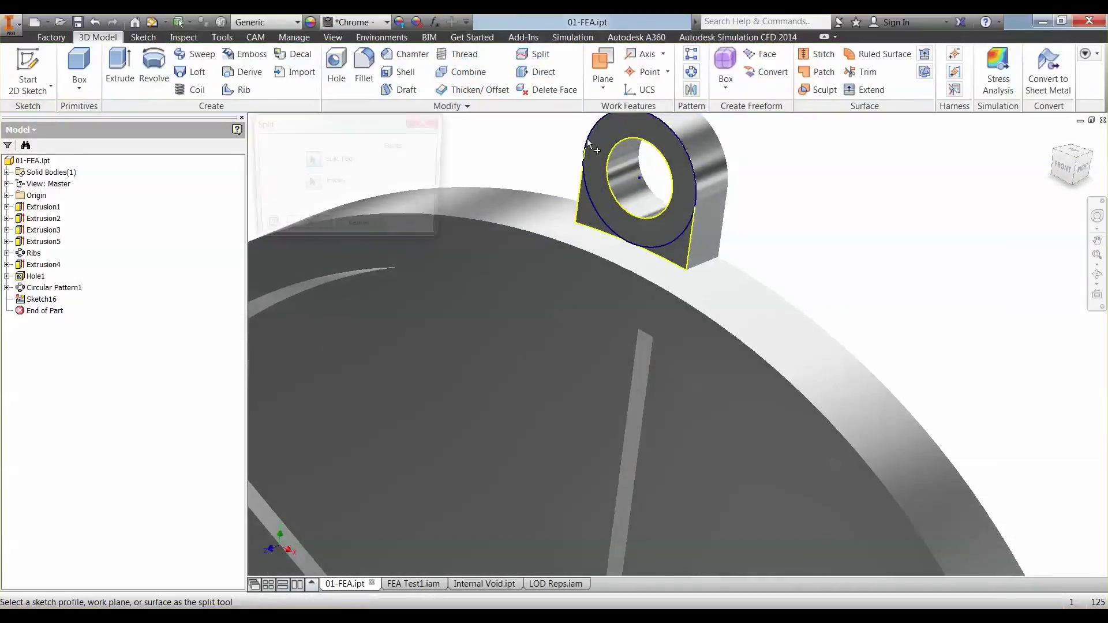
pyautogui.click(588, 145)
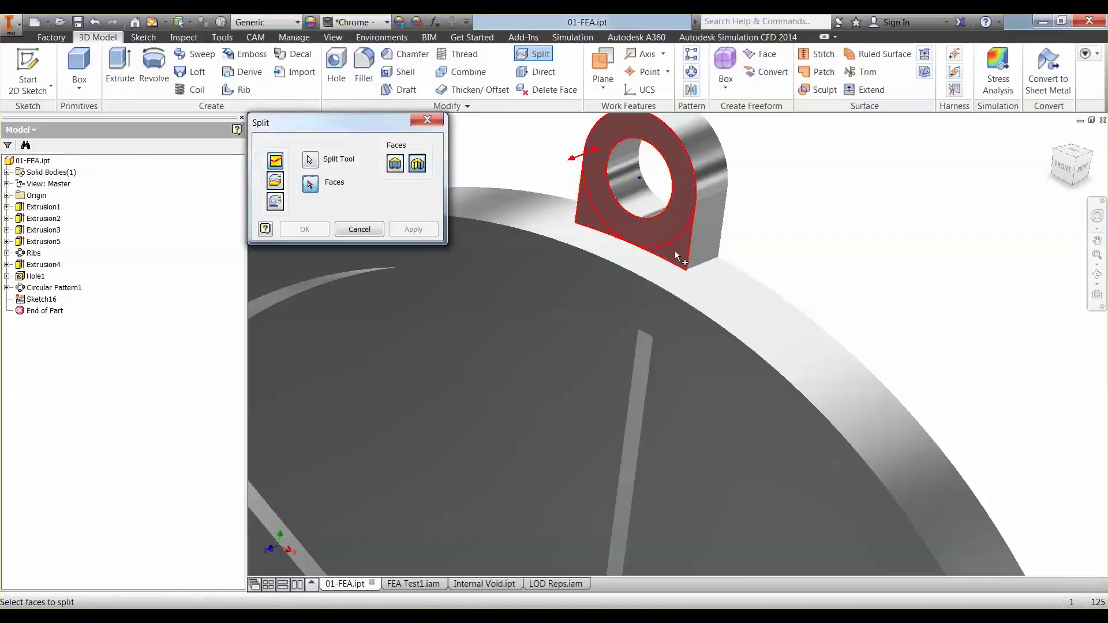
pyautogui.click(674, 250)
pyautogui.click(304, 229)
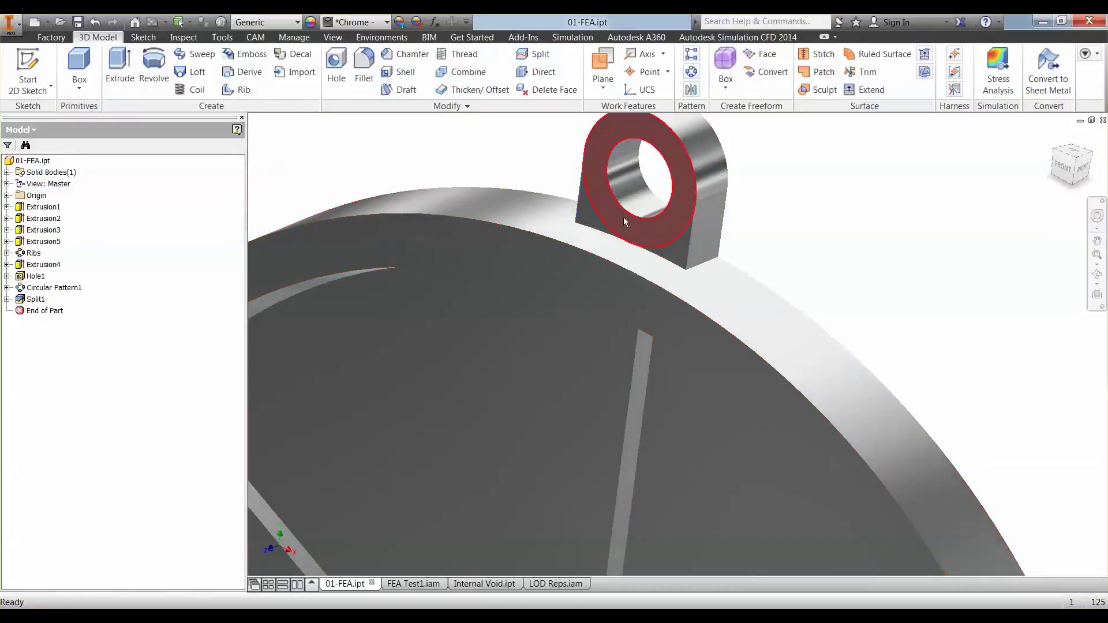
# - Sketch a 60 mm diameter circle centred on the origin on the cover's flat back face
pyautogui.scroll(-6, 629, 224)
pyautogui.keyDown('shift'); pyautogui.moveTo(740, 273); pyautogui.dragTo(601, 278, button='middle'); pyautogui.keyUp('shift')
pyautogui.click(635, 280)
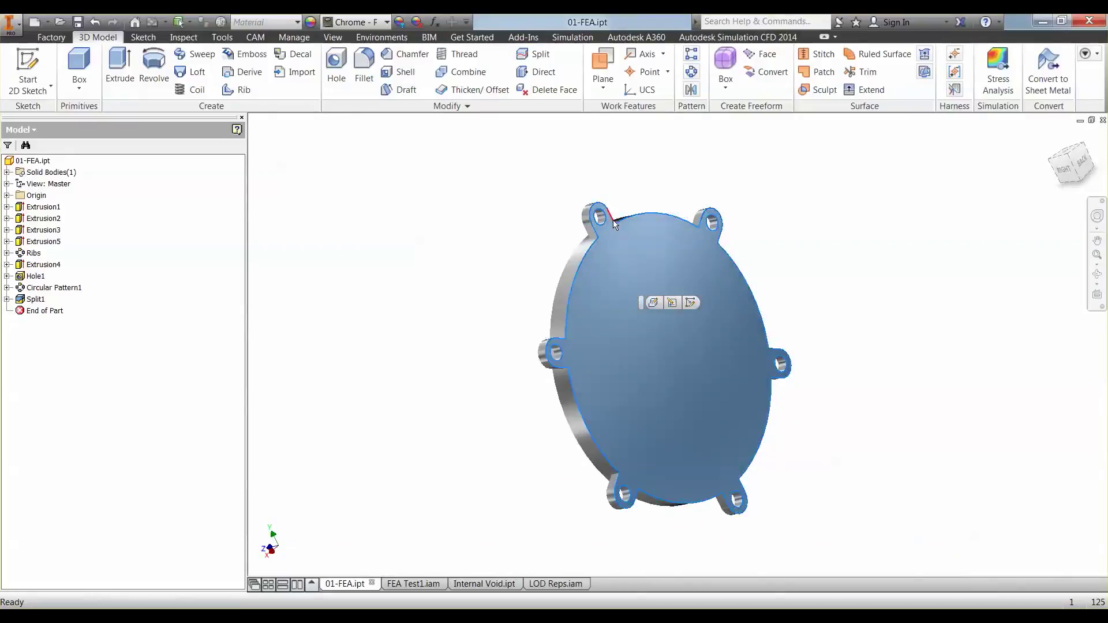
pyautogui.scroll(4, 591, 252)
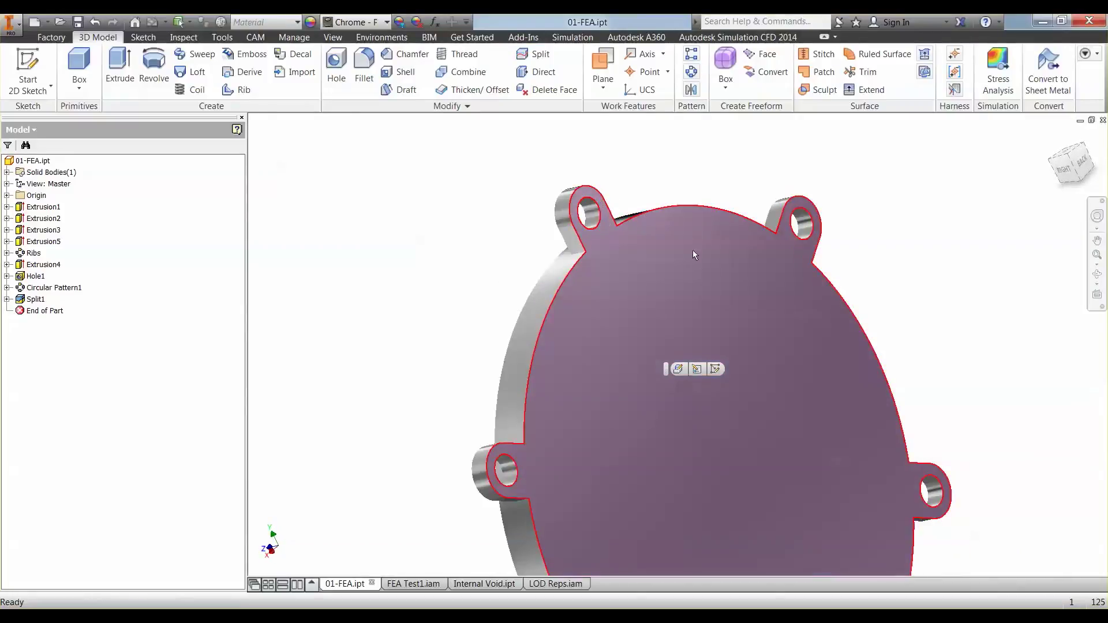
pyautogui.click(716, 368)
pyautogui.click(108, 64)
pyautogui.click(678, 344)
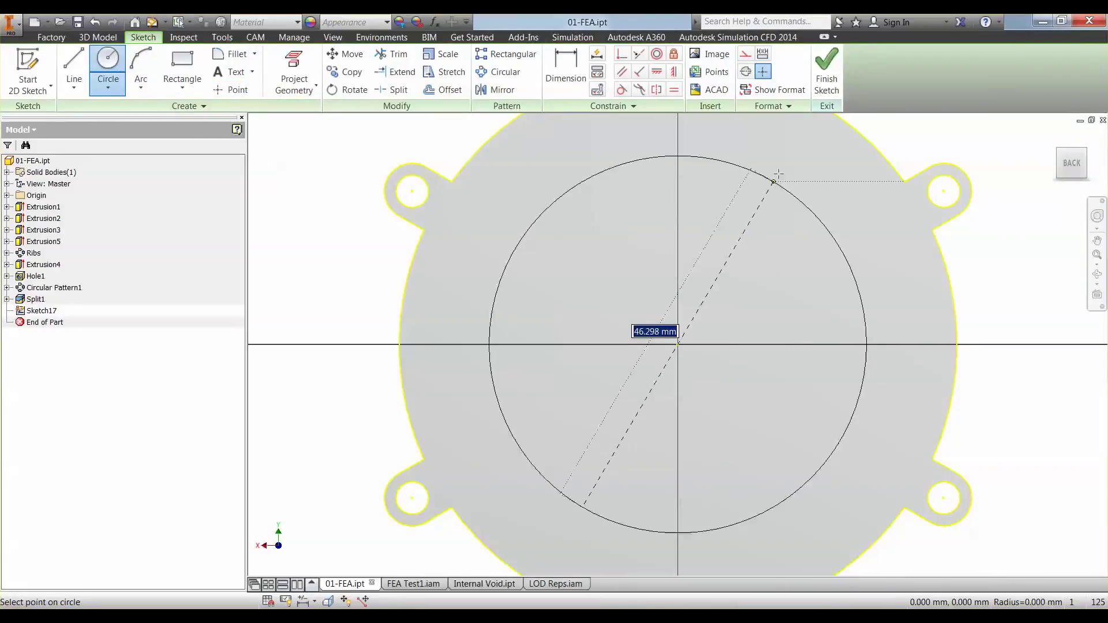
pyautogui.write('60')
pyautogui.press('Return')
pyautogui.click(826, 72)
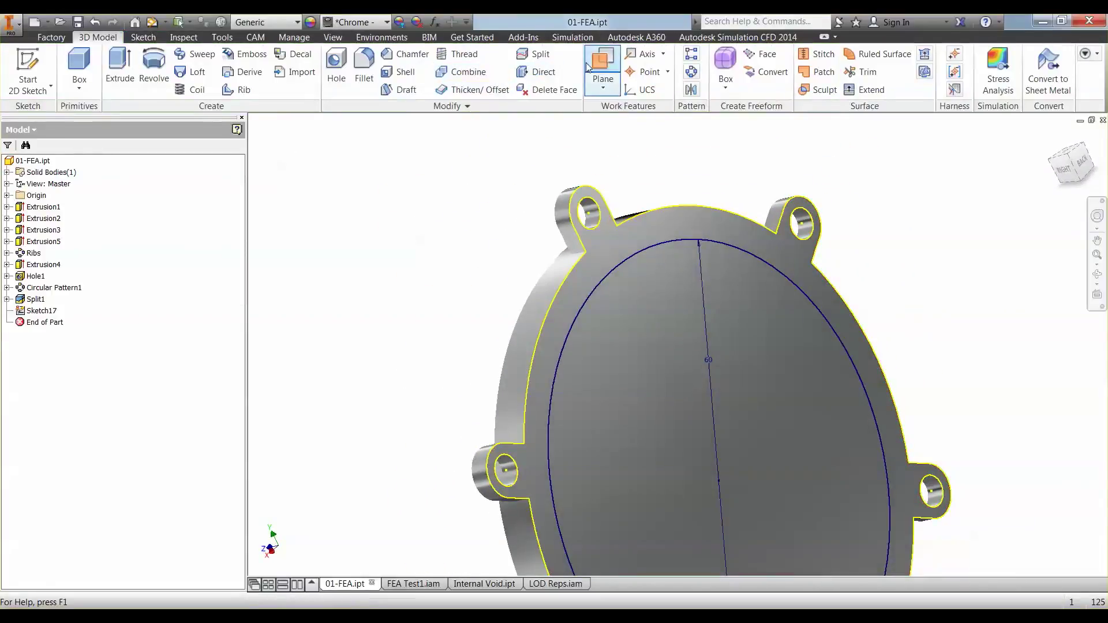
# - Split the cover's back face using the 60 mm circle as the split tool
pyautogui.click(536, 54)
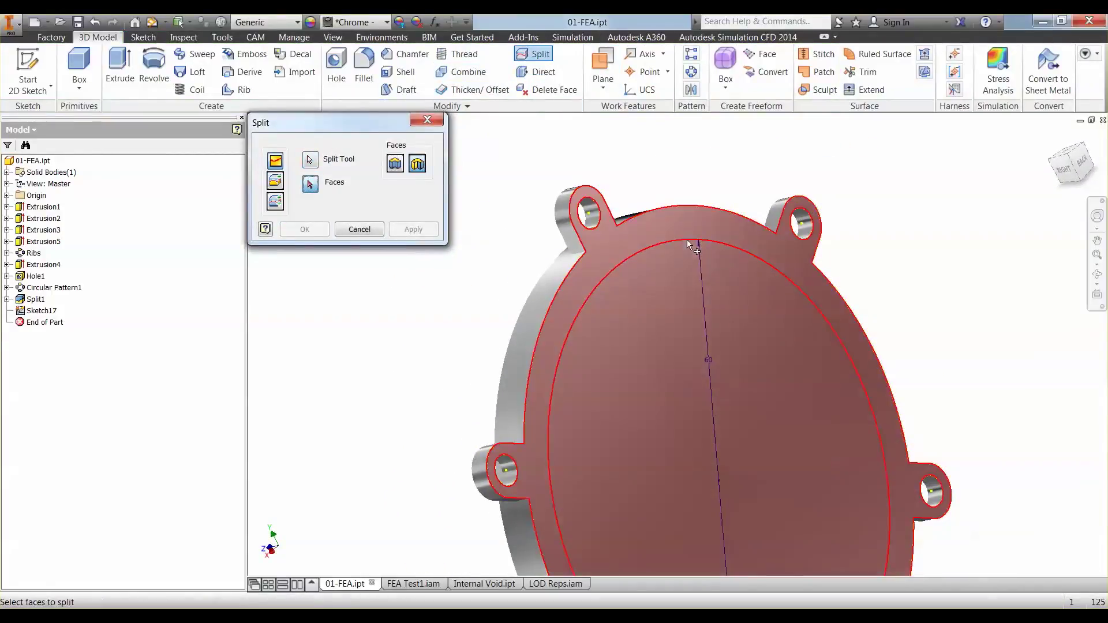
pyautogui.click(688, 245)
pyautogui.press('Return')
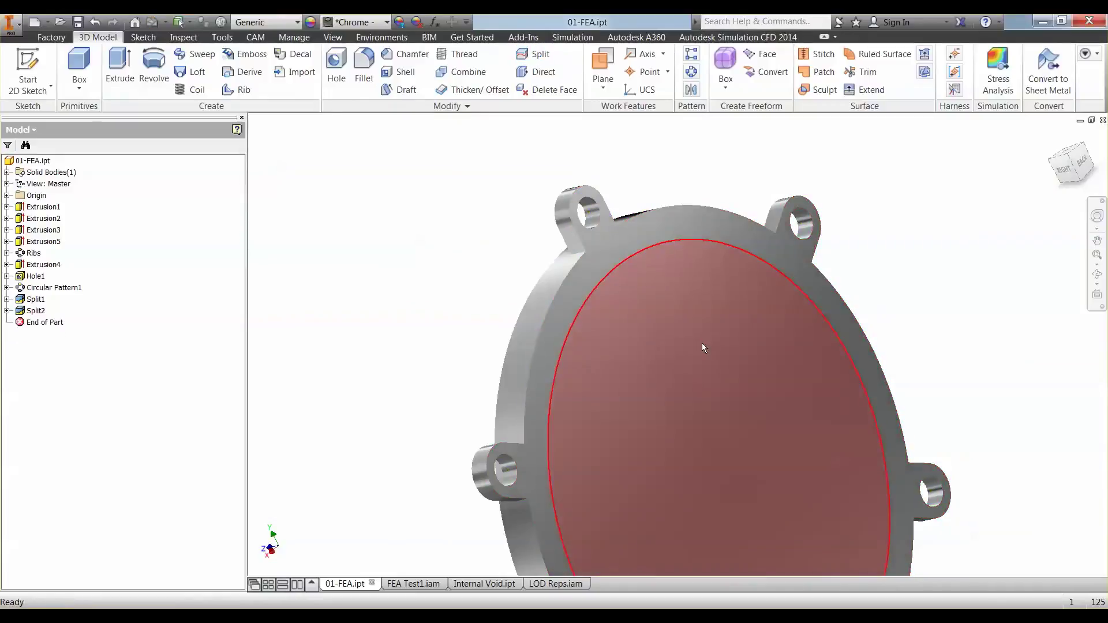
# - Launch the active model in Simulation Mechanical with the Static Stress with Linear Material Models analysis type
pyautogui.keyDown('shift'); pyautogui.moveTo(669, 331); pyautogui.dragTo(769, 202, button='middle'); pyautogui.keyUp('shift')
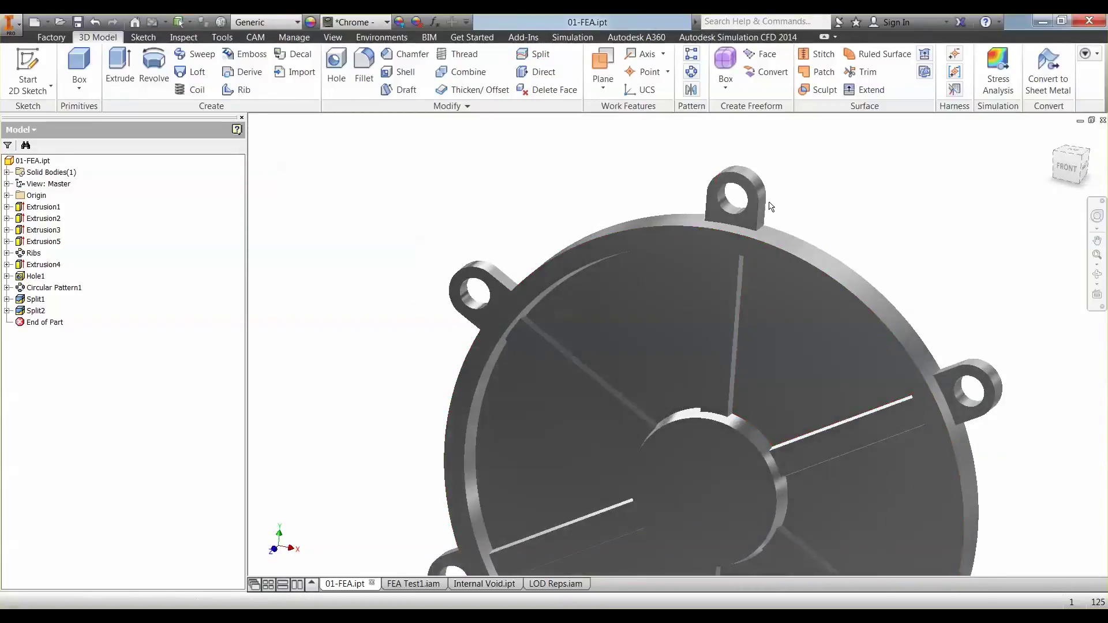
pyautogui.click(572, 37)
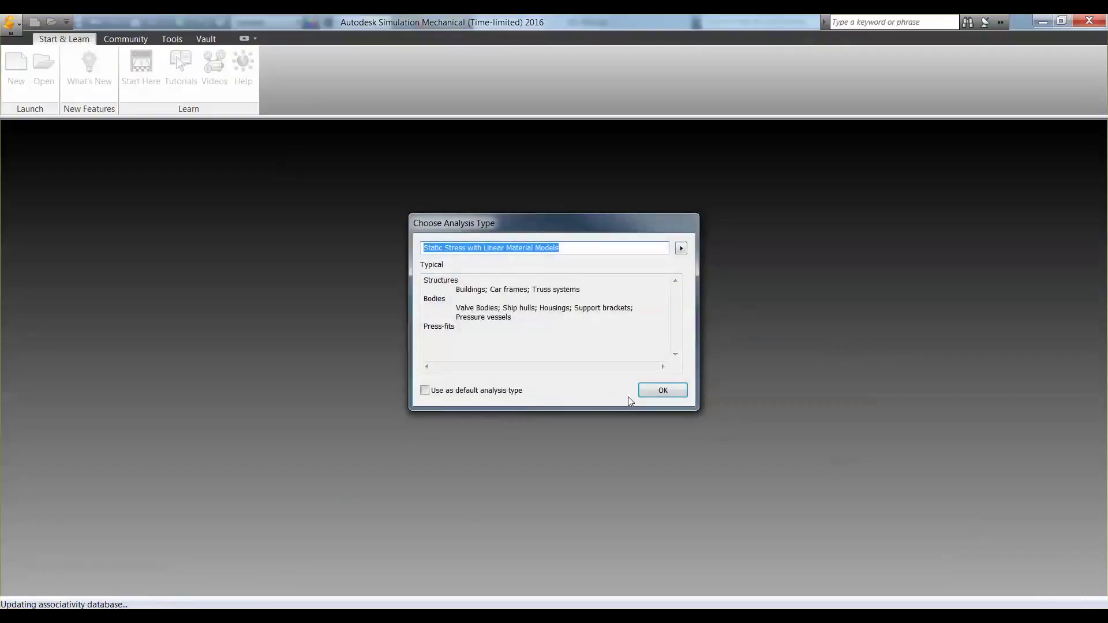
pyautogui.click(664, 392)
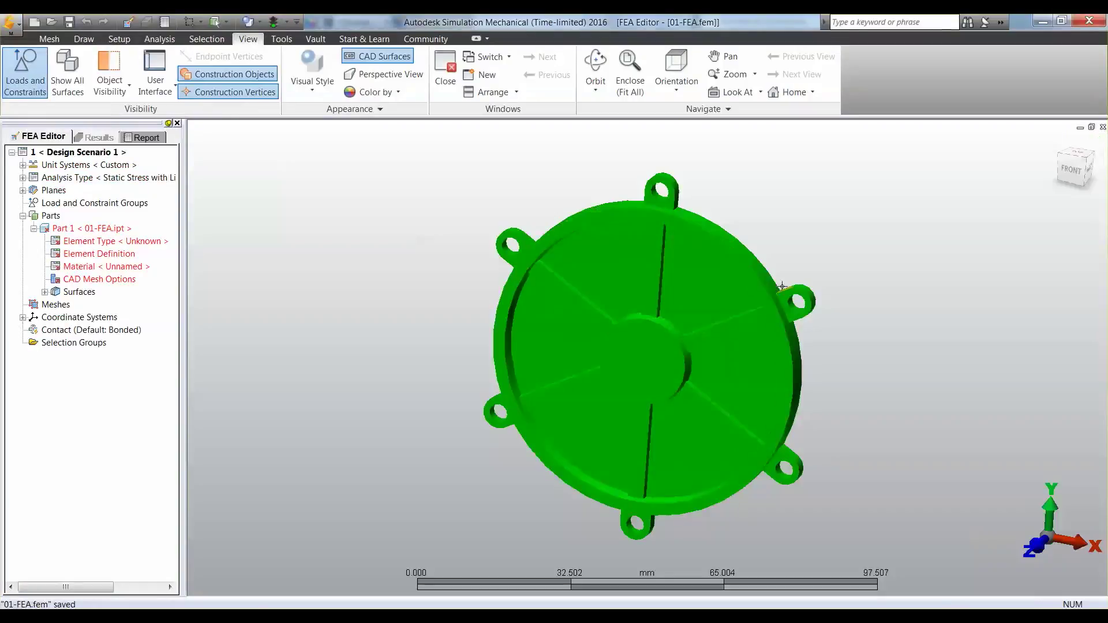
# - Generate a 3D mesh for the 01-FEA cover part with the default mesh settings
pyautogui.moveTo(782, 287); pyautogui.dragTo(750, 270, button='middle')
pyautogui.scroll(2, 661, 180)
pyautogui.scroll(2, 657, 206)
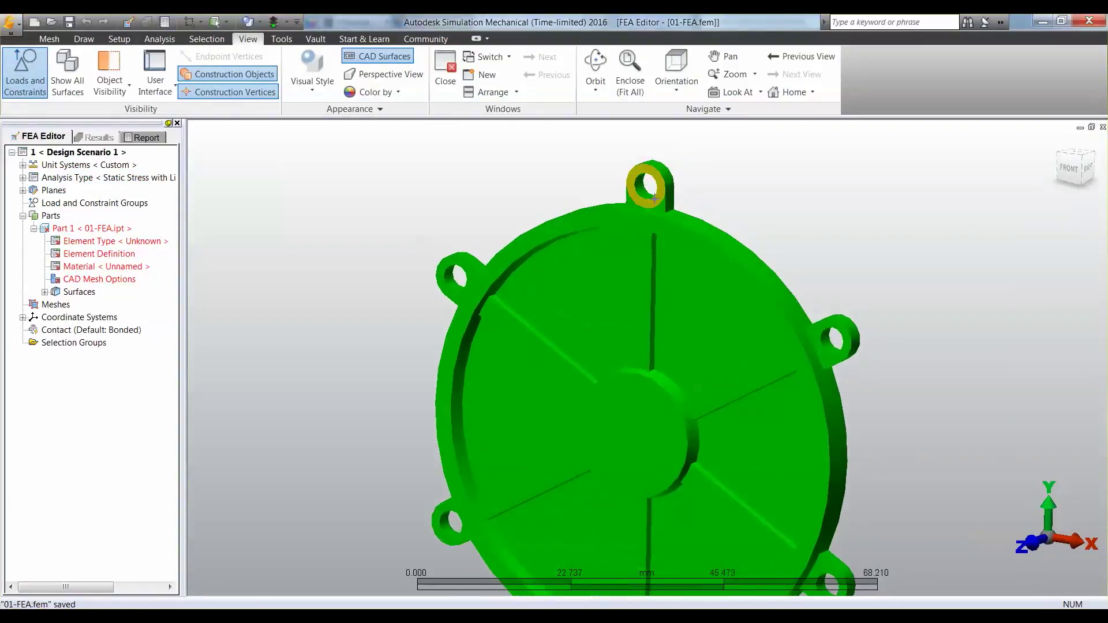
pyautogui.moveTo(801, 225); pyautogui.dragTo(562, 251, button='middle')
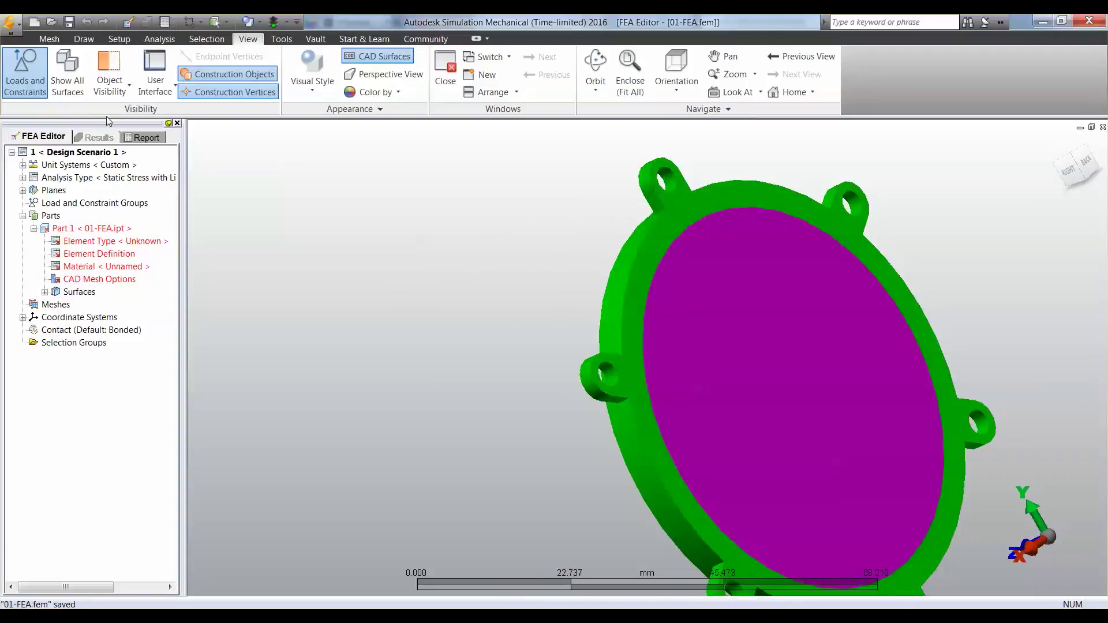
pyautogui.click(83, 38)
pyautogui.click(49, 38)
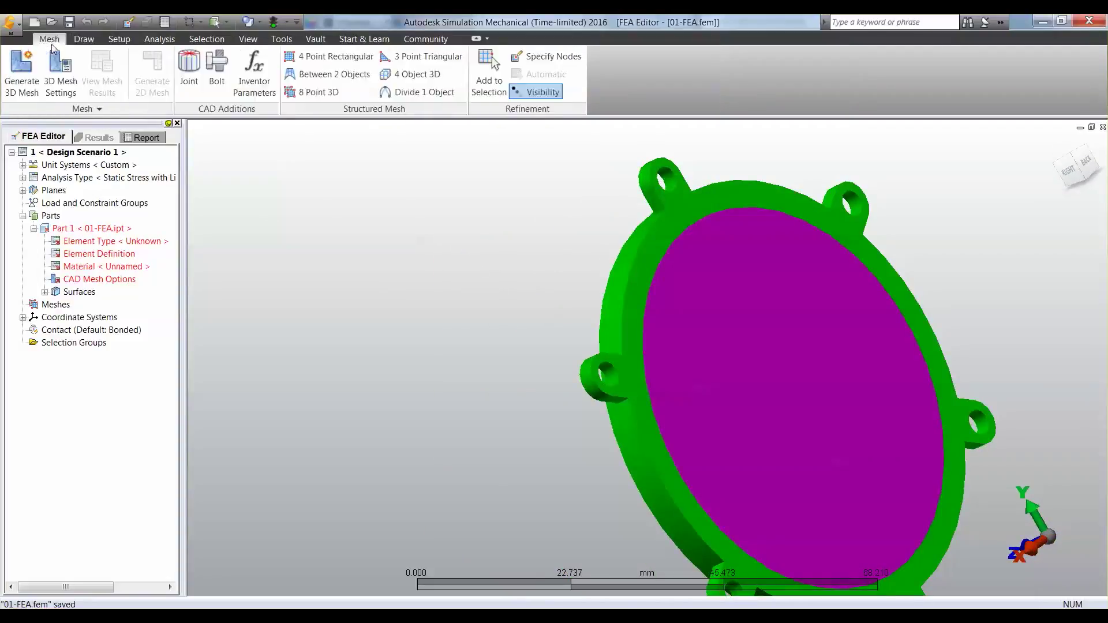
pyautogui.click(21, 75)
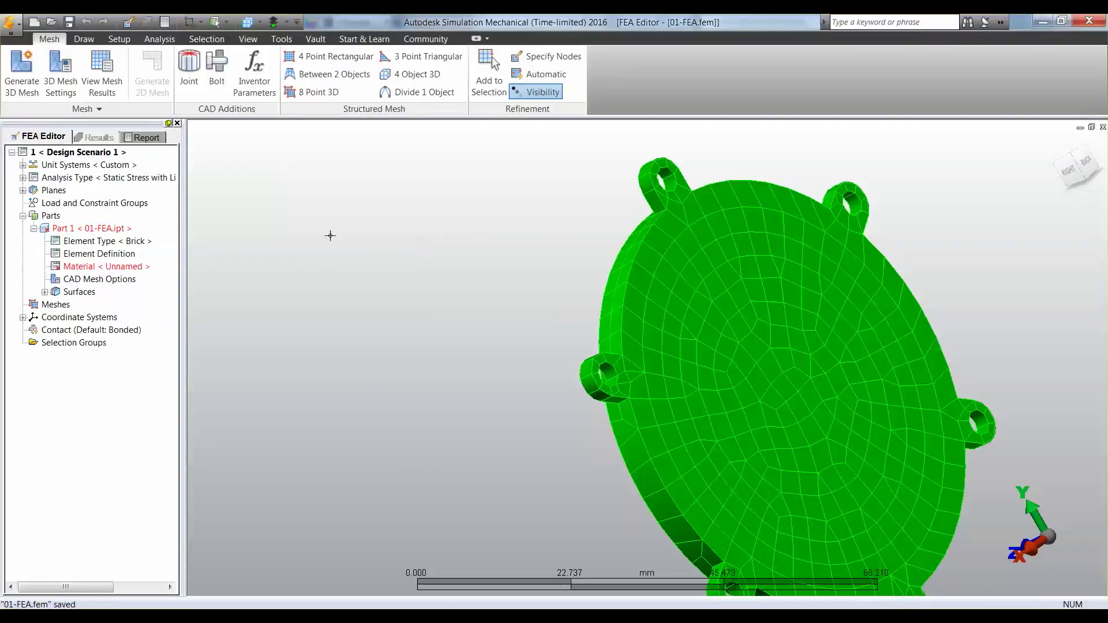
# - Review the meshing results and examine the mesh around the ribs, lugs and split faces
pyautogui.click(102, 75)
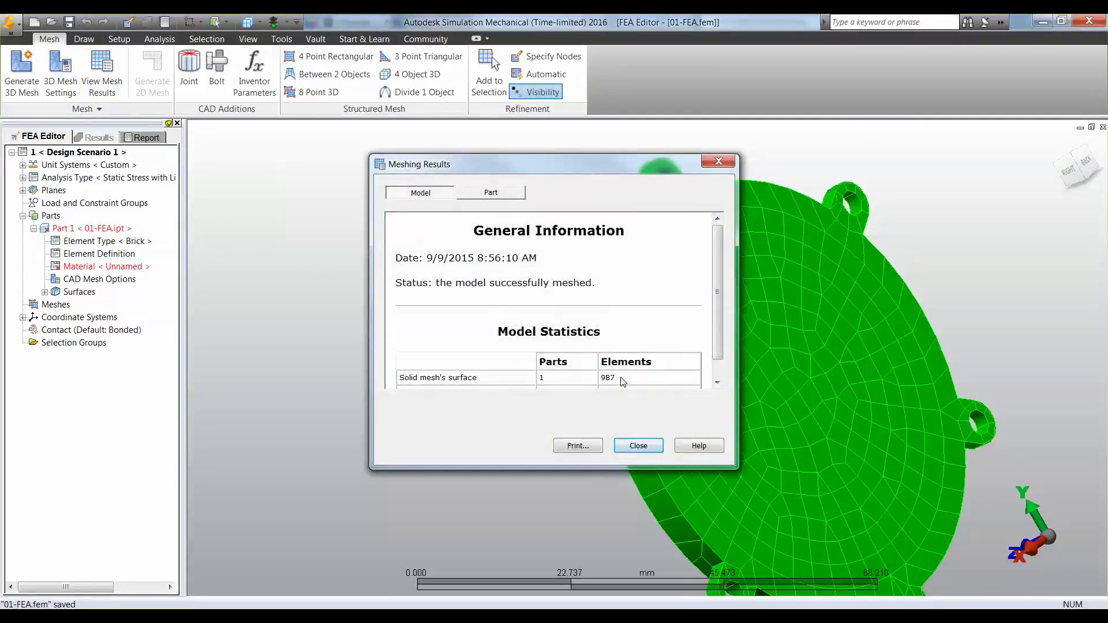
pyautogui.click(638, 446)
pyautogui.keyDown('shift'); pyautogui.moveTo(559, 430); pyautogui.dragTo(793, 398, button='middle'); pyautogui.keyUp('shift')
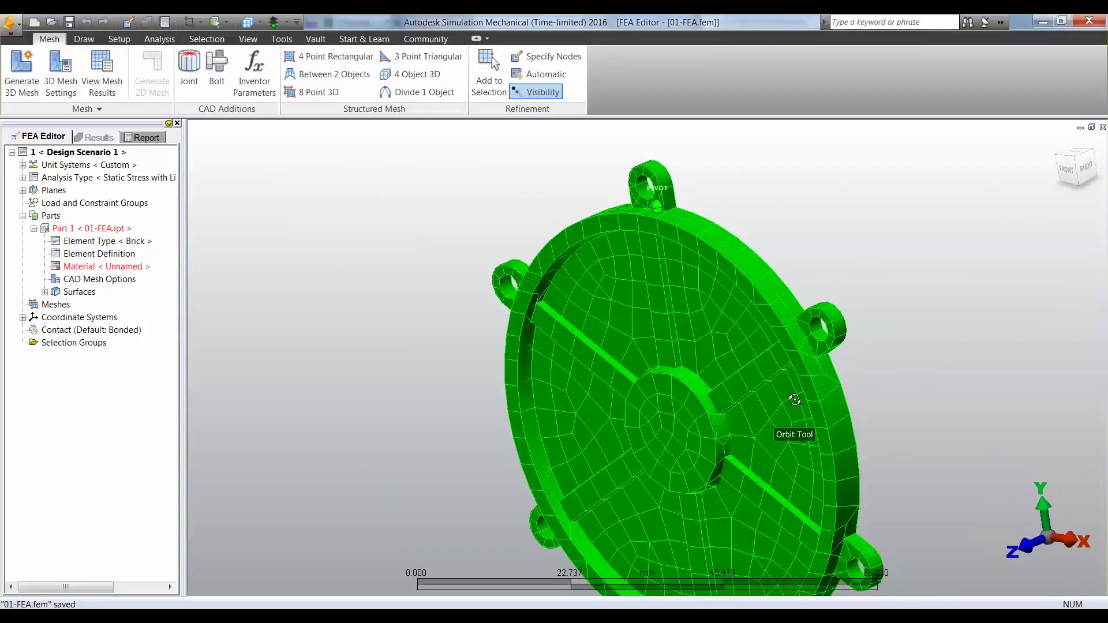
pyautogui.moveTo(813, 259); pyautogui.dragTo(784, 210, button='middle')
pyautogui.scroll(-1, 782, 206)
pyautogui.scroll(-1, 782, 206)
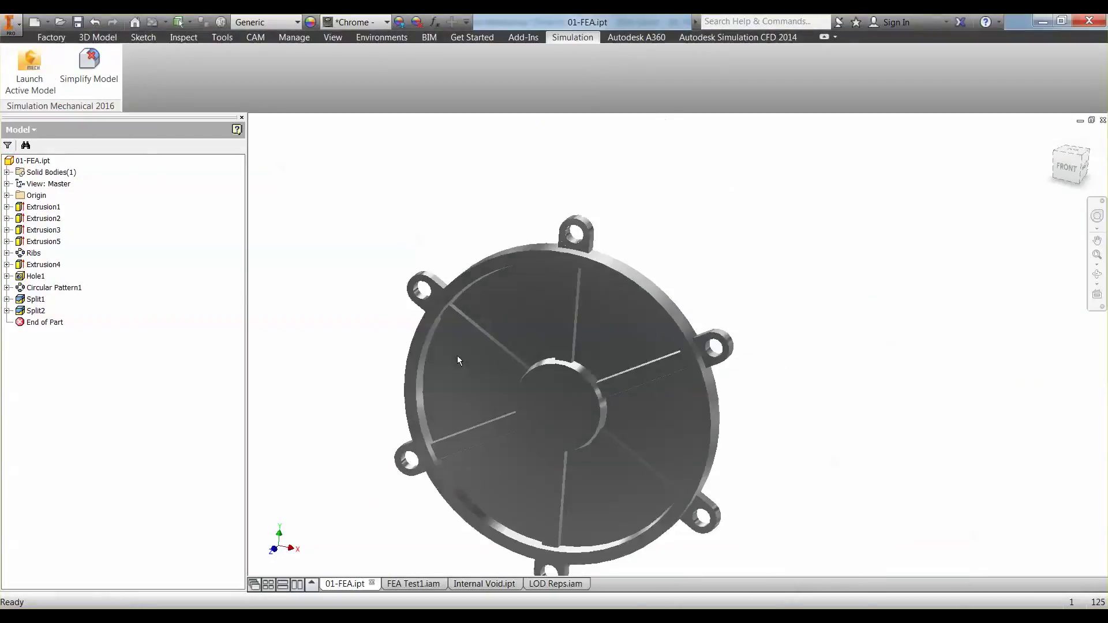
# - Switch back to Inventor and trim the solid with the YZ and XZ origin planes, keeping the +X, +Y quarter
pyautogui.click(99, 38)
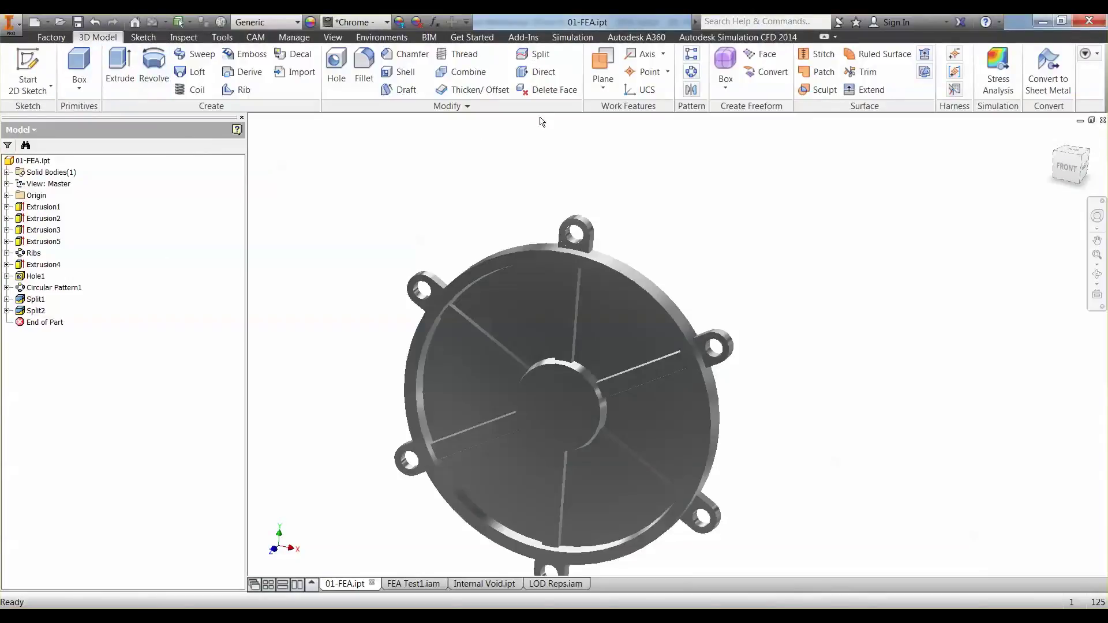
pyautogui.click(534, 54)
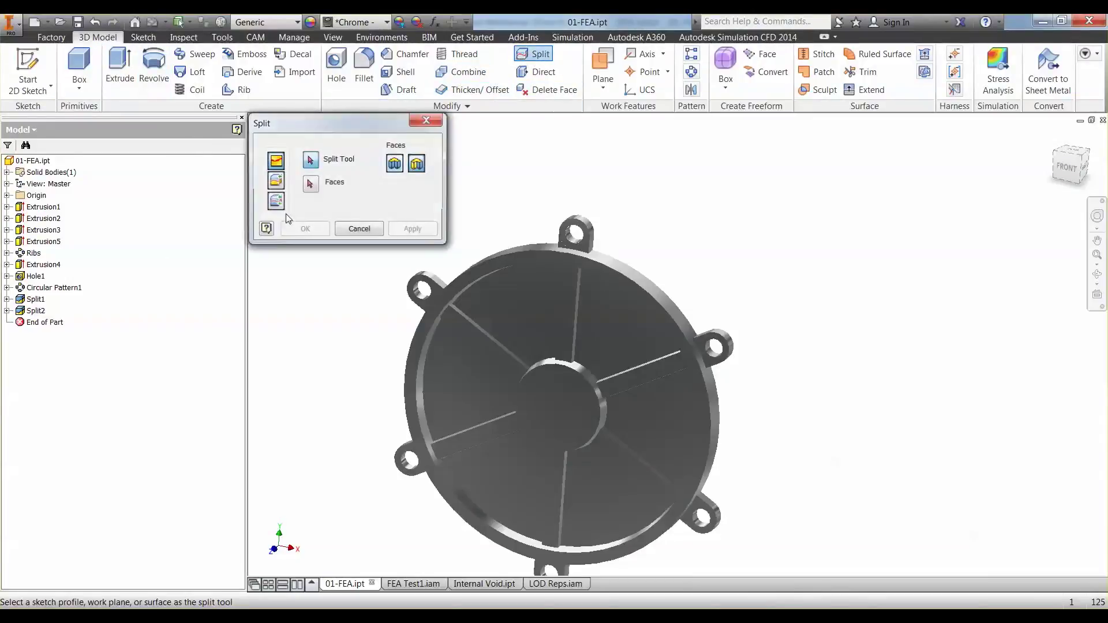
pyautogui.click(275, 182)
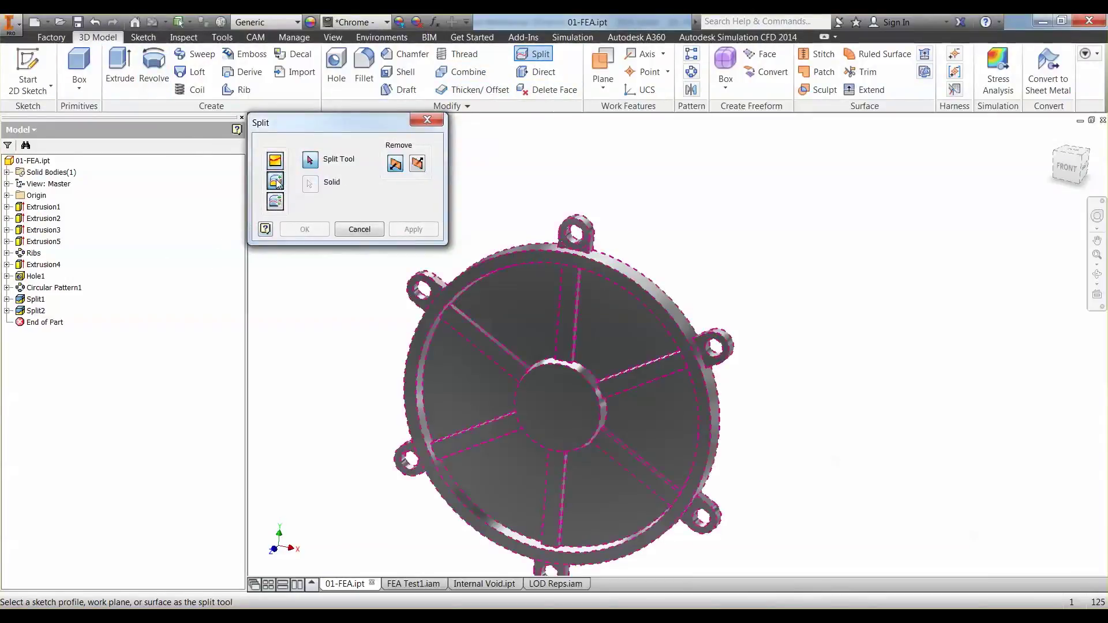
pyautogui.click(32, 195)
pyautogui.click(39, 210)
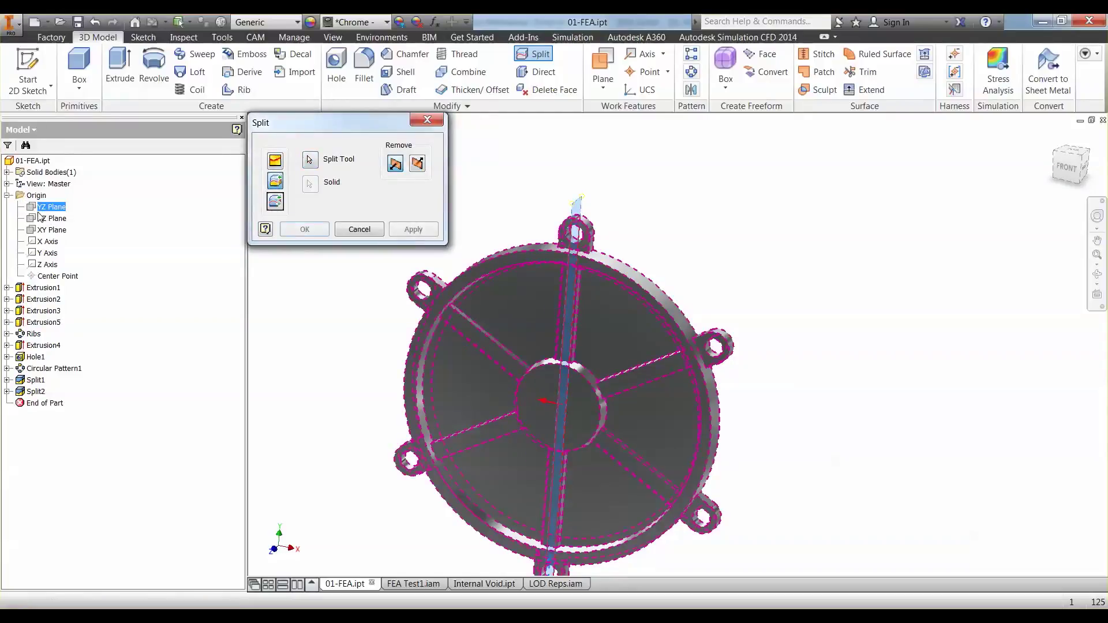
pyautogui.click(413, 229)
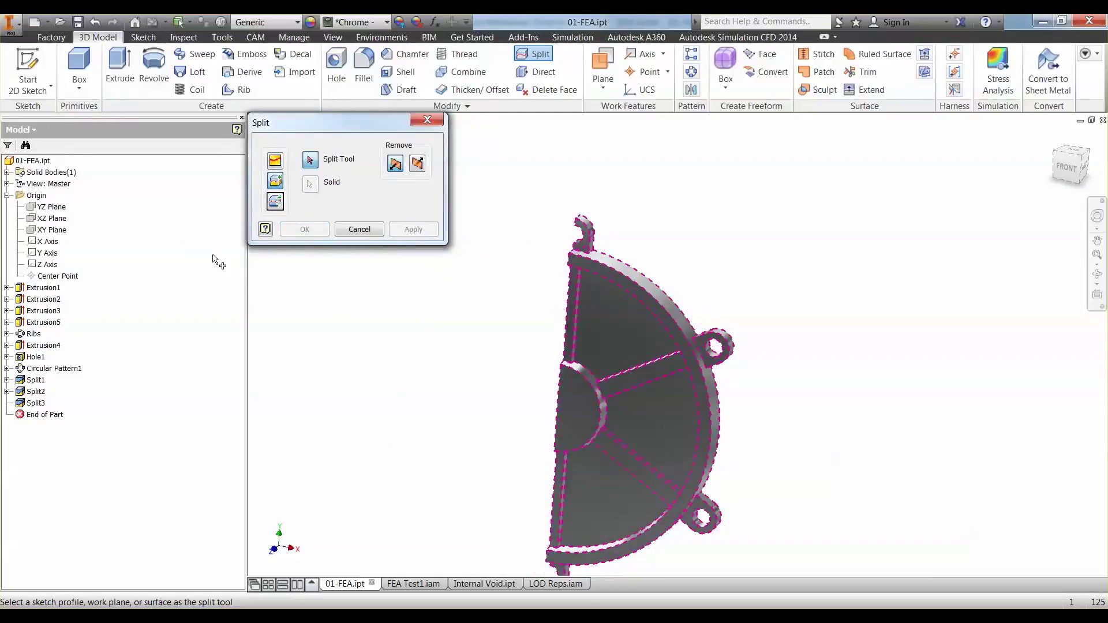
pyautogui.click(51, 218)
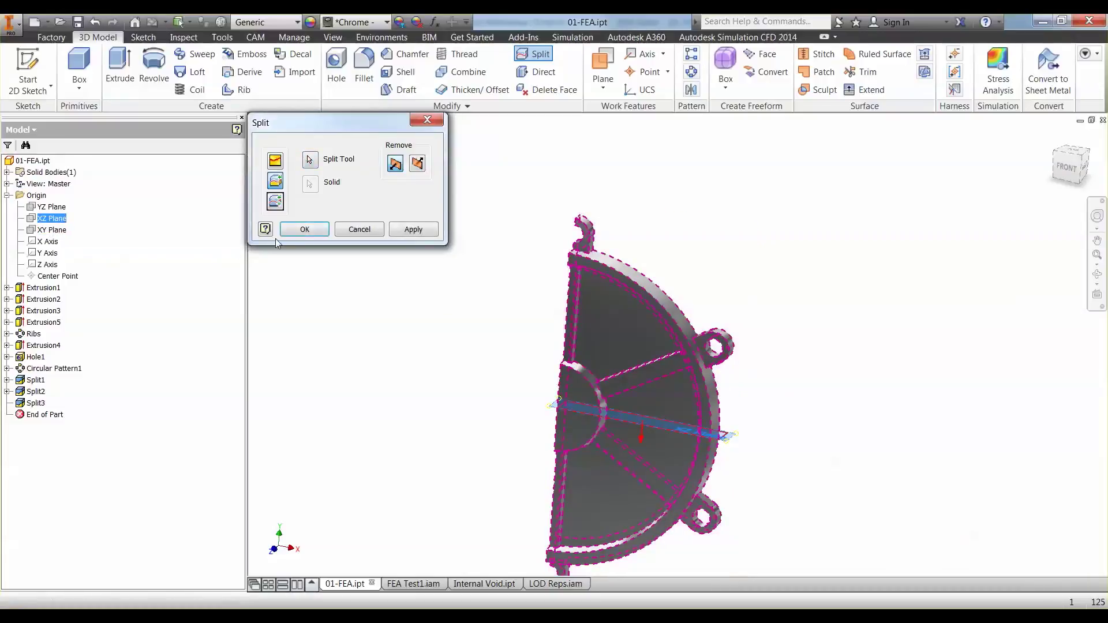
pyautogui.click(304, 229)
# - Sketch a circle on the remaining full lug's front face, concentric with its hole and matching the outer arc
pyautogui.scroll(-6, 721, 350)
pyautogui.click(697, 380)
pyautogui.click(749, 374)
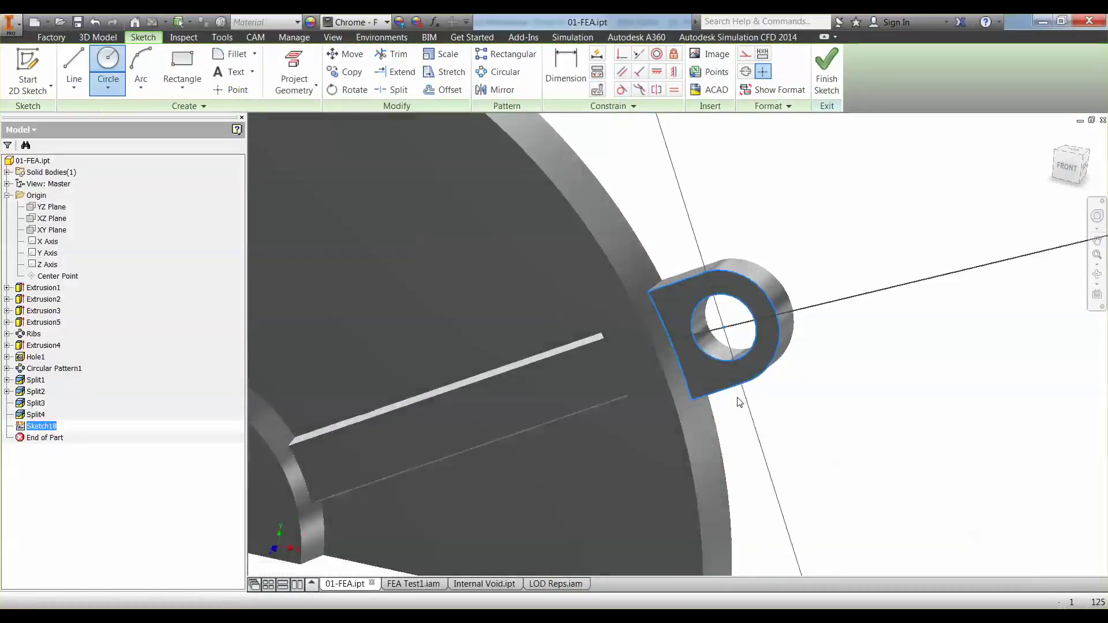
pyautogui.click(108, 62)
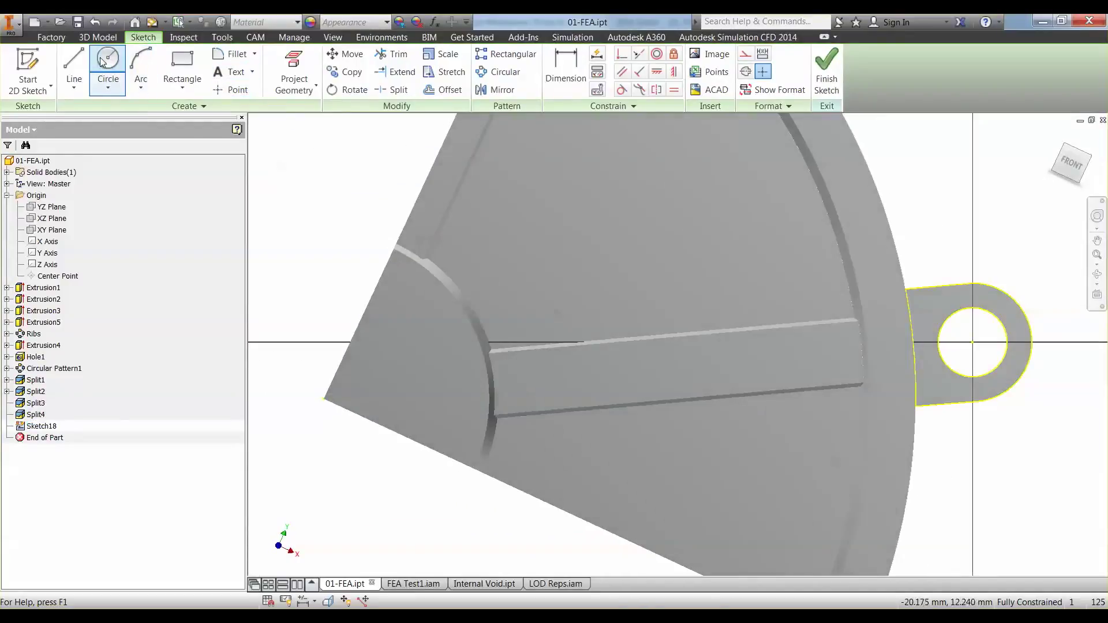
pyautogui.click(972, 342)
pyautogui.click(1000, 289)
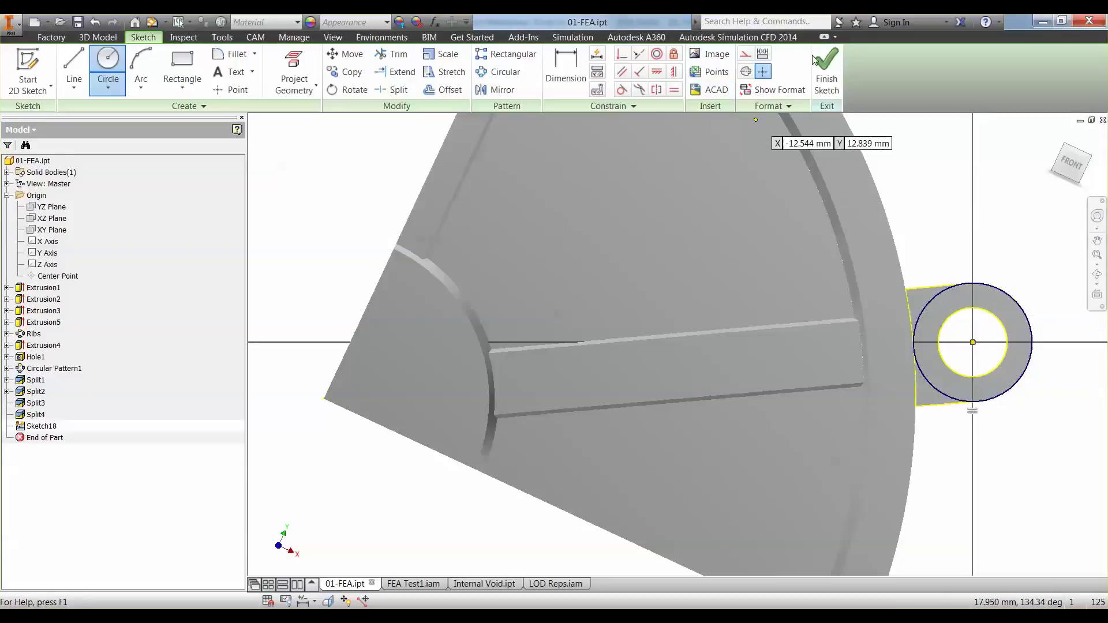
pyautogui.click(826, 70)
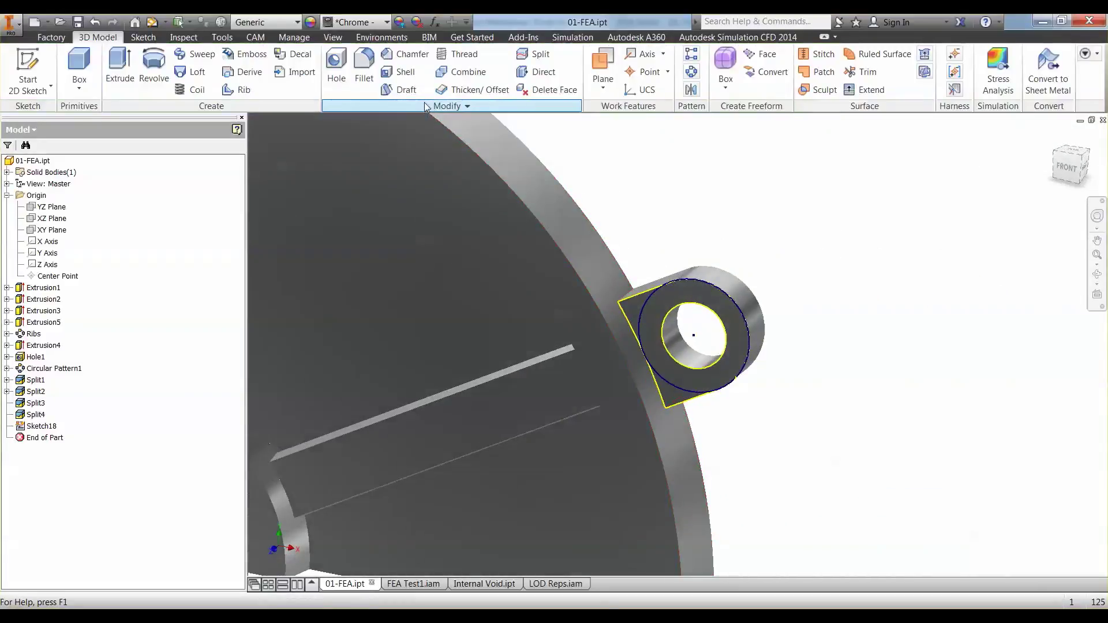
# - Split the lug's front face along the sketched circle to separate the ring-shaped contact area
pyautogui.click(541, 58)
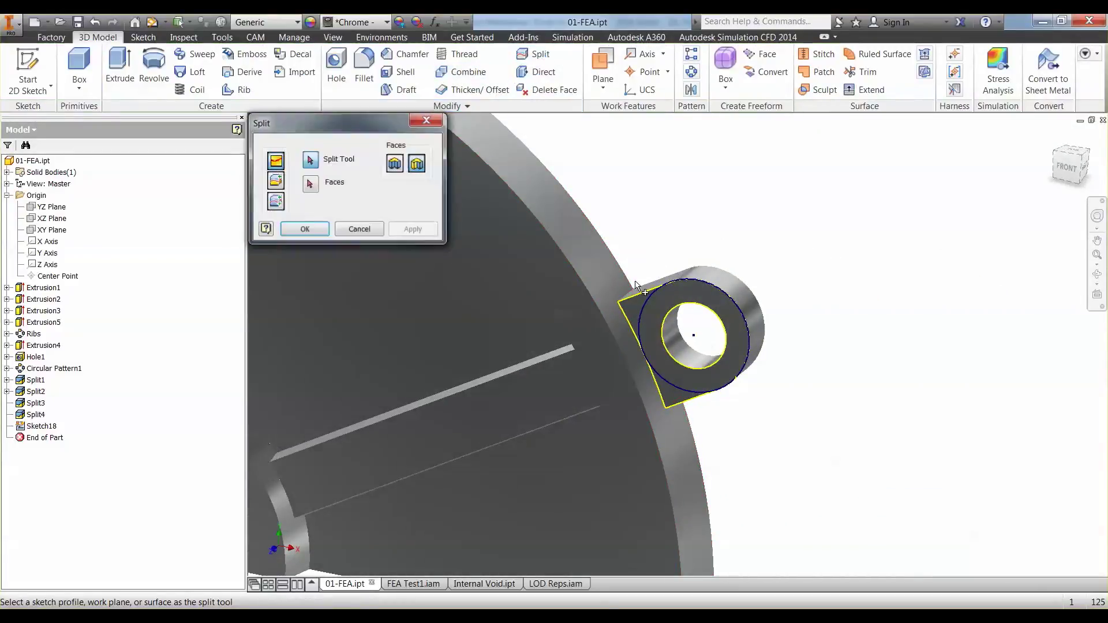
pyautogui.click(647, 302)
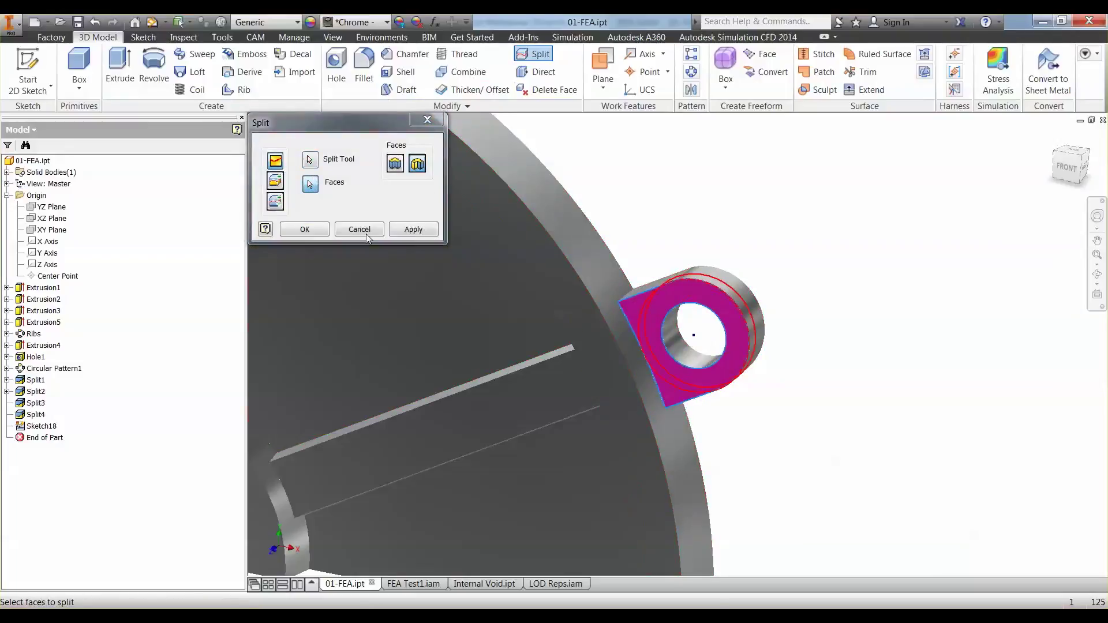
pyautogui.click(304, 229)
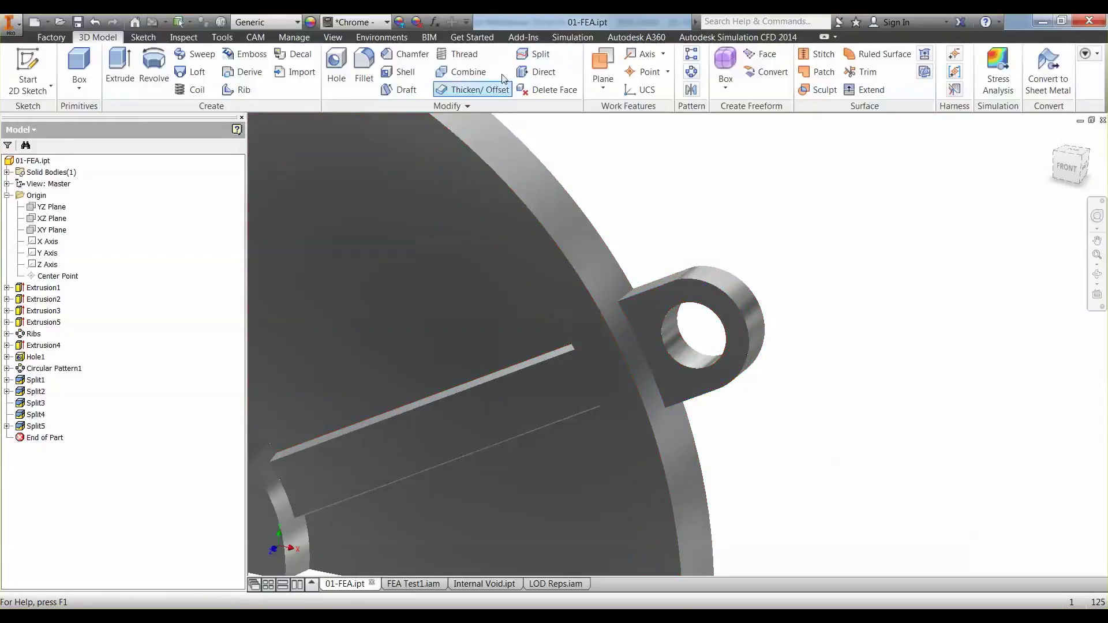
# - Switch to Simulation Mechanical with the quarter model and review its meshing results
pyautogui.click(572, 37)
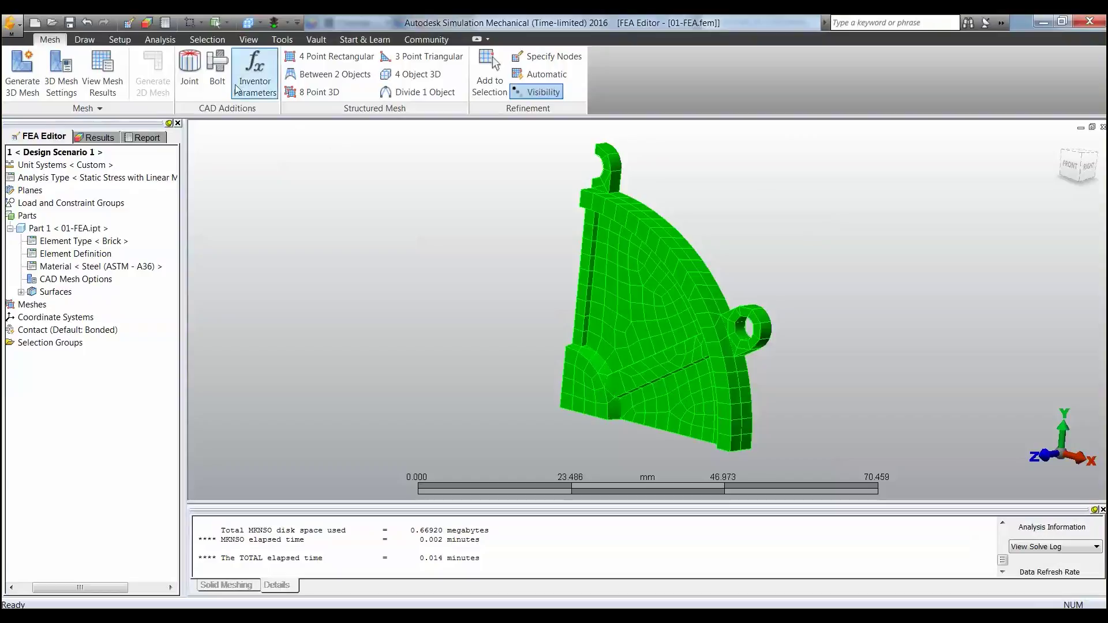
pyautogui.click(102, 70)
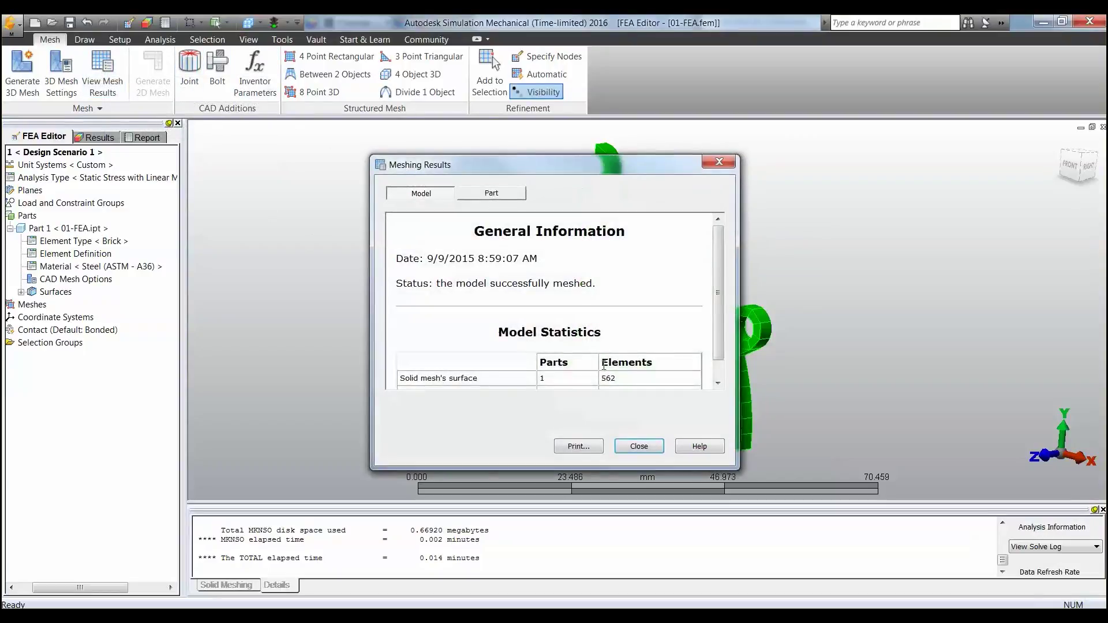
pyautogui.click(638, 446)
# - Apply fixed surface general constraints to the ring-shaped contact faces of the half lug and the full lug
pyautogui.moveTo(522, 310); pyautogui.dragTo(497, 297, button='middle')
pyautogui.click(567, 154)
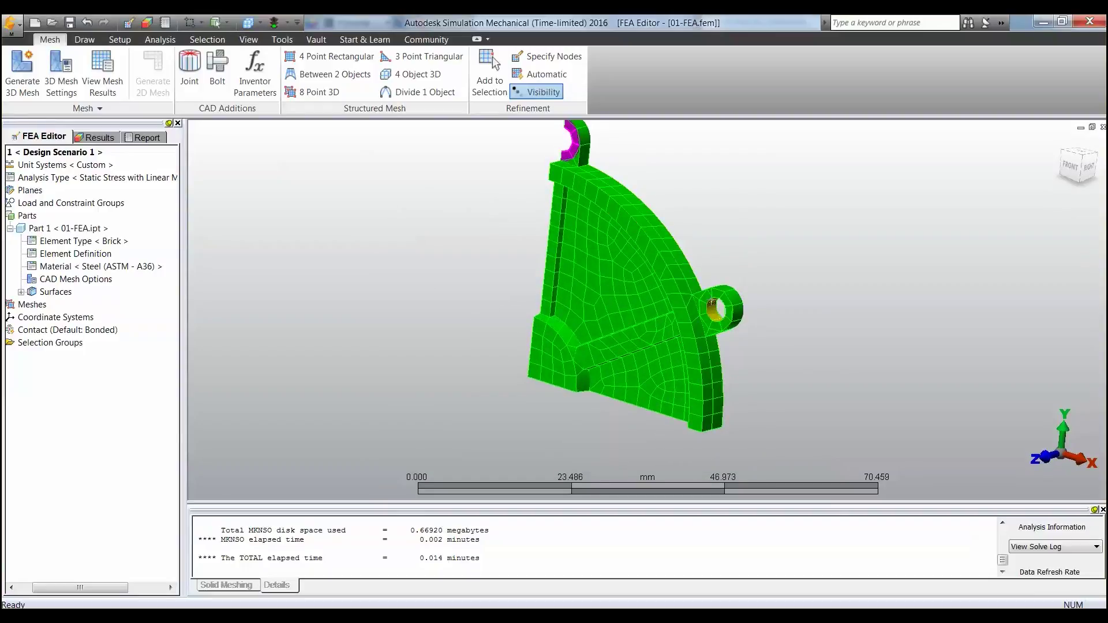
pyautogui.rightClick(711, 294)
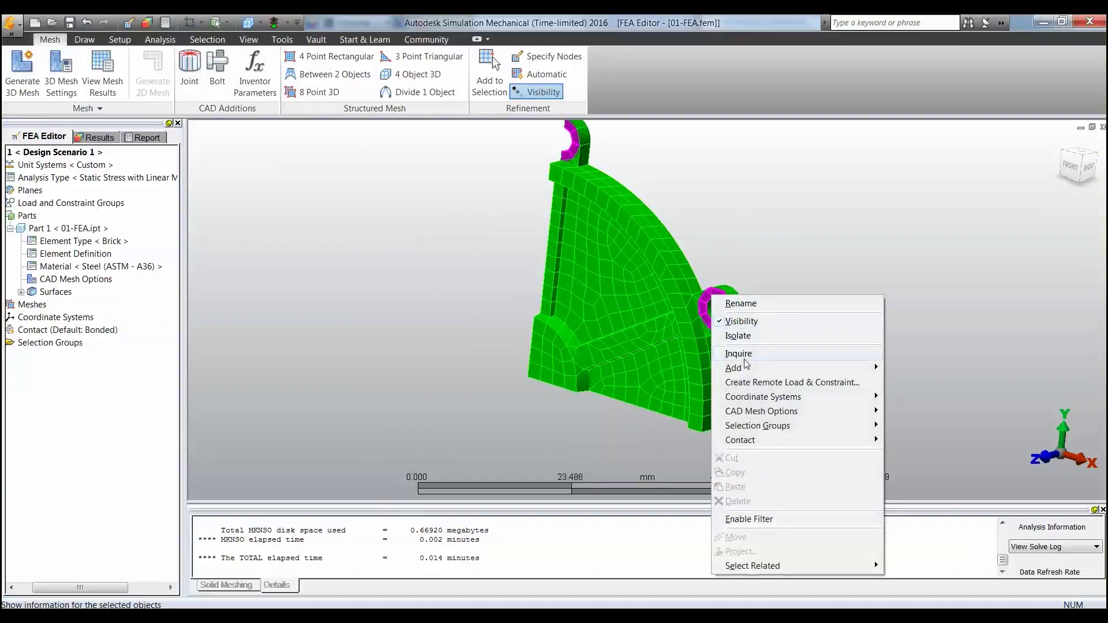
pyautogui.moveTo(796, 368)
pyautogui.click(916, 369)
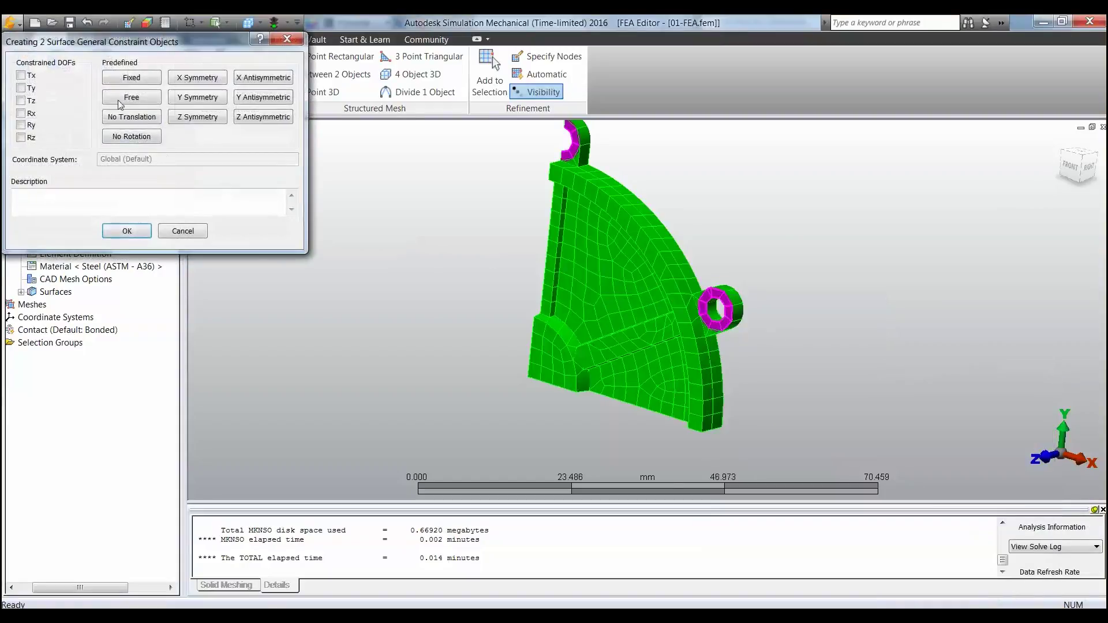
pyautogui.click(147, 233)
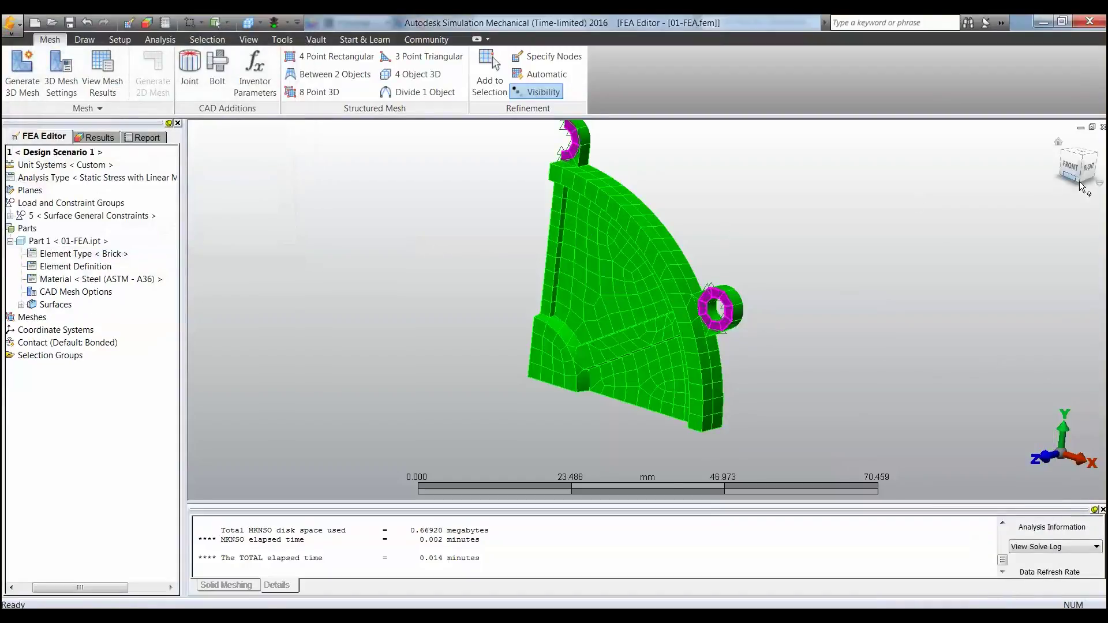
# - Apply an X Symmetry general constraint to the vertical cut faces on the YZ plane
pyautogui.click(1072, 167)
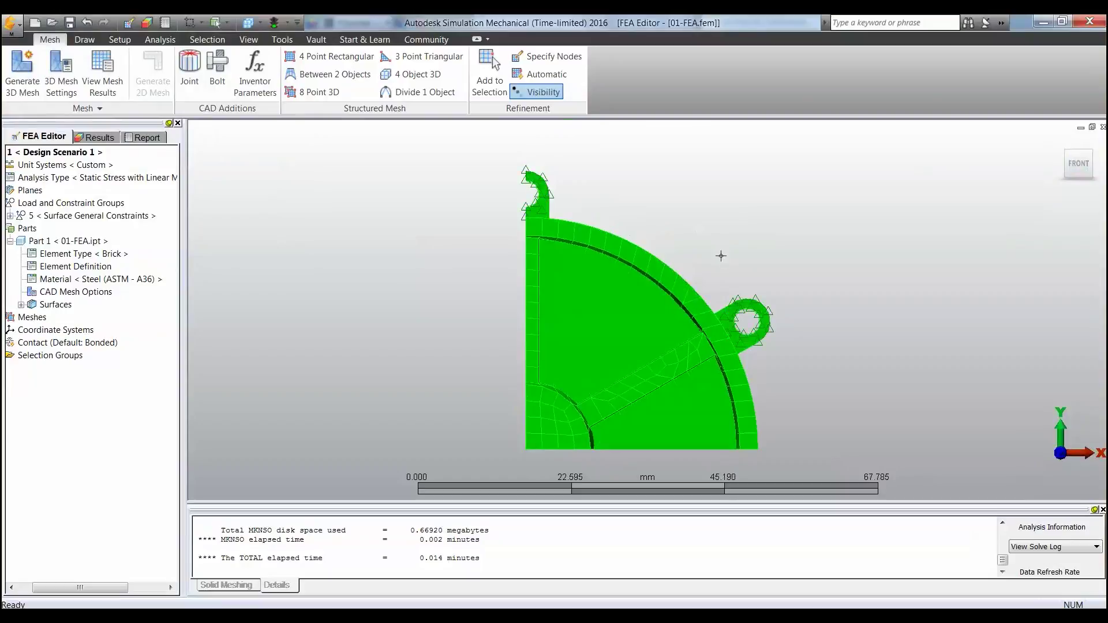
pyautogui.scroll(-1, 738, 210)
pyautogui.moveTo(515, 124); pyautogui.dragTo(564, 416)
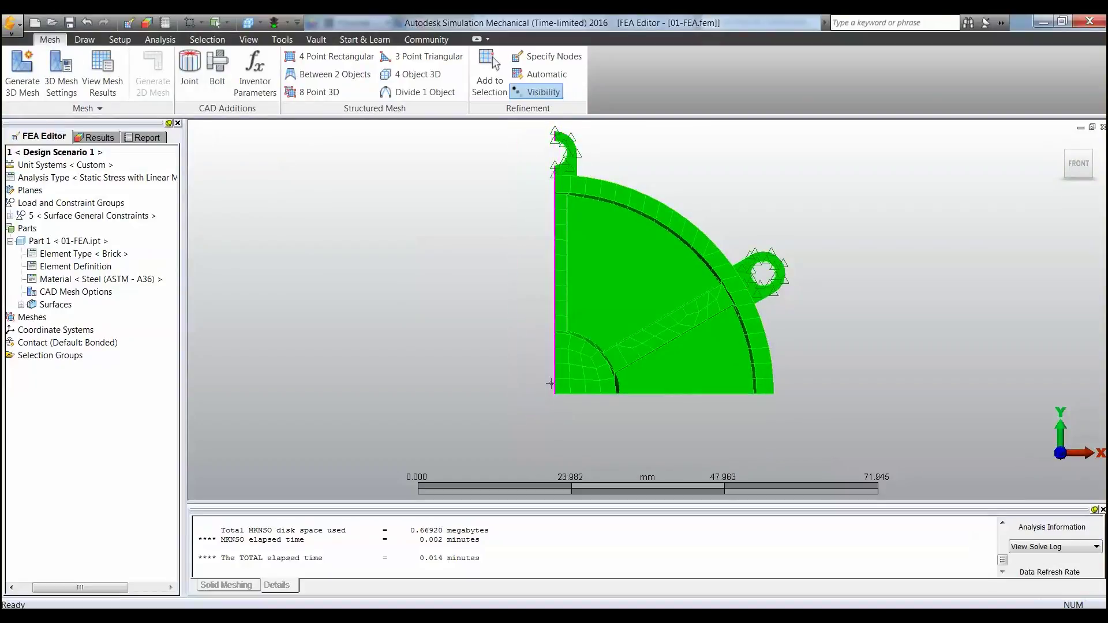
pyautogui.rightClick(503, 287)
pyautogui.moveTo(574, 365)
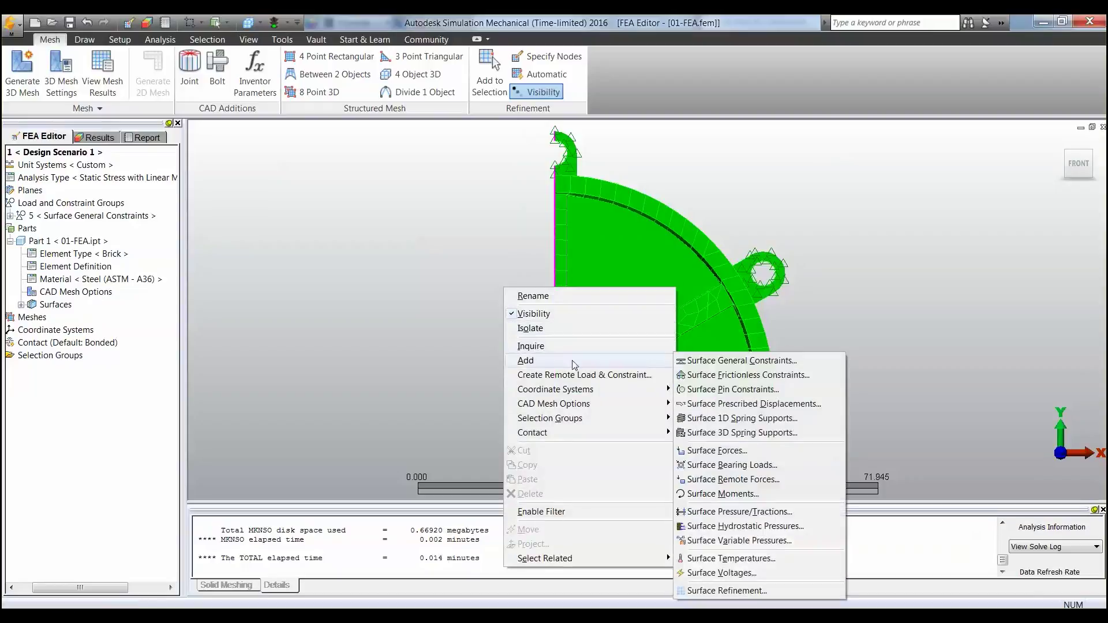
pyautogui.click(704, 365)
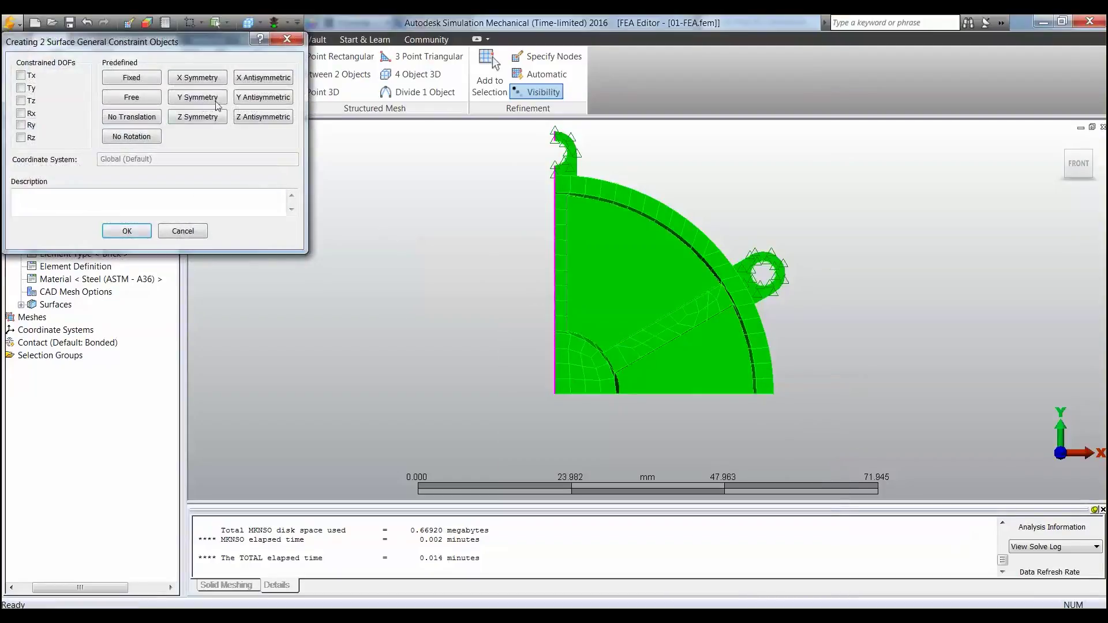
pyautogui.click(127, 232)
# - Apply a Y Symmetry general constraint to the horizontal cut face on the XZ plane
pyautogui.moveTo(523, 425); pyautogui.dragTo(808, 393)
pyautogui.rightClick(782, 404)
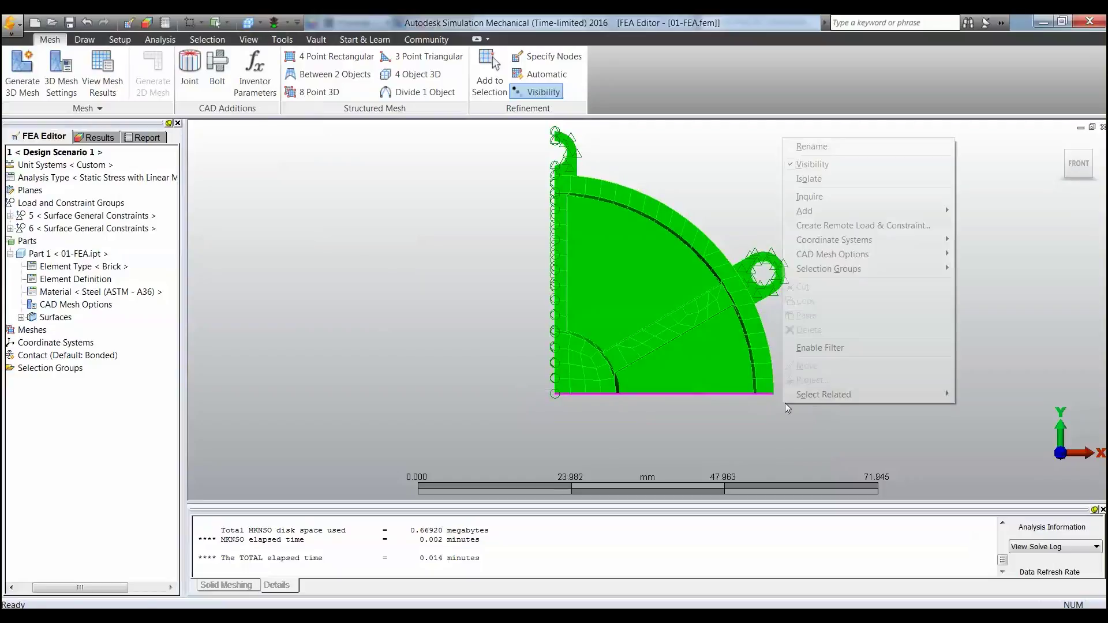
pyautogui.moveTo(845, 215)
pyautogui.click(704, 213)
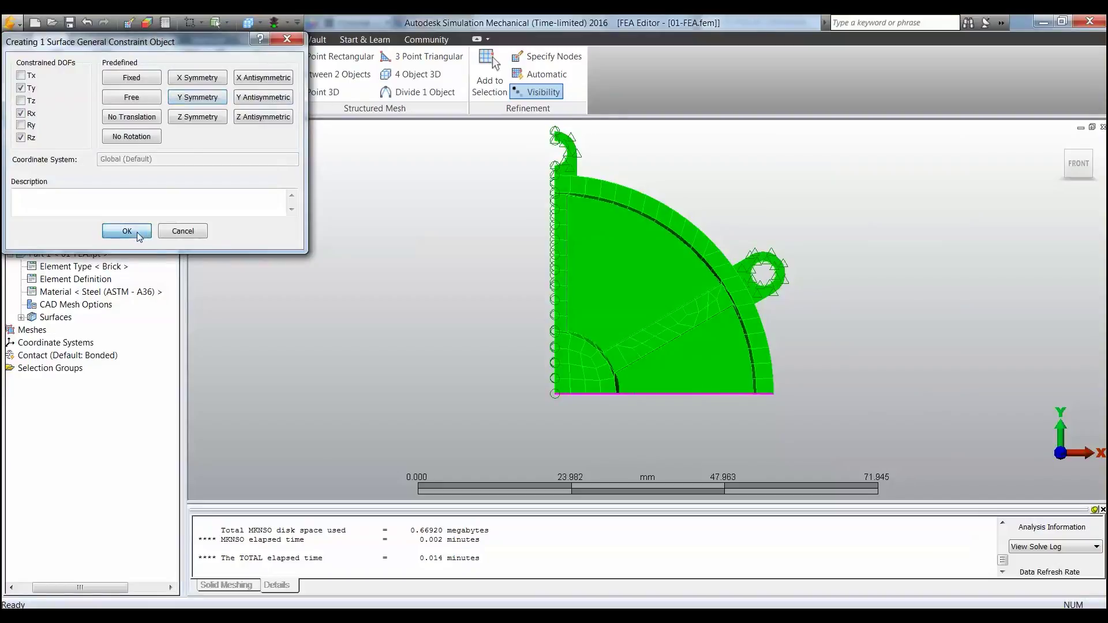
pyautogui.click(139, 237)
# - Apply a surface pressure load to the large flat back face inside the cover's rim
pyautogui.moveTo(880, 287); pyautogui.dragTo(566, 323, button='middle')
pyautogui.click(881, 277)
pyautogui.rightClick(882, 276)
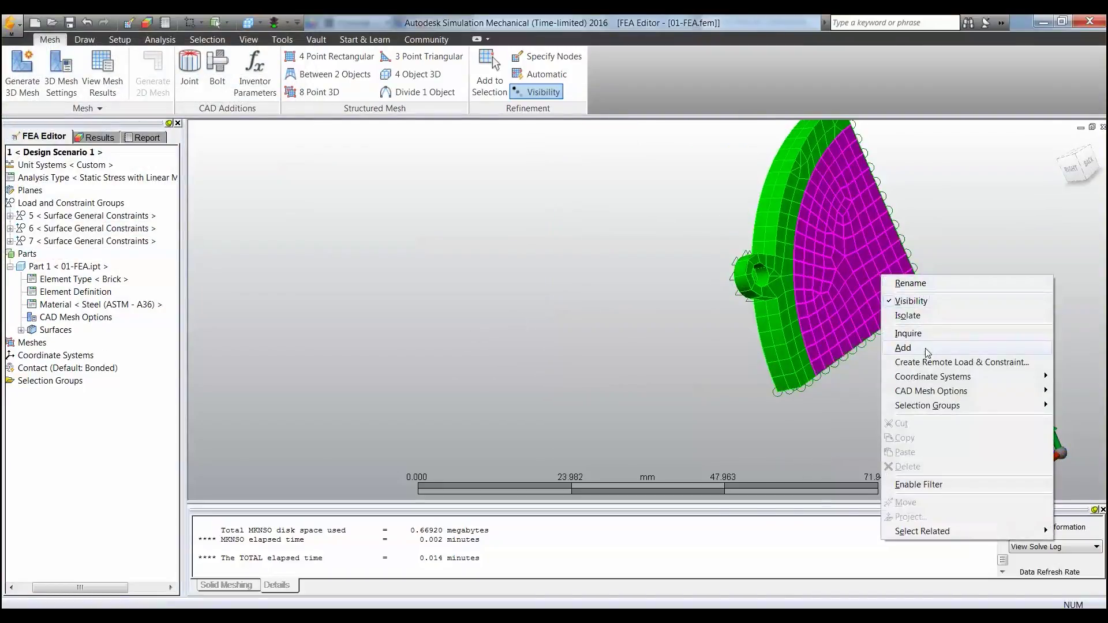
pyautogui.moveTo(927, 352)
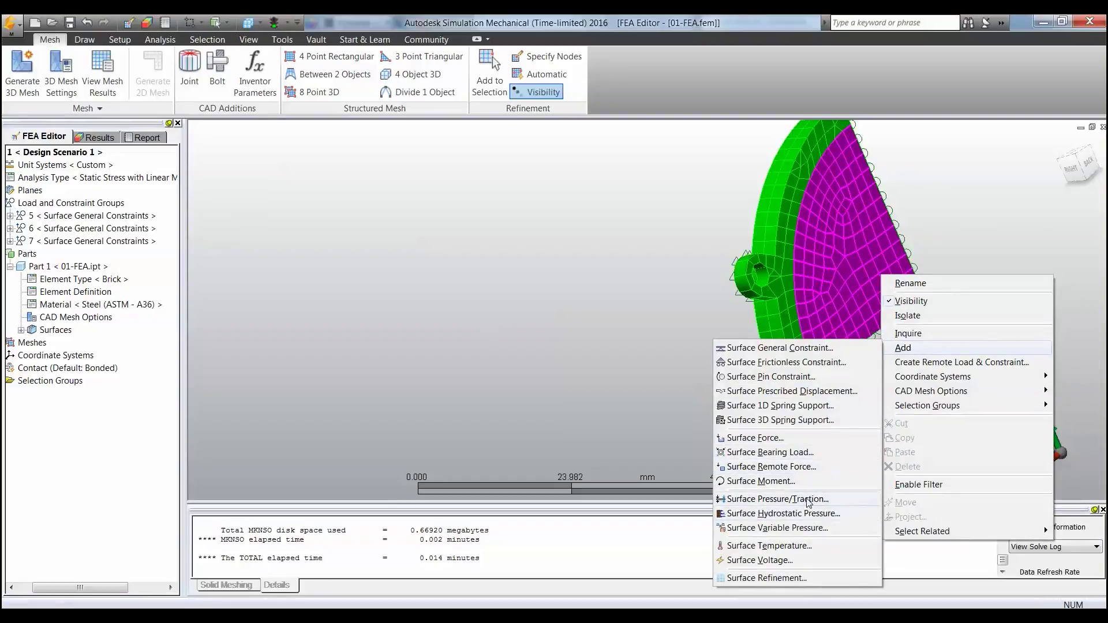
pyautogui.click(809, 501)
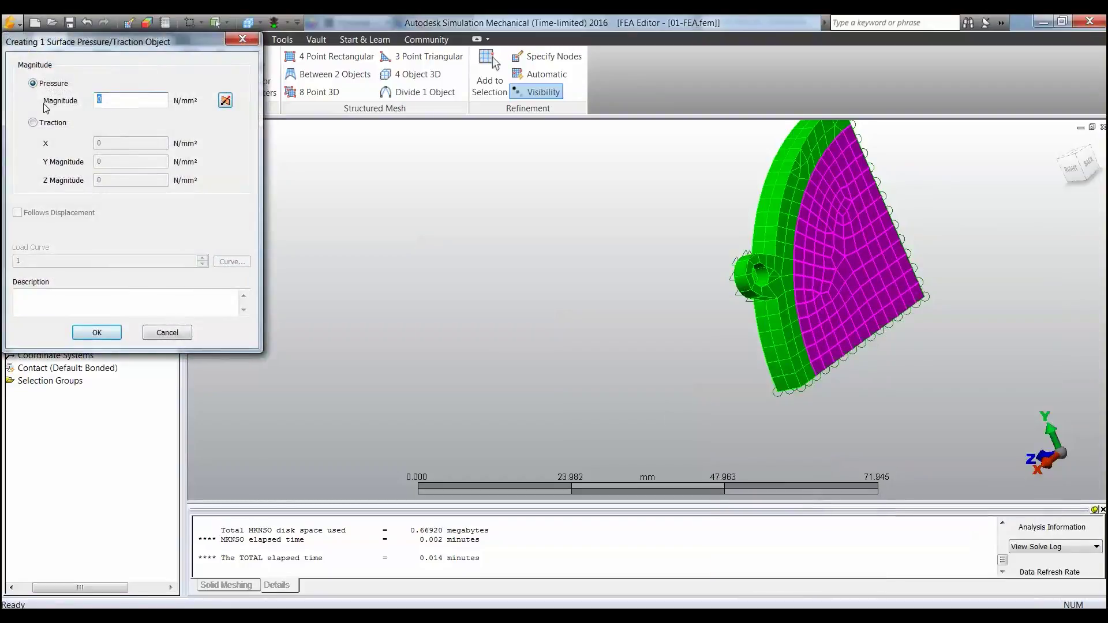
pyautogui.click(96, 334)
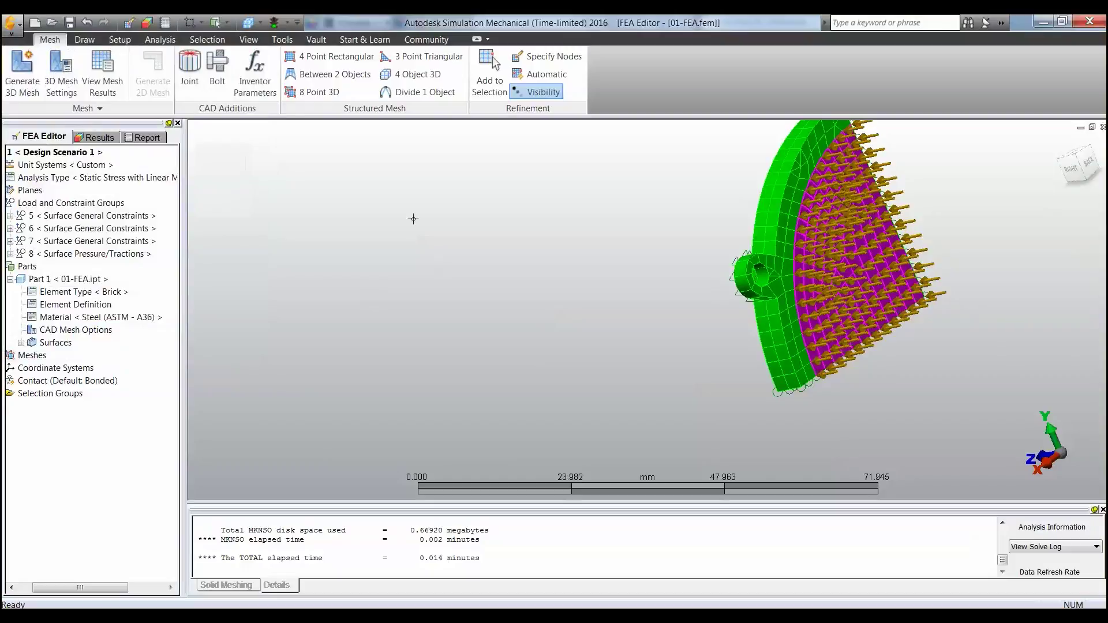
# - Run the static stress simulation and view the von Mises stress on the whole mirrored cover
pyautogui.click(274, 23)
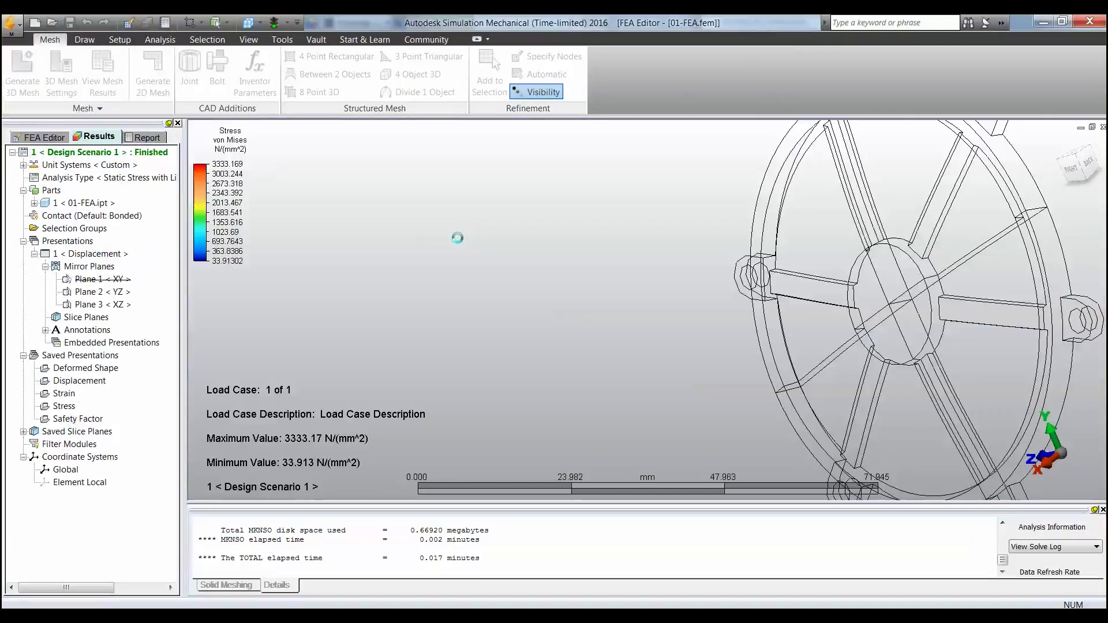
pyautogui.moveTo(532, 313)
pyautogui.mouseDown(button='middle')
pyautogui.moveTo(664, 311)
pyautogui.moveTo(714, 275)
pyautogui.moveTo(853, 259)
pyautogui.mouseUp(button='middle')
pyautogui.scroll(-1, 713, 275)
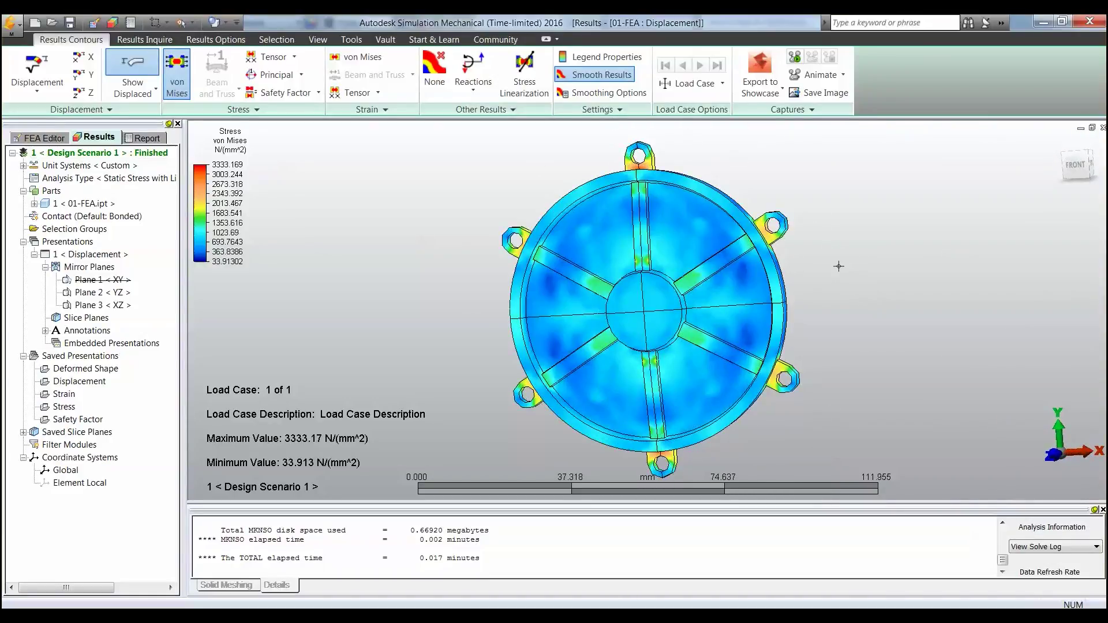
# - Deactivate the YZ and XZ mirror planes and inspect the stress on the quarter model alone
pyautogui.rightClick(128, 295)
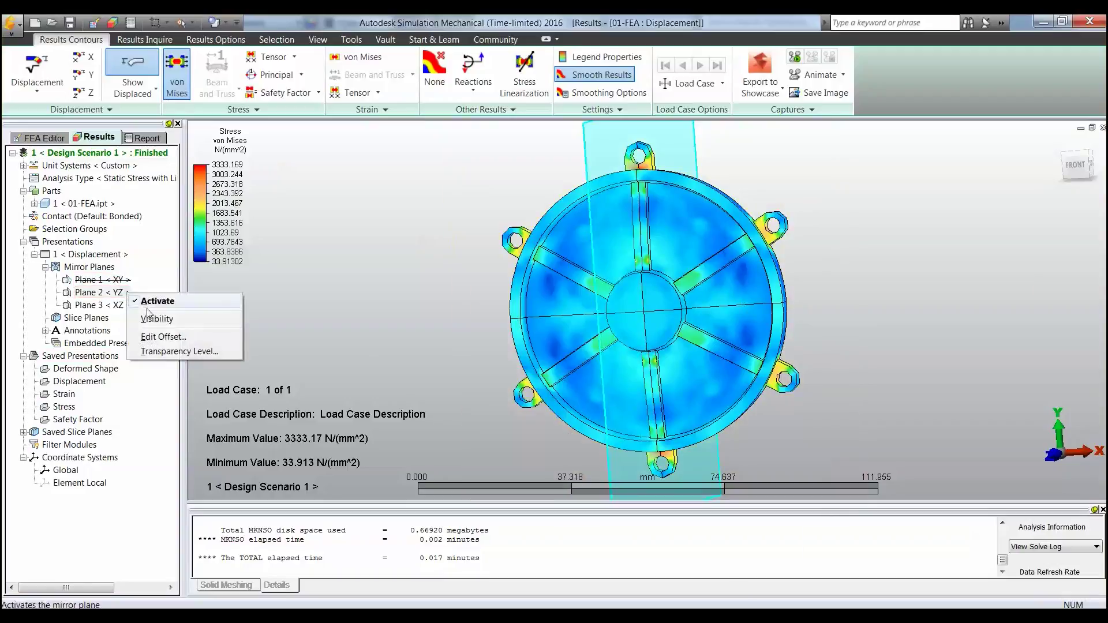
pyautogui.rightClick(109, 293)
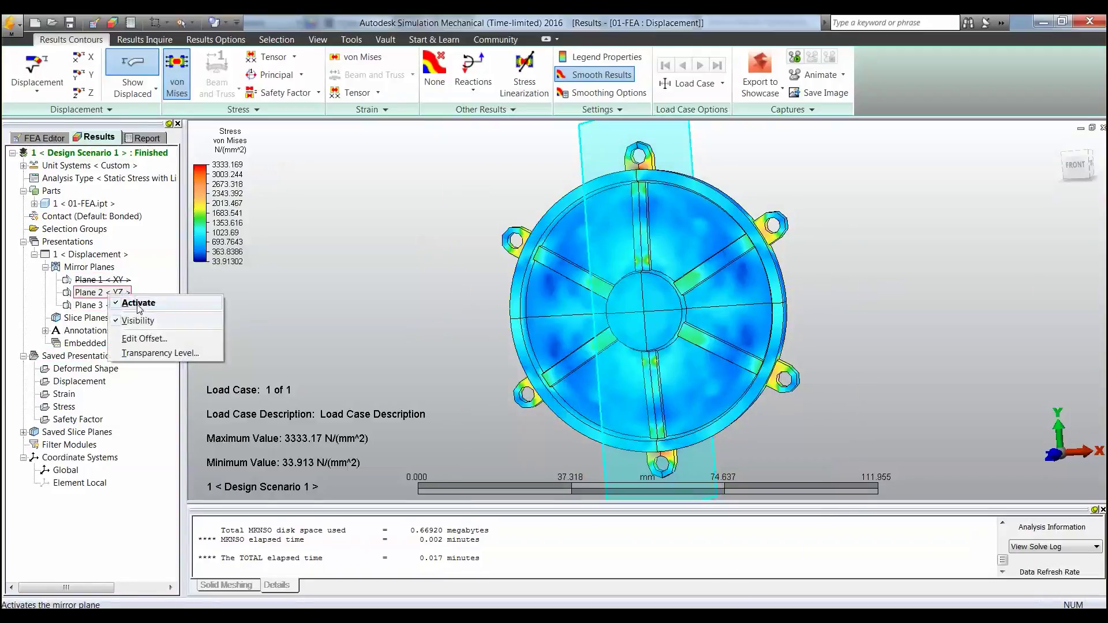
pyautogui.click(138, 300)
pyautogui.rightClick(110, 305)
pyautogui.click(127, 317)
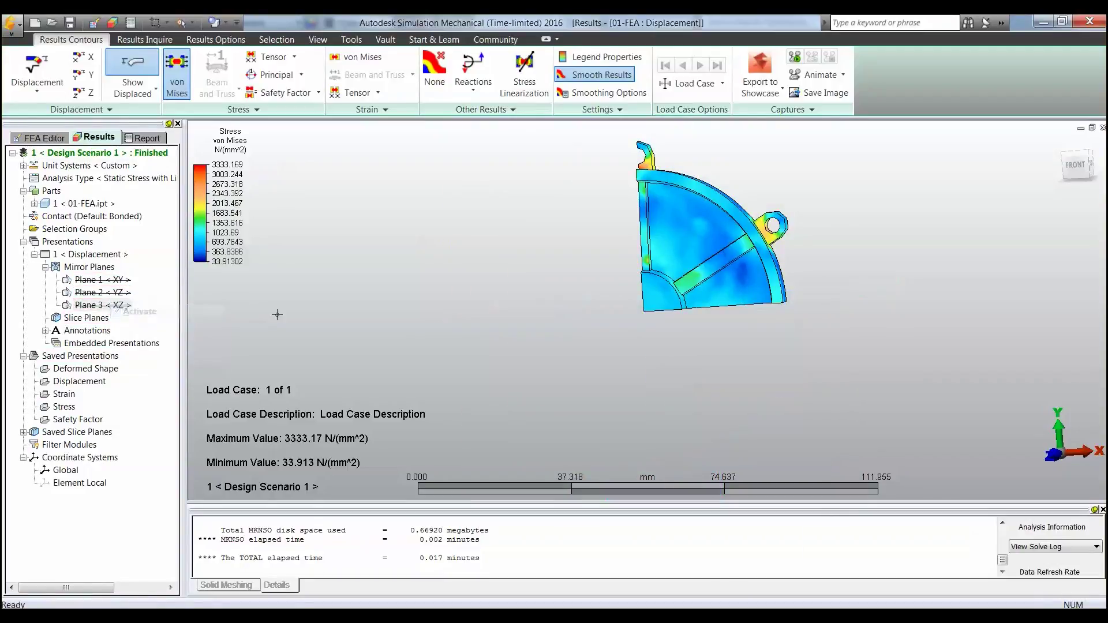
pyautogui.moveTo(640, 284); pyautogui.dragTo(485, 317, button='middle')
pyautogui.scroll(3, 595, 291)
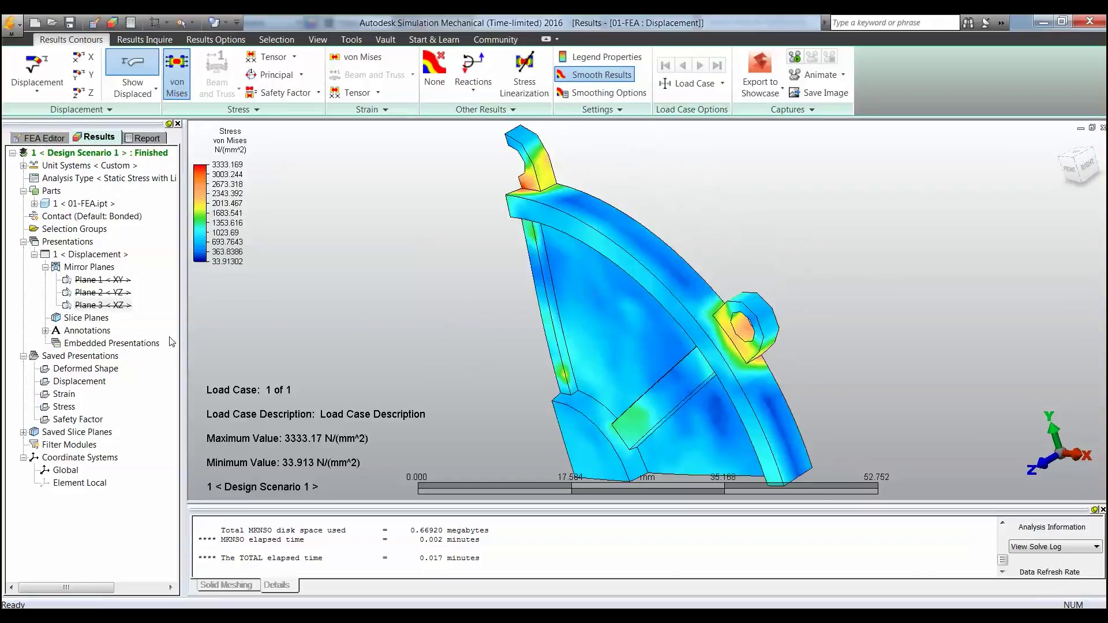
# - Reactivate the YZ and XZ mirror planes to display the stress on the full cover
pyautogui.rightClick(111, 292)
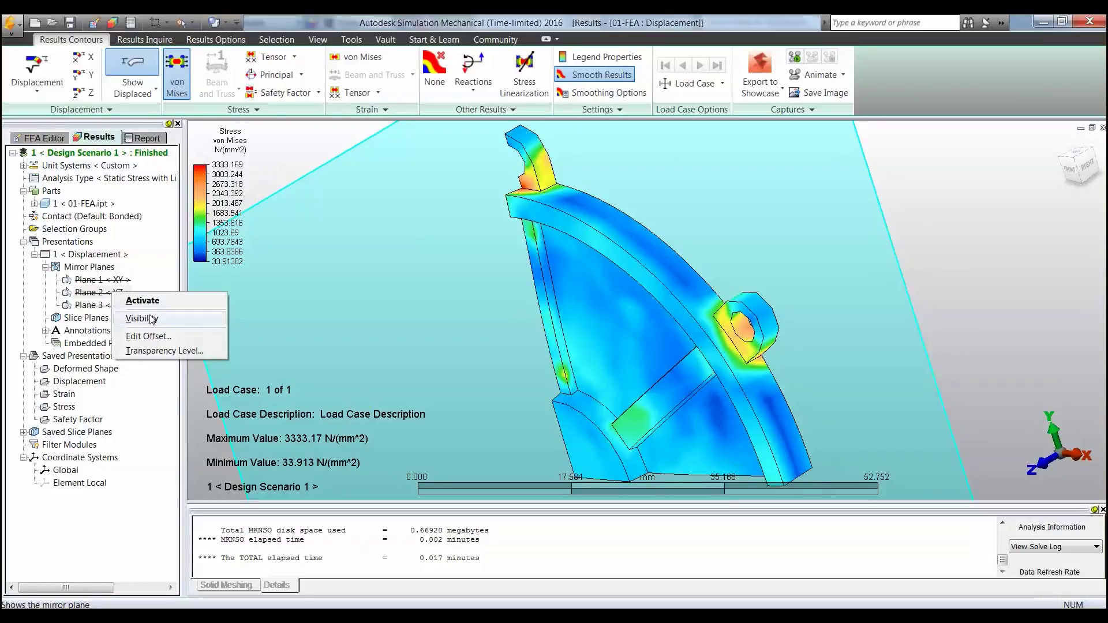
pyautogui.click(142, 300)
pyautogui.rightClick(124, 306)
pyautogui.click(147, 316)
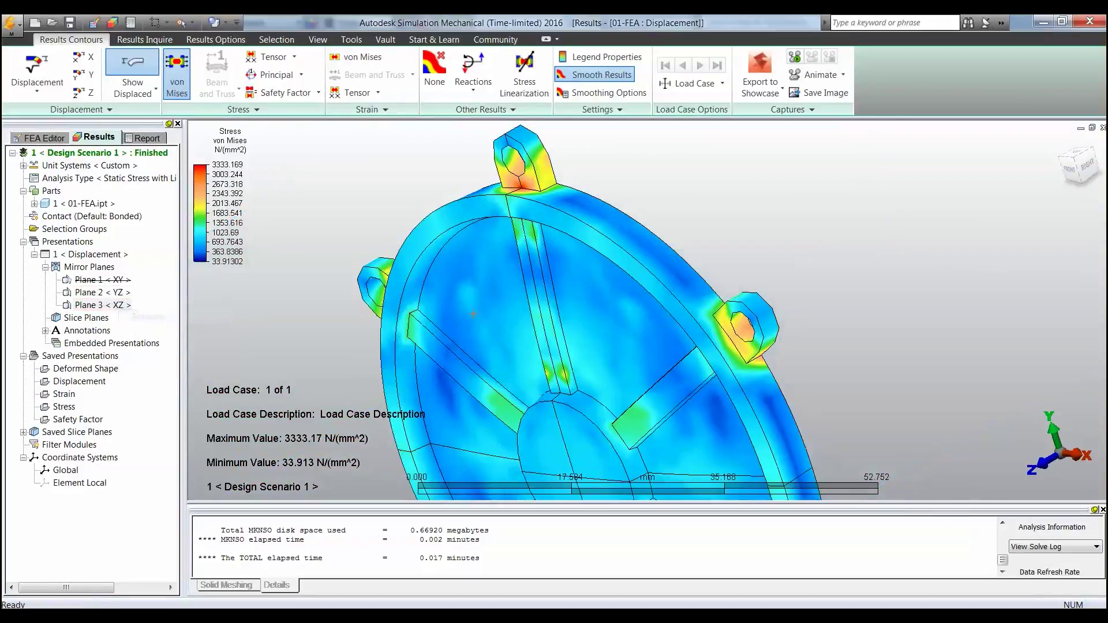
pyautogui.scroll(-3, 591, 296)
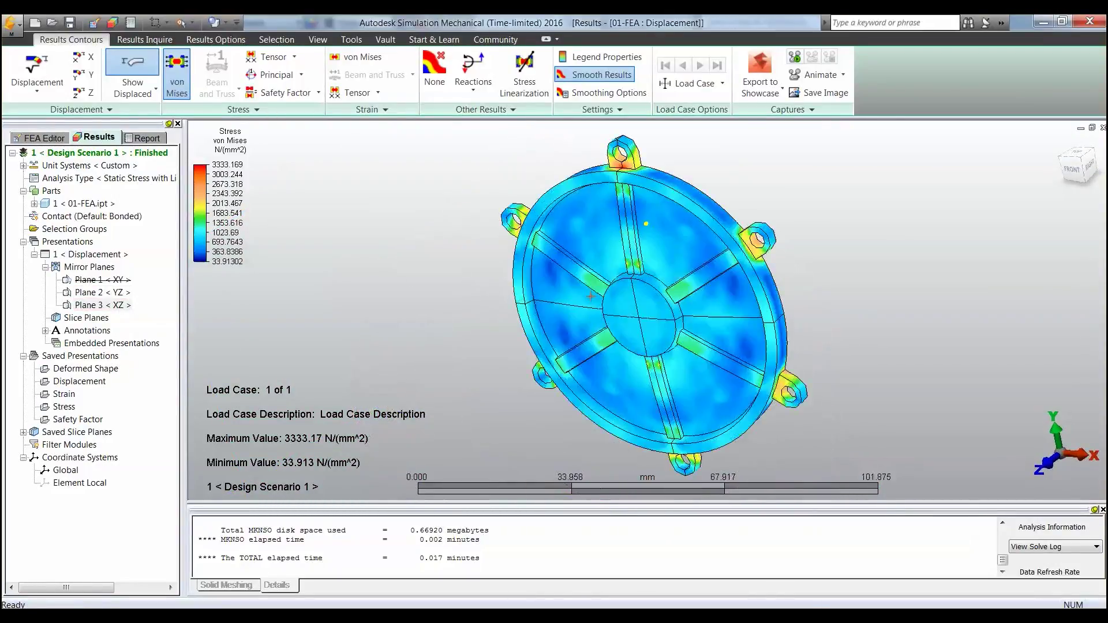
pyautogui.moveTo(612, 281); pyautogui.dragTo(652, 311, button='middle')
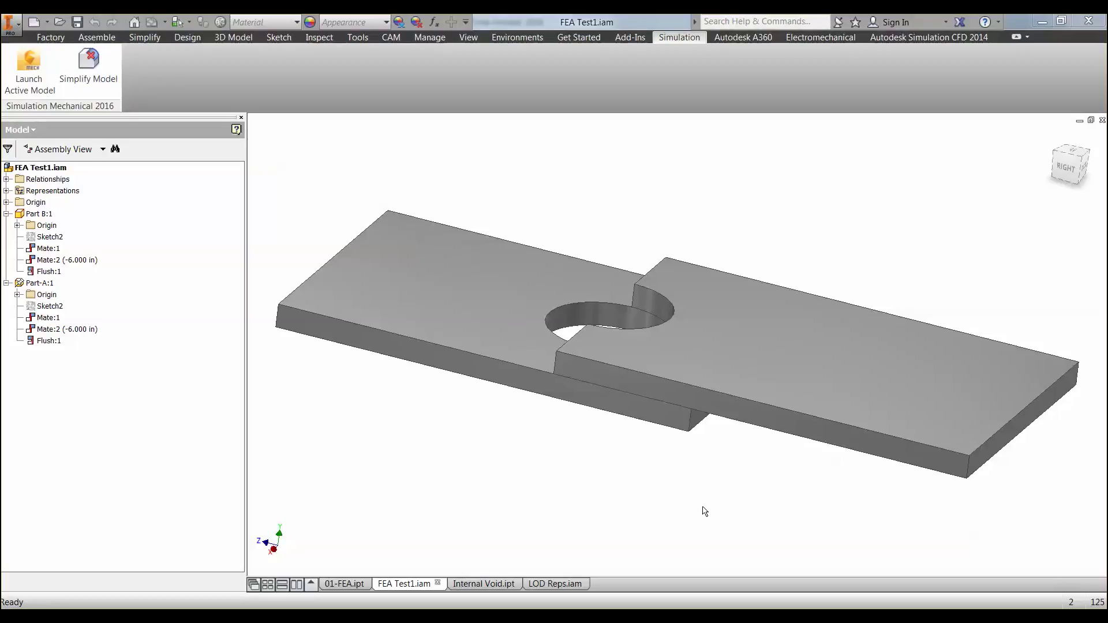
# - Switch to the FEA Test1 assembly, bring it into Simulation Mechanical as Static Stress with Linear Material Models, and generate its 3D mesh
pyautogui.moveTo(712, 467)
pyautogui.keyDown('shift'); pyautogui.mouseDown(button='middle')
pyautogui.moveTo(709, 479)
pyautogui.moveTo(714, 435)
pyautogui.moveTo(709, 466)
pyautogui.mouseUp(button='middle'); pyautogui.keyUp('shift')
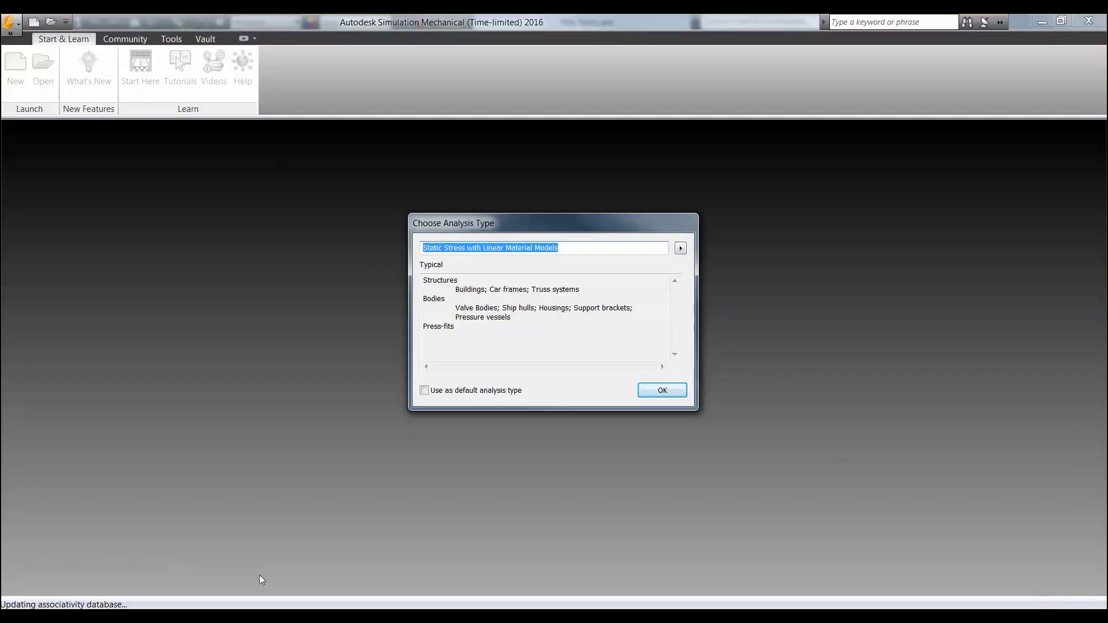
pyautogui.click(663, 391)
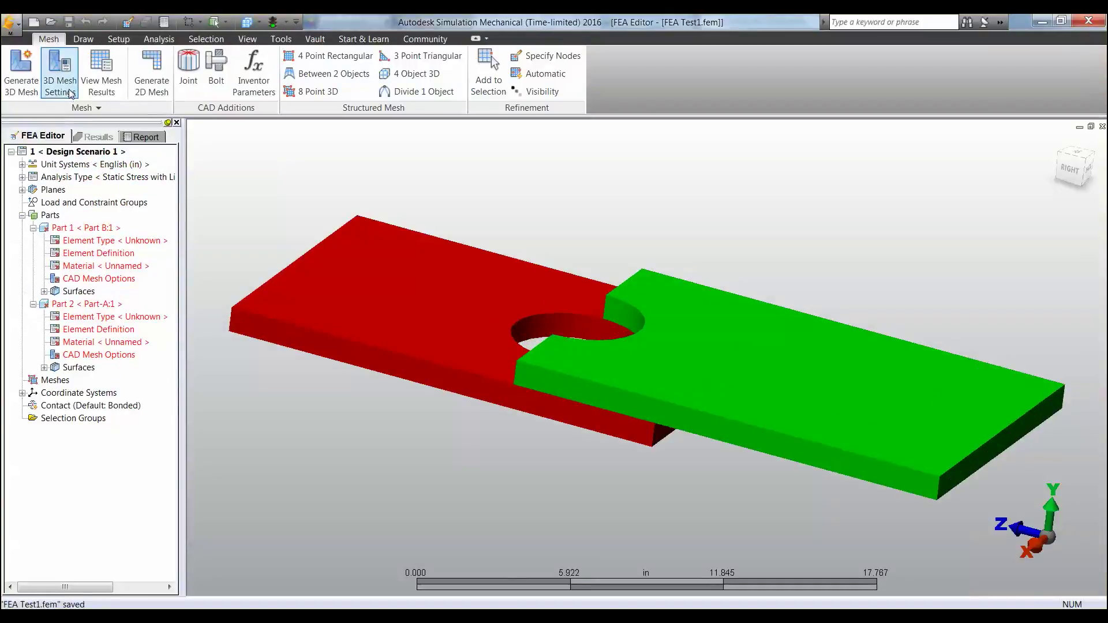
pyautogui.click(21, 75)
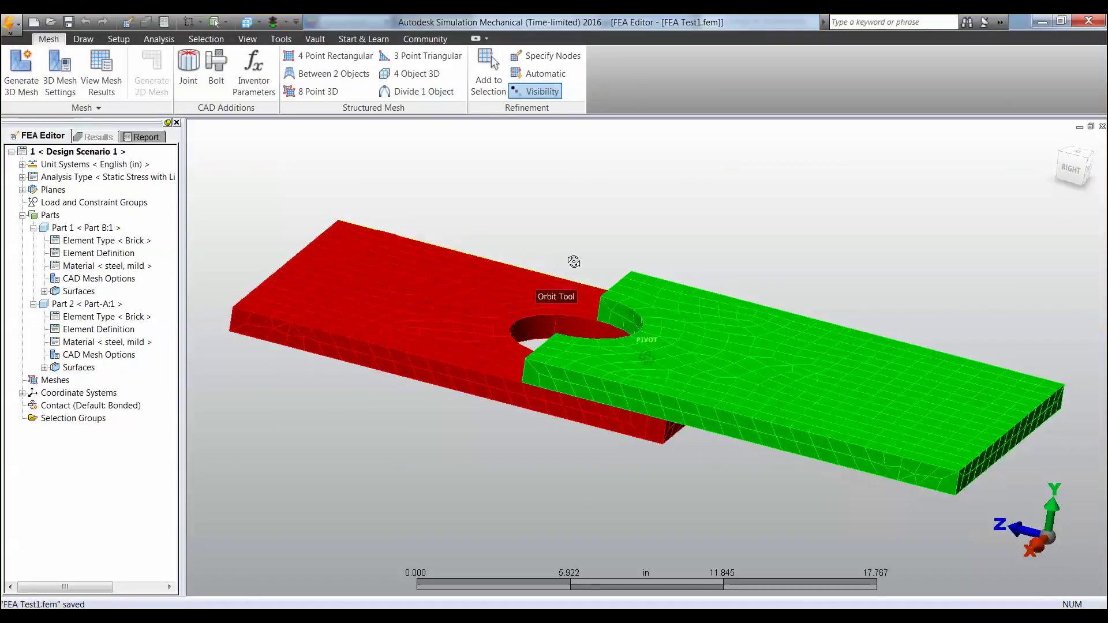
# - Apply a Fixed surface general constraint to the outer end face of the red Part-A plate
pyautogui.moveTo(573, 261); pyautogui.dragTo(643, 274, button='middle')
pyautogui.click(279, 299)
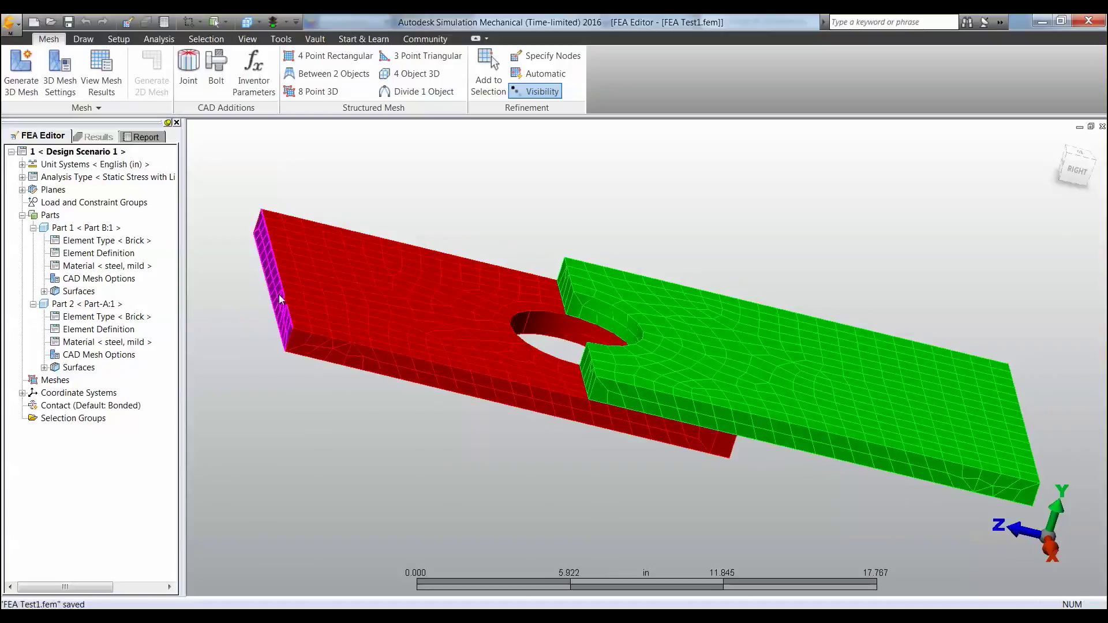
pyautogui.rightClick(280, 299)
pyautogui.moveTo(306, 367)
pyautogui.click(510, 368)
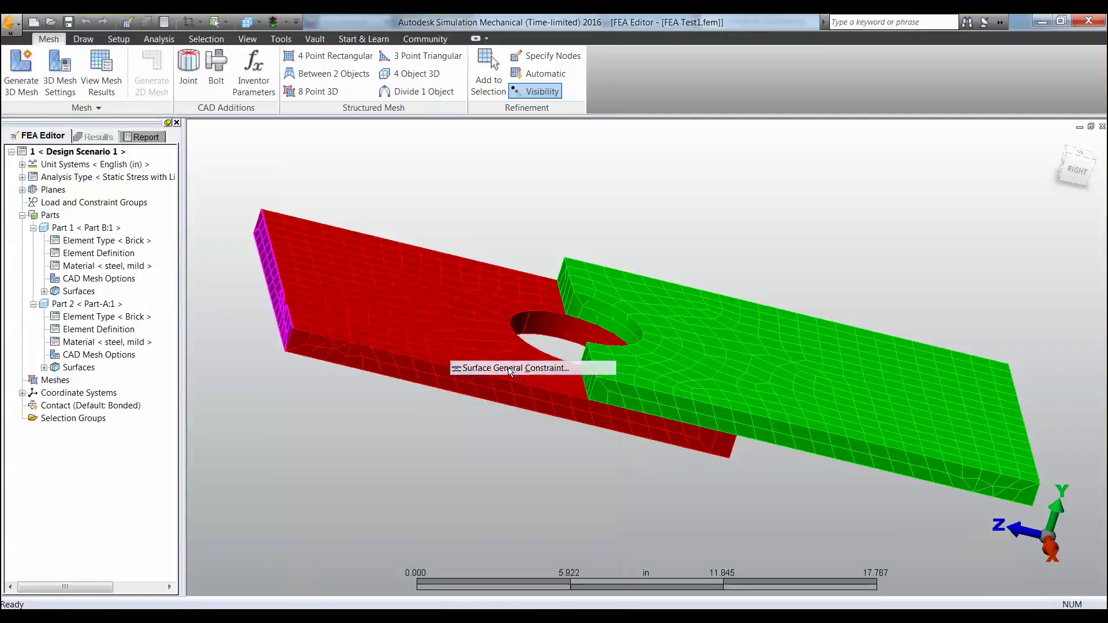
pyautogui.click(130, 78)
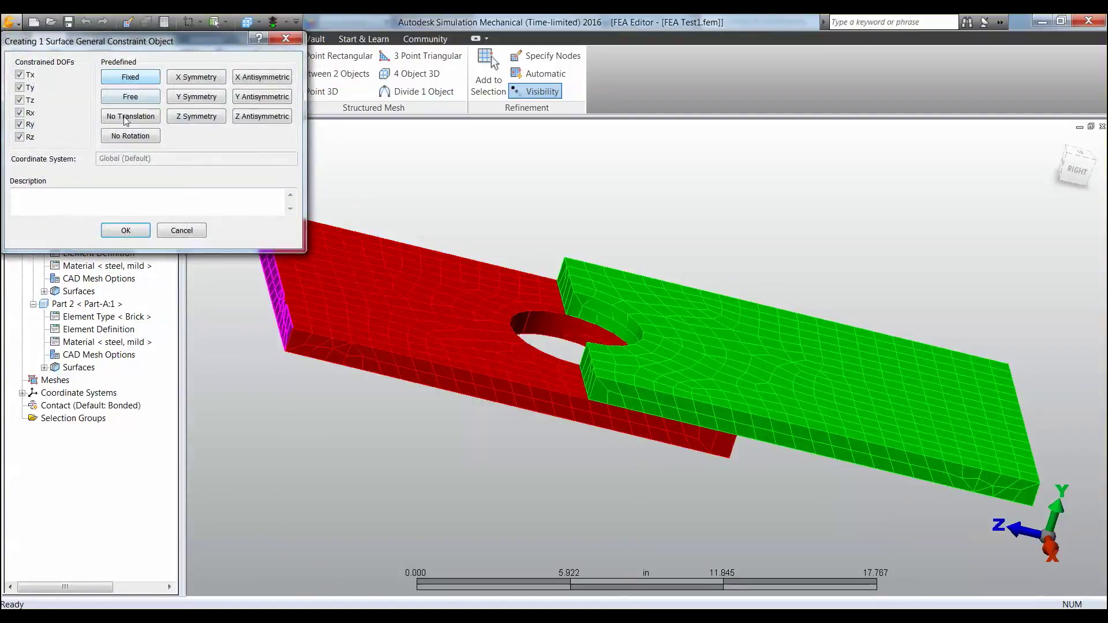
pyautogui.click(121, 238)
# - Apply a surface force of -200 lbf in the Y direction to the free end face of the green Part B plate
pyautogui.moveTo(675, 376); pyautogui.dragTo(576, 359, button='middle')
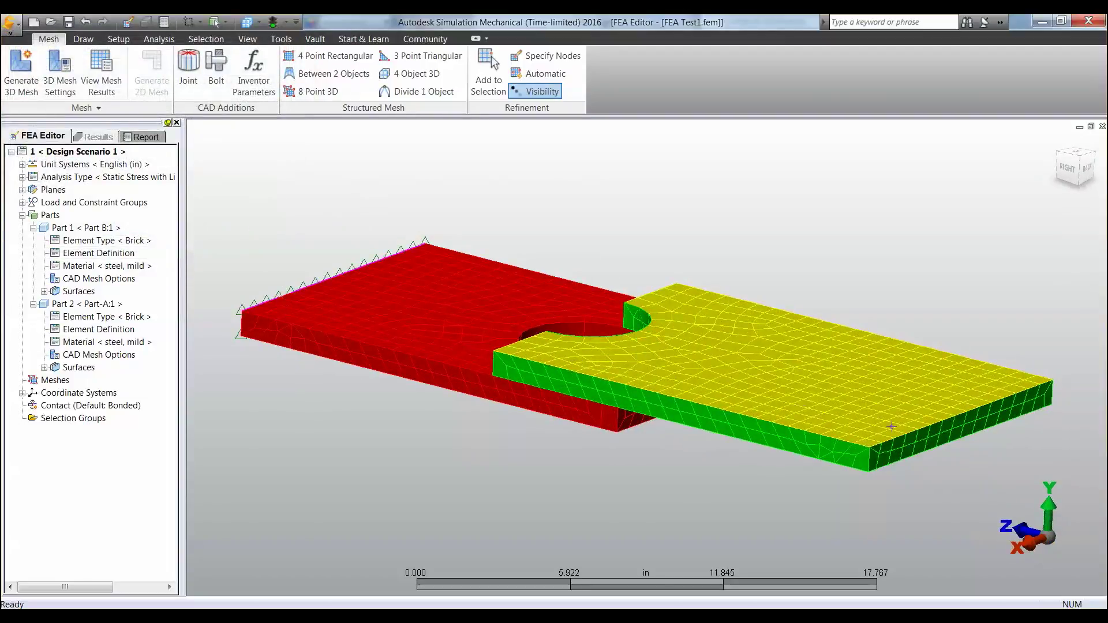
pyautogui.rightClick(915, 447)
pyautogui.moveTo(939, 255)
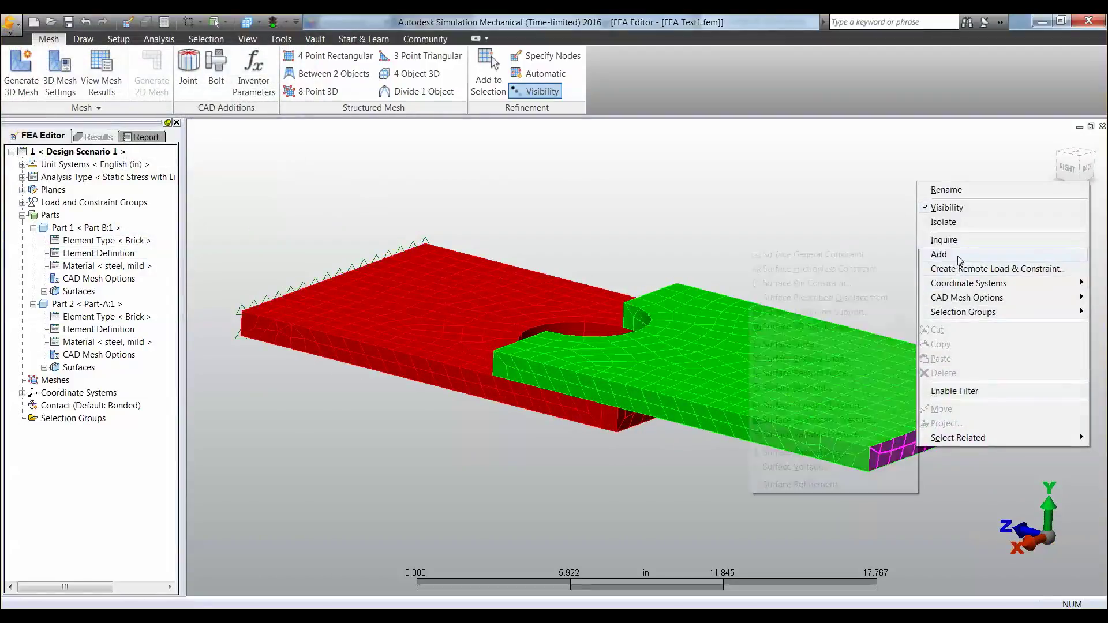
pyautogui.click(844, 345)
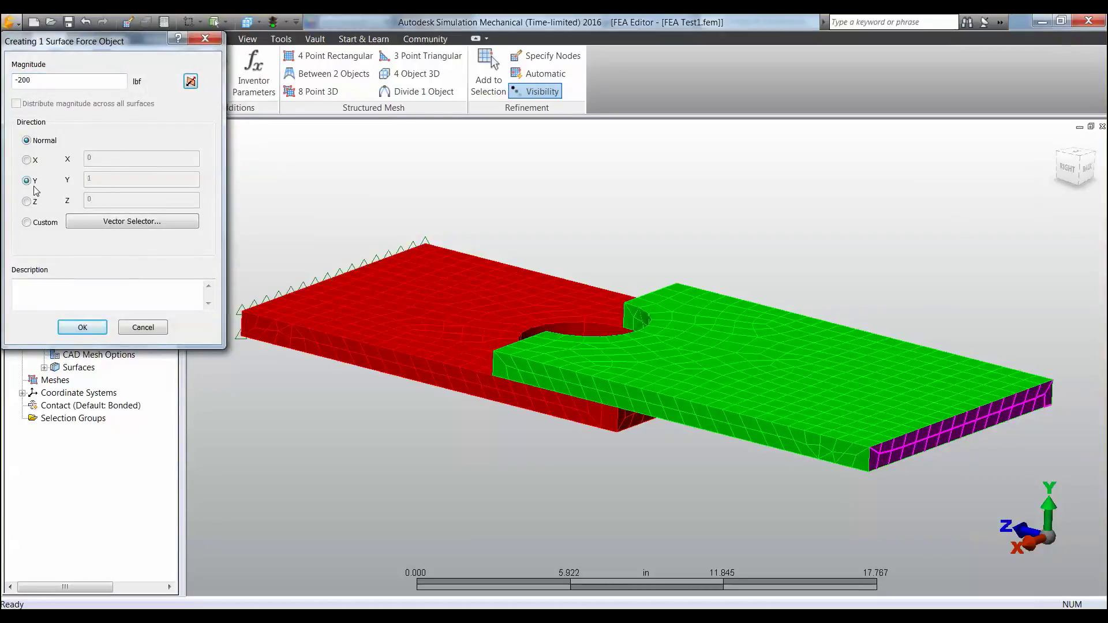
pyautogui.click(95, 328)
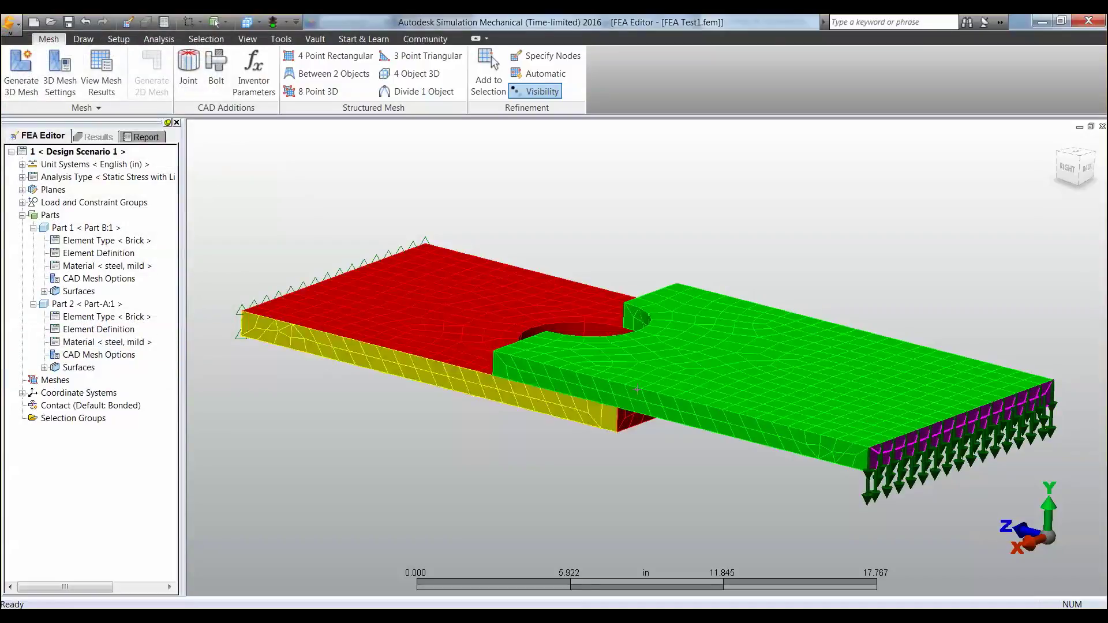
# - Save the model, run the static stress simulation, and examine the von Mises stress on both sides of the plates
pyautogui.scroll(-2, 709, 398)
pyautogui.moveTo(744, 418); pyautogui.dragTo(585, 259, button='middle')
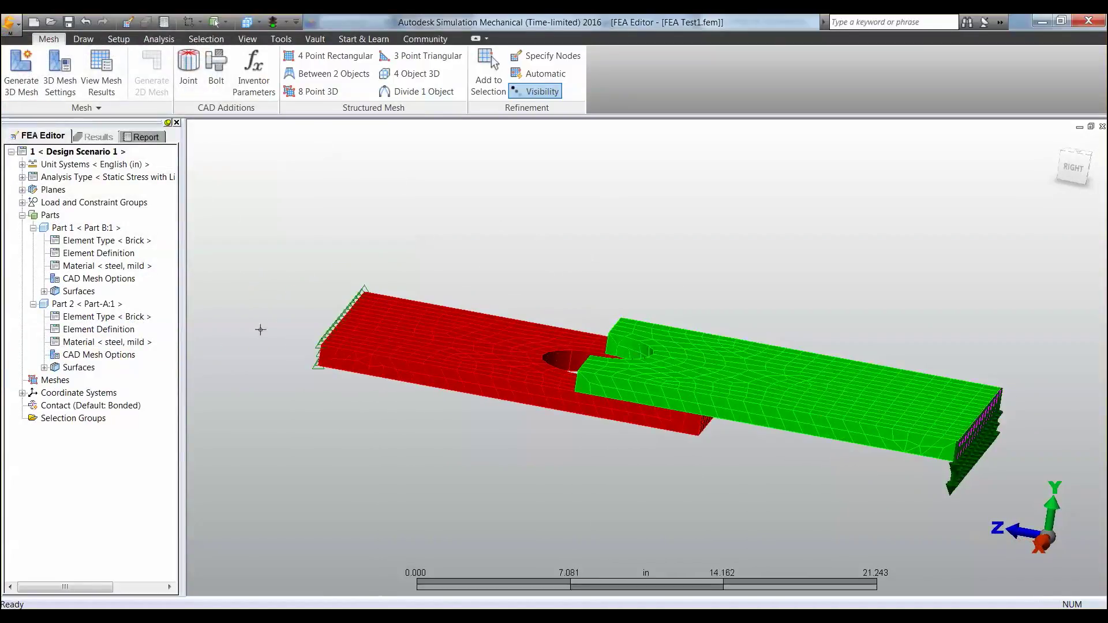
pyautogui.hotkey('ctrl', 's')
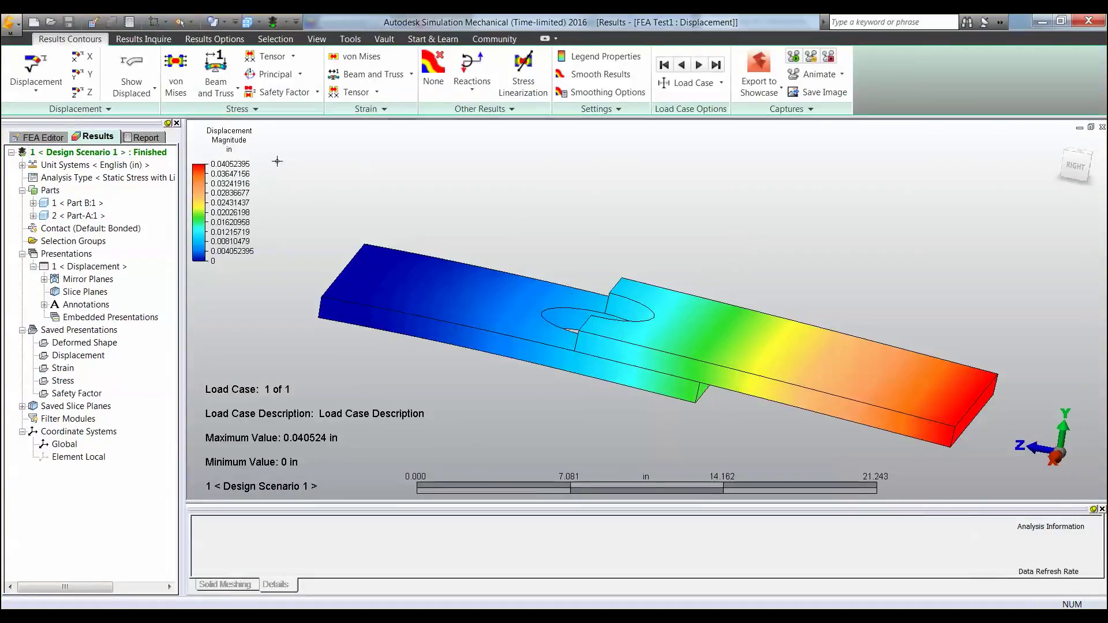
pyautogui.moveTo(432, 331)
pyautogui.mouseDown(button='middle')
pyautogui.moveTo(601, 327)
pyautogui.moveTo(660, 341)
pyautogui.moveTo(627, 296)
pyautogui.mouseUp(button='middle')
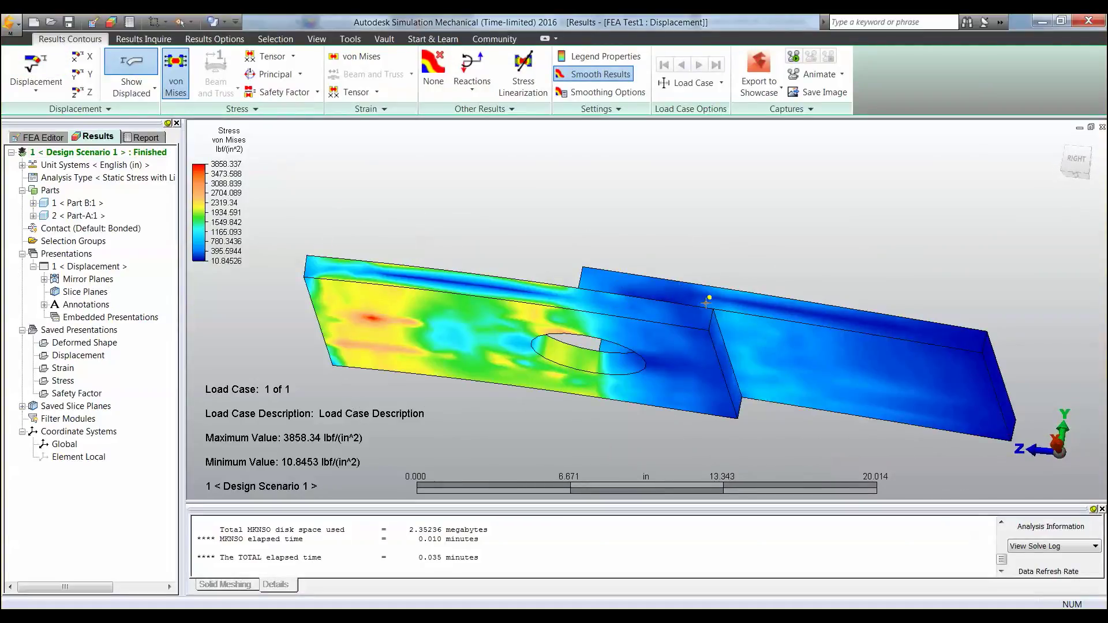
pyautogui.moveTo(681, 273)
pyautogui.mouseDown(button='middle')
pyautogui.moveTo(672, 346)
pyautogui.moveTo(648, 356)
pyautogui.moveTo(652, 337)
pyautogui.mouseUp(button='middle')
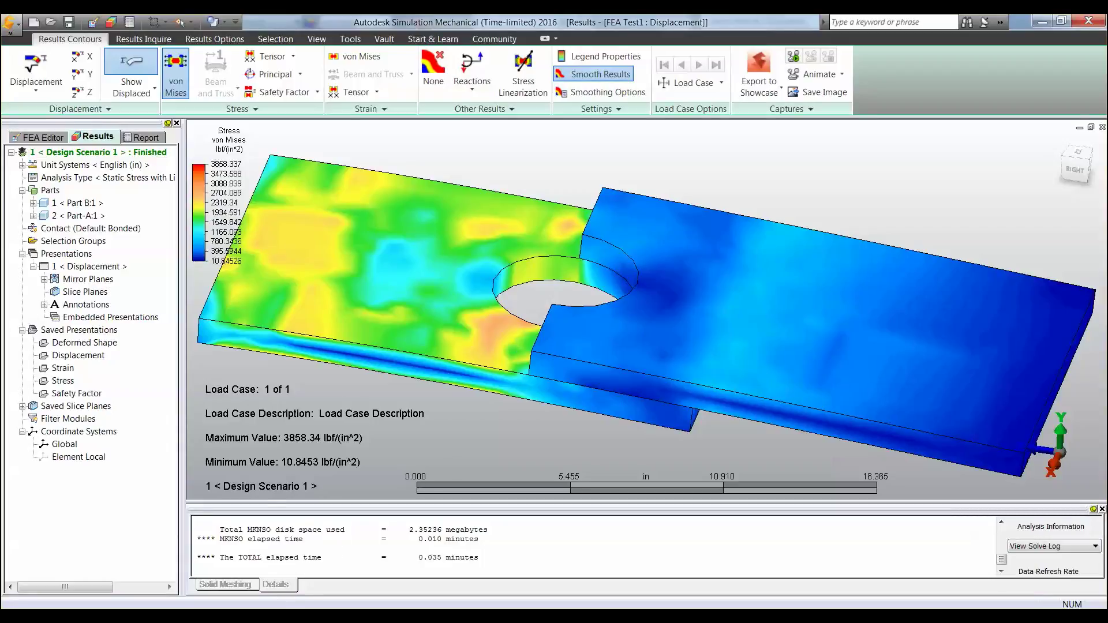
# - Switch to the FEA Test1 assembly in Inventor, restore Part-A's four split features by moving End of Part below Split4, and return to the assembly
pyautogui.moveTo(181, 618)
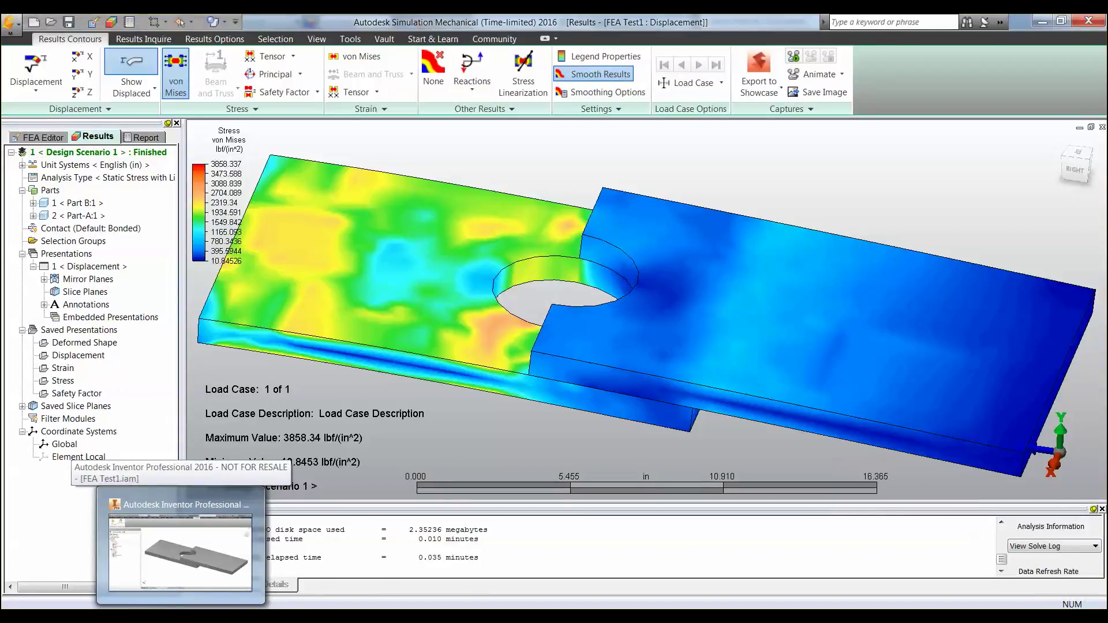
pyautogui.click(181, 617)
pyautogui.keyDown('shift'); pyautogui.moveTo(608, 345); pyautogui.dragTo(660, 350, button='middle'); pyautogui.keyUp('shift')
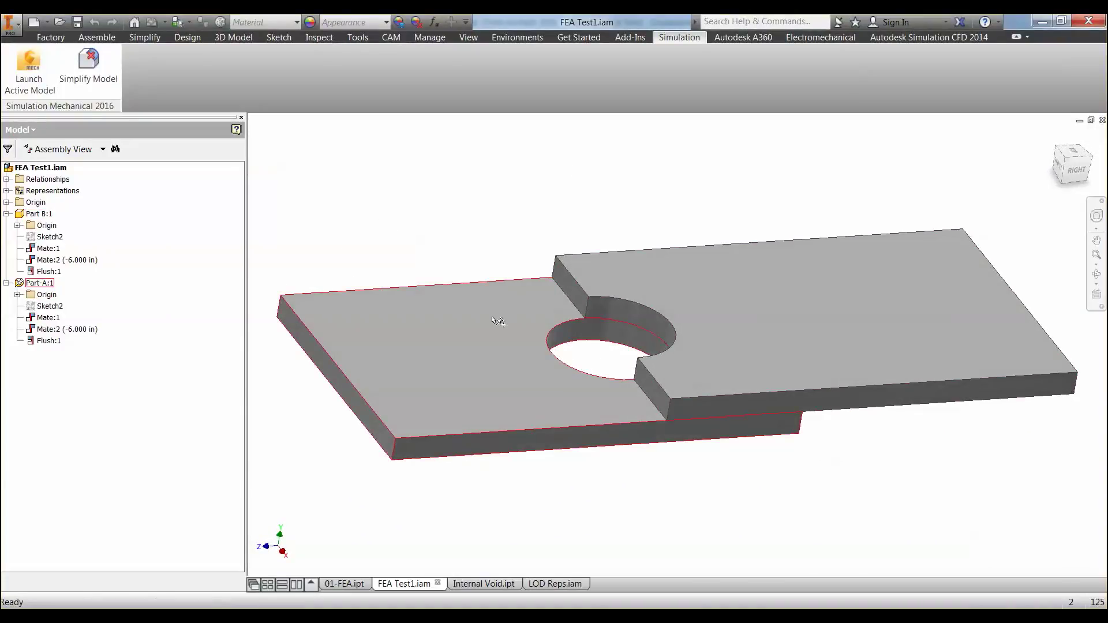
pyautogui.doubleClick(489, 347)
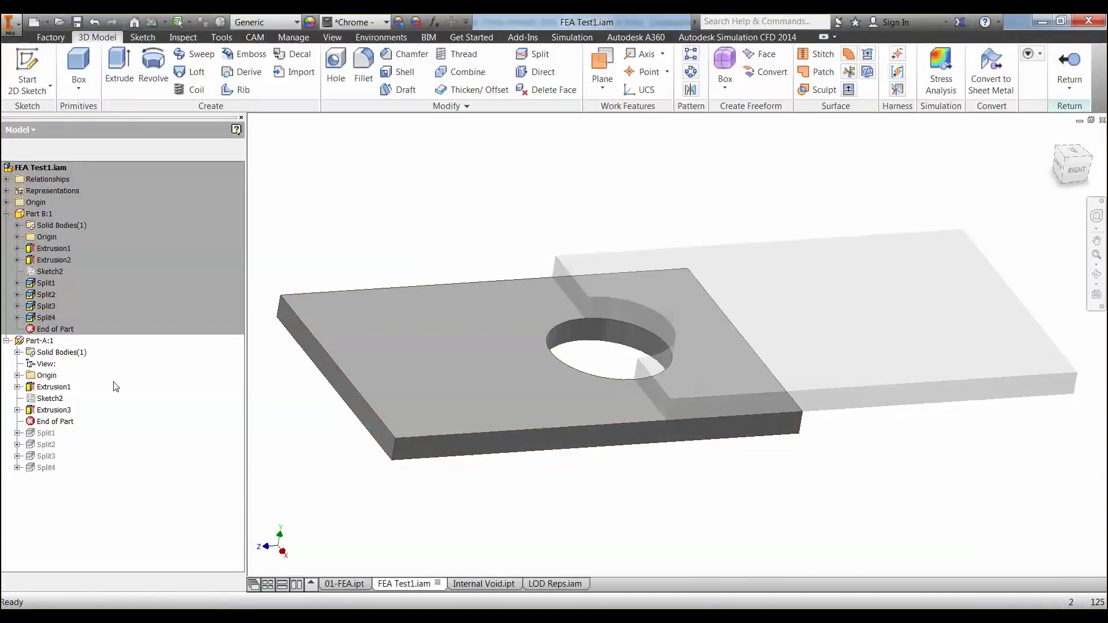
pyautogui.moveTo(52, 429); pyautogui.dragTo(50, 469)
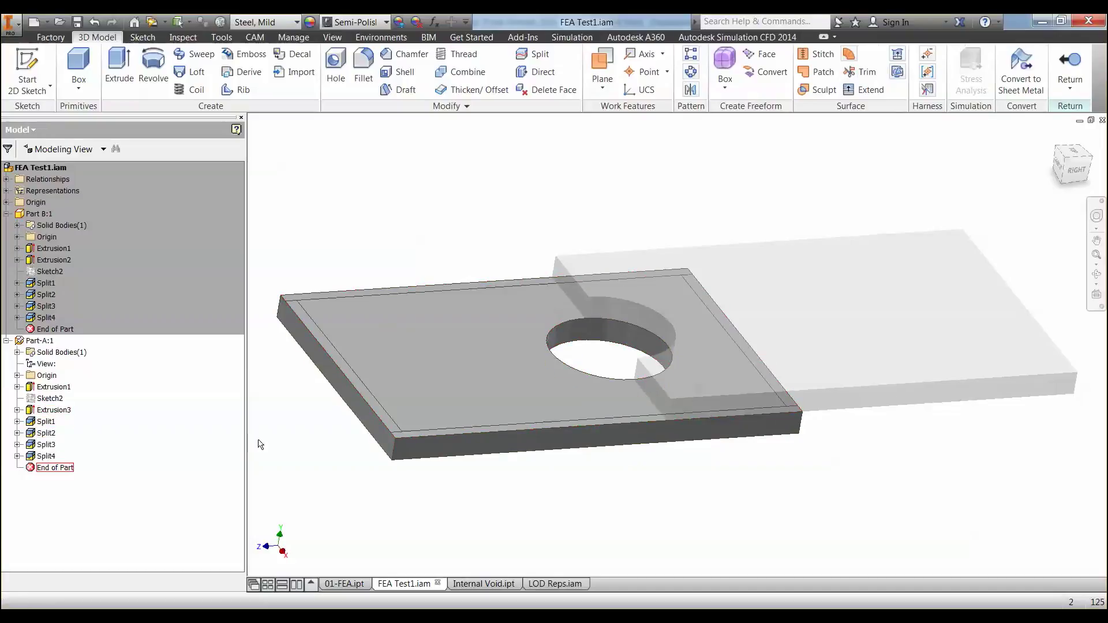
pyautogui.scroll(-2, 536, 280)
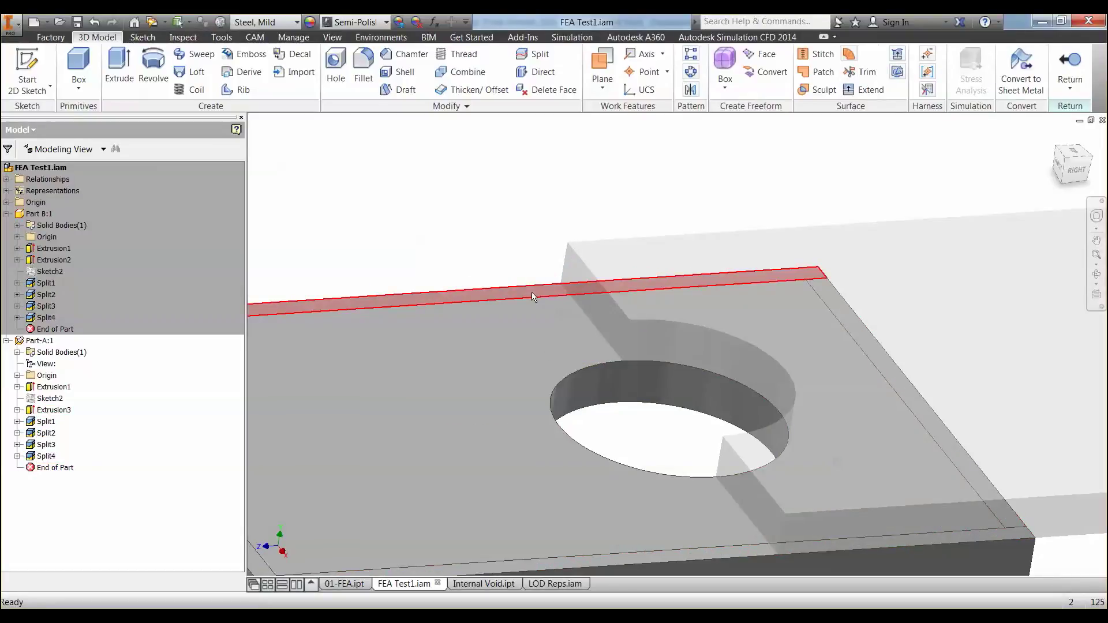
pyautogui.scroll(3, 532, 292)
pyautogui.scroll(-3, 605, 371)
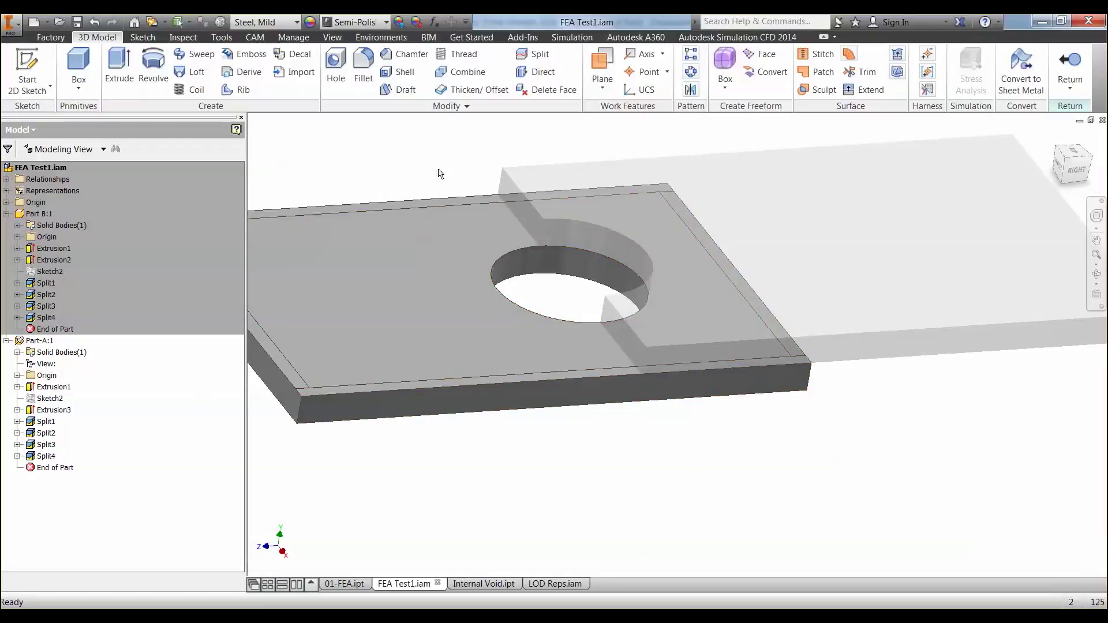
pyautogui.click(1070, 69)
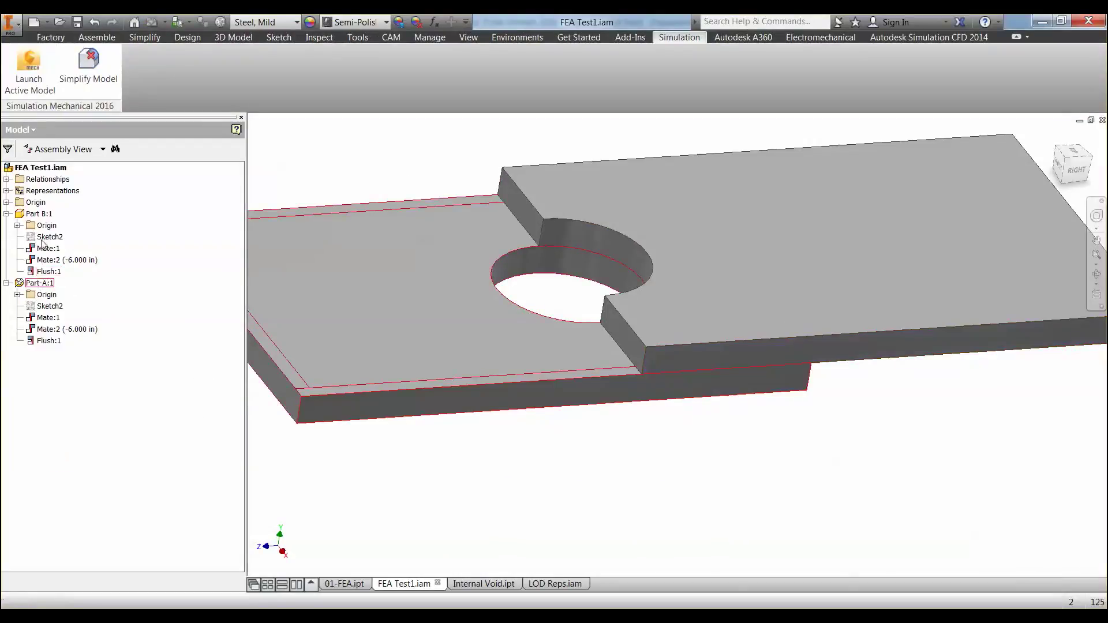
# - Open Part B in place, inspect the split faces on its underside, and return to the assembly
pyautogui.doubleClick(39, 214)
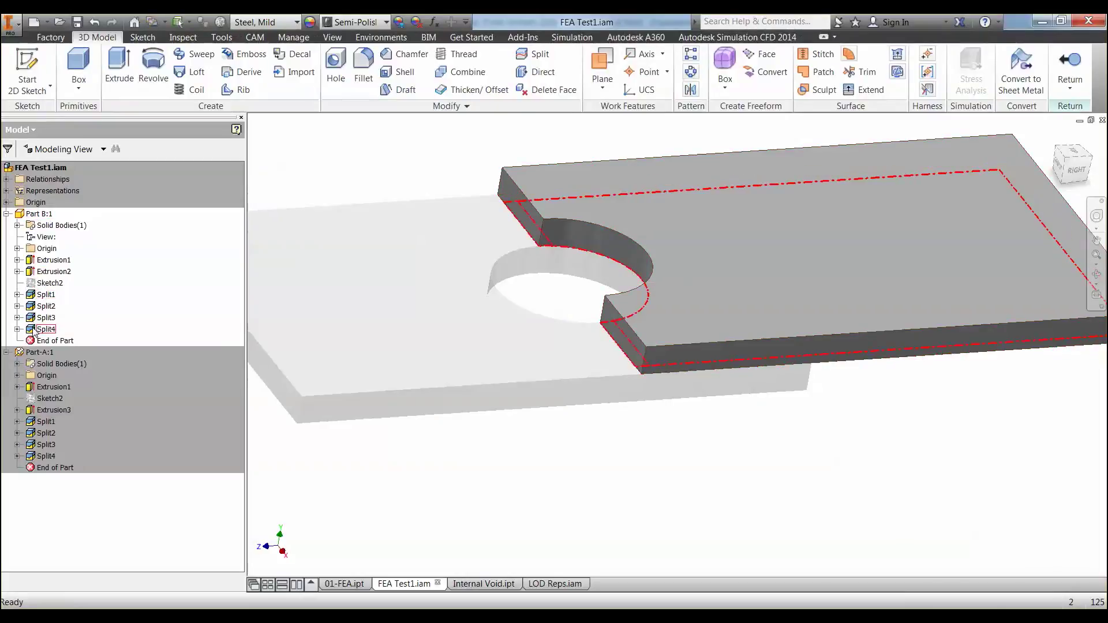
pyautogui.keyDown('shift'); pyautogui.moveTo(855, 428); pyautogui.dragTo(822, 358, button='middle'); pyautogui.keyUp('shift')
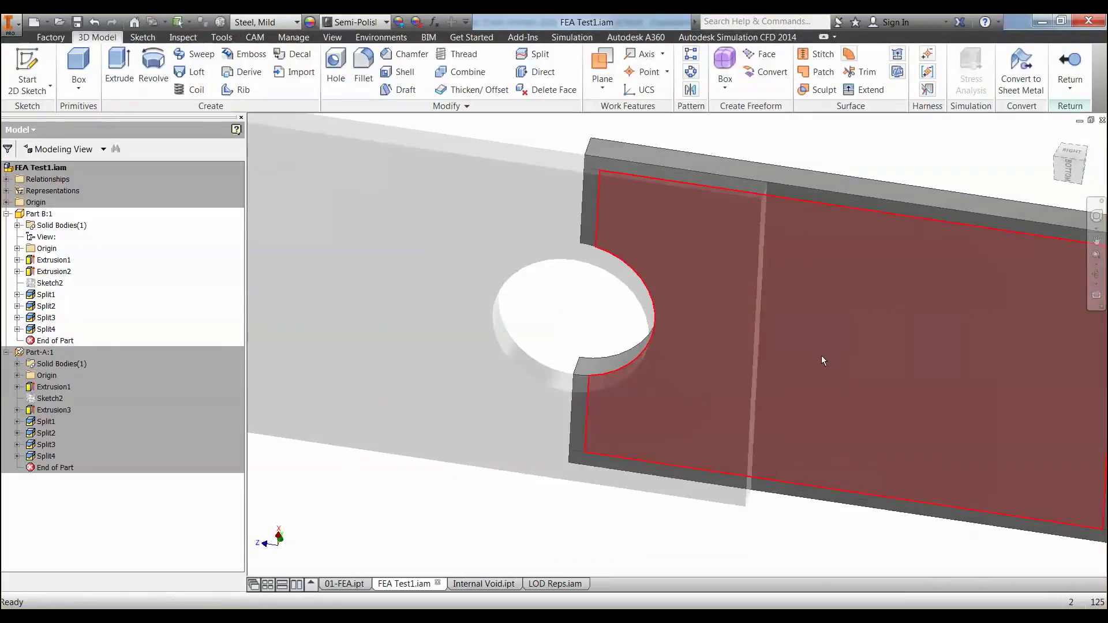
pyautogui.click(1070, 70)
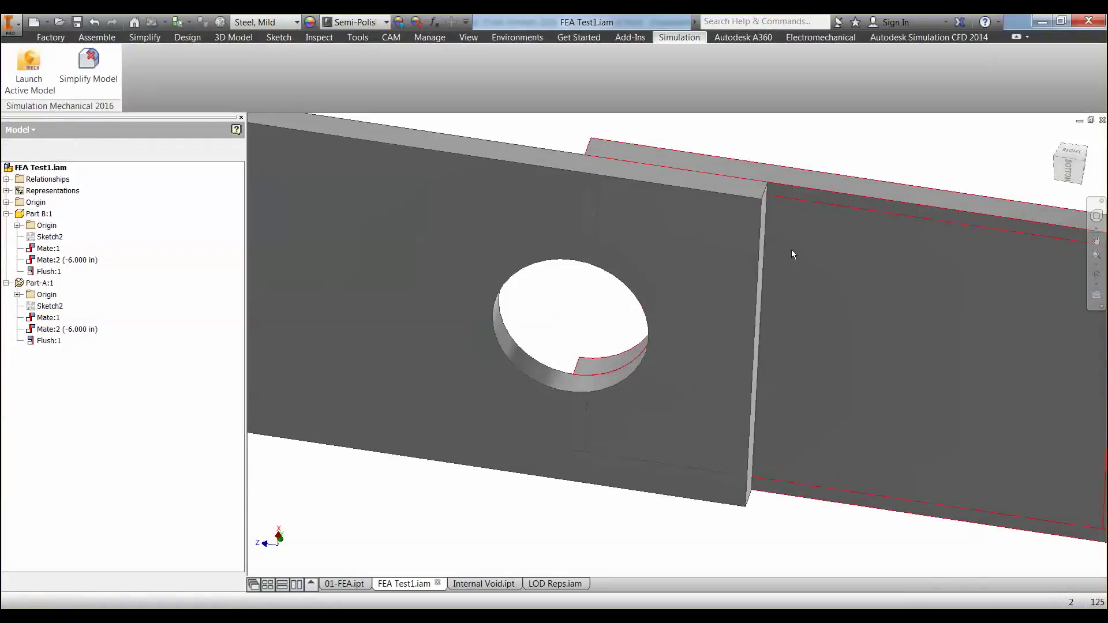
# - Bring the updated assembly with split faces back into Simulation Mechanical and mesh it
pyautogui.keyDown('shift'); pyautogui.moveTo(718, 281); pyautogui.dragTo(733, 392, button='middle'); pyautogui.keyUp('shift')
pyautogui.click(37, 81)
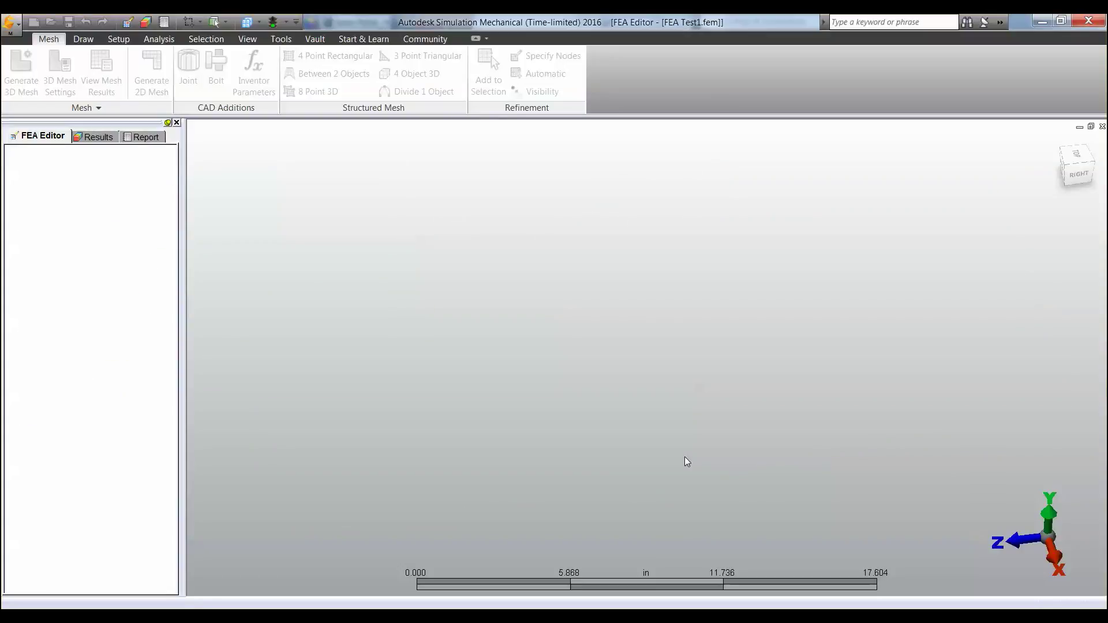
pyautogui.keyDown('shift'); pyautogui.moveTo(711, 507); pyautogui.dragTo(706, 459, button='middle'); pyautogui.keyUp('shift')
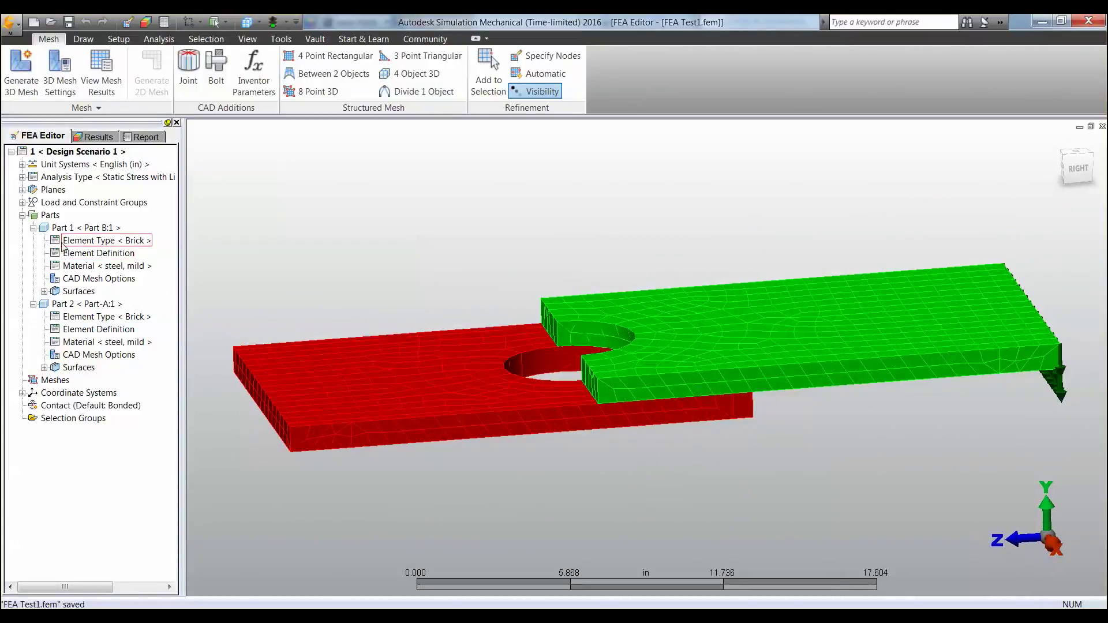
# - Check the load and constraint groups and reapply a Fixed surface general constraint to Part-A's outer end face
pyautogui.click(22, 202)
pyautogui.moveTo(335, 250); pyautogui.dragTo(384, 231, button='middle')
pyautogui.click(311, 380)
pyautogui.rightClick(312, 384)
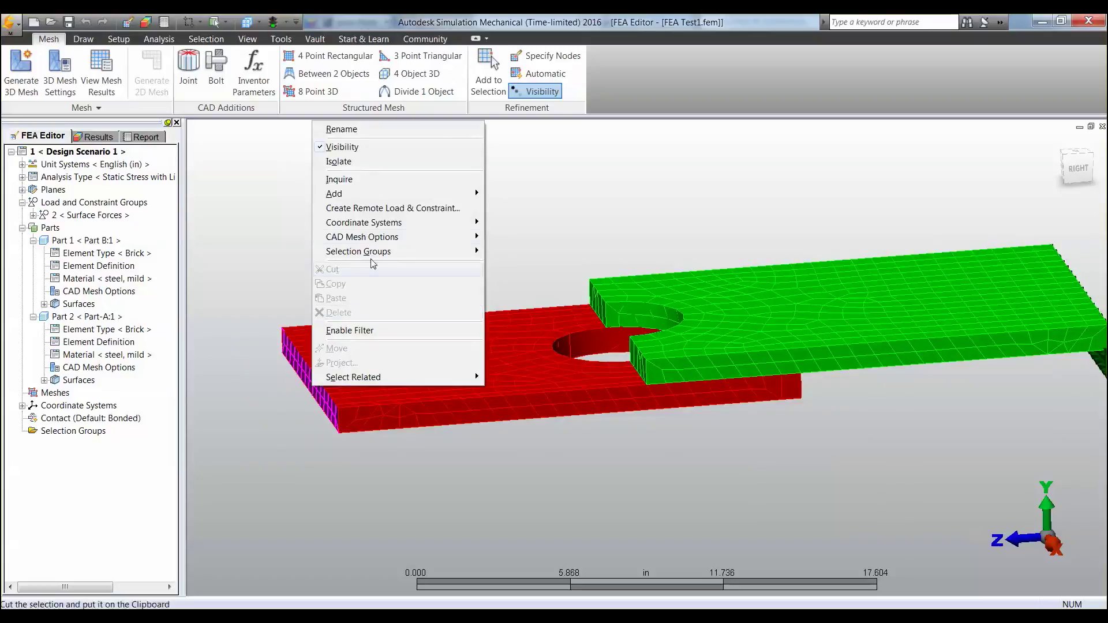
pyautogui.moveTo(346, 193)
pyautogui.click(536, 208)
pyautogui.click(131, 77)
pyautogui.click(125, 230)
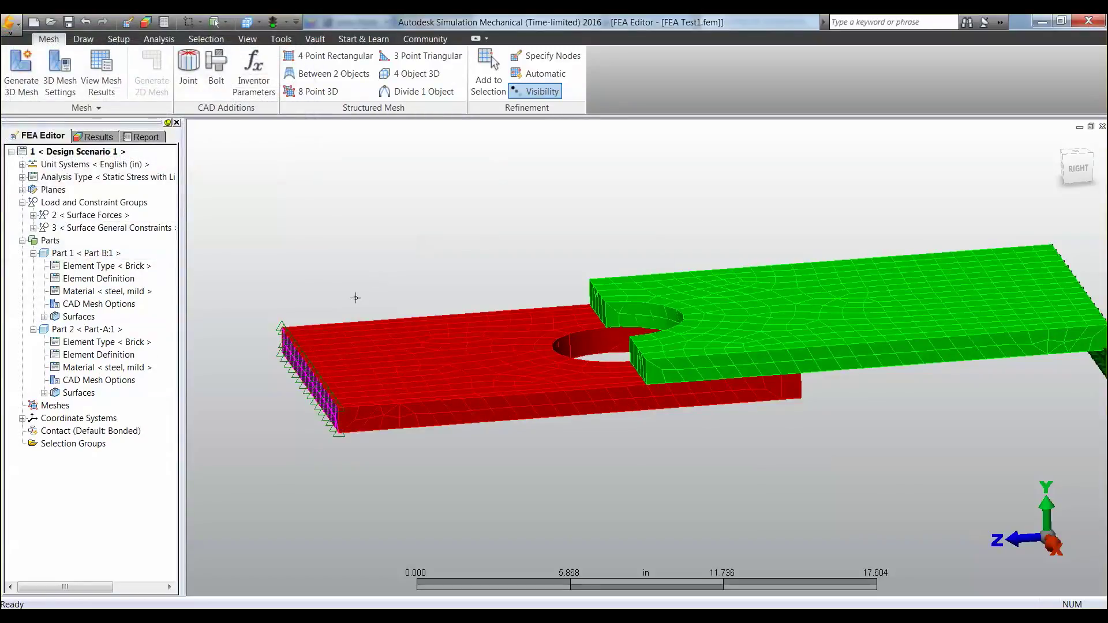
# - Set the default contact between the parts to Surface Contact
pyautogui.keyDown('shift'); pyautogui.moveTo(597, 448); pyautogui.dragTo(598, 458, button='middle'); pyautogui.keyUp('shift')
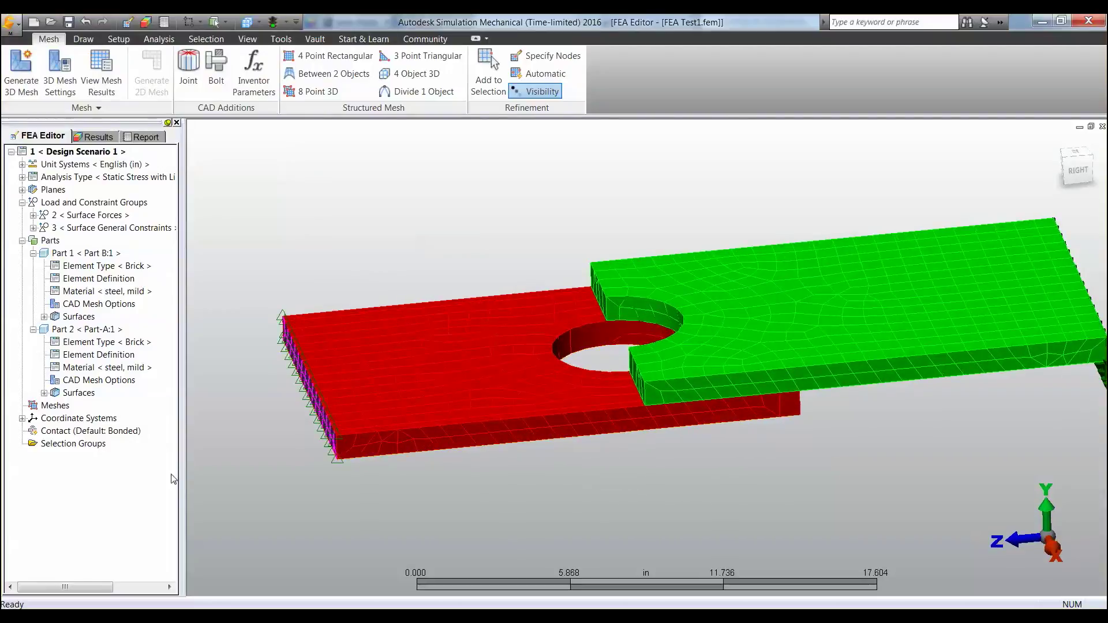
pyautogui.rightClick(116, 435)
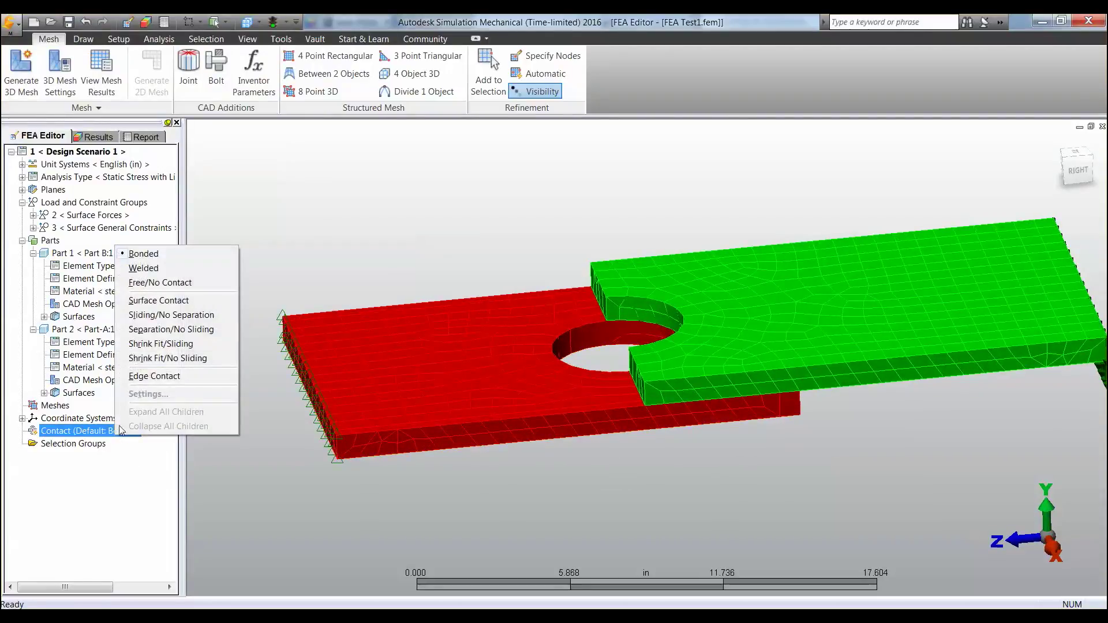
pyautogui.click(172, 301)
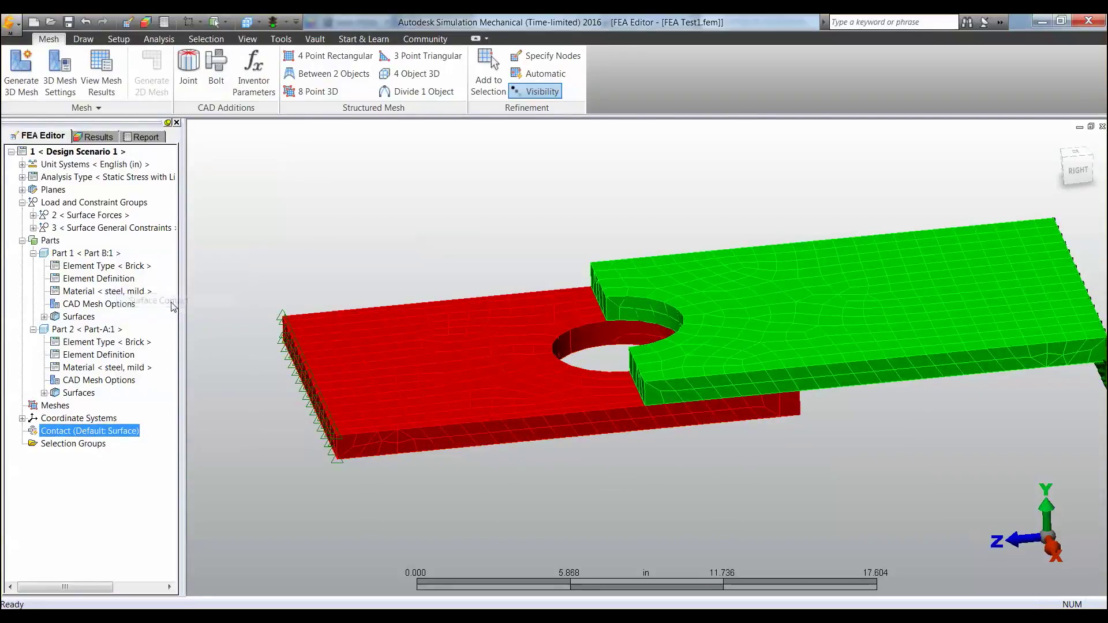
pyautogui.click(446, 526)
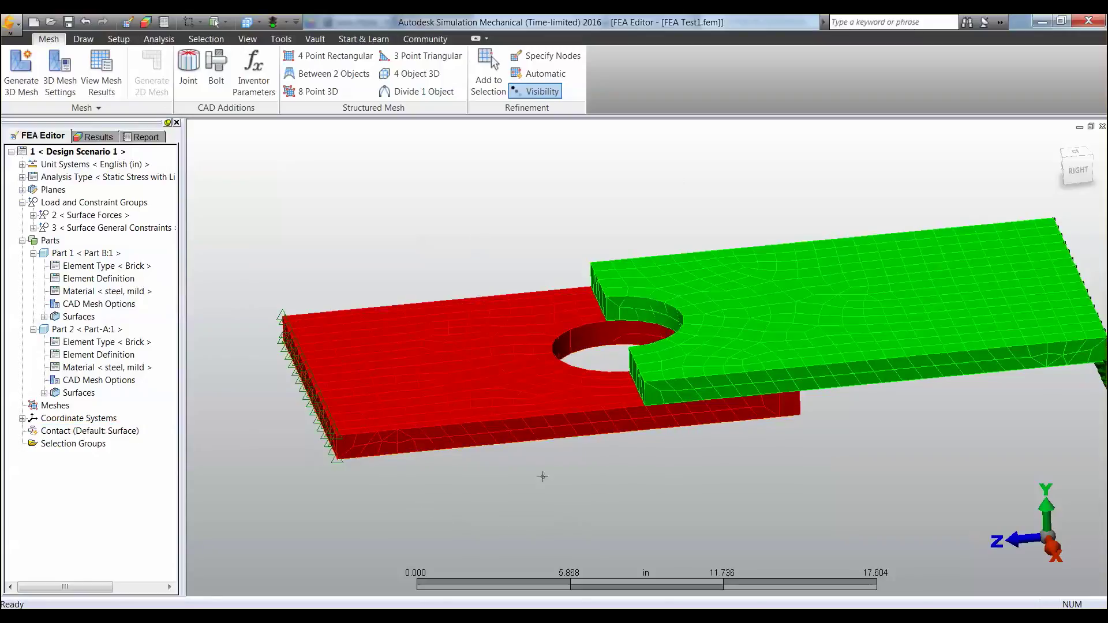
# - Define Bonded contact between the two plates' narrow split strips along one long edge
pyautogui.moveTo(627, 465); pyautogui.dragTo(642, 471, button='middle')
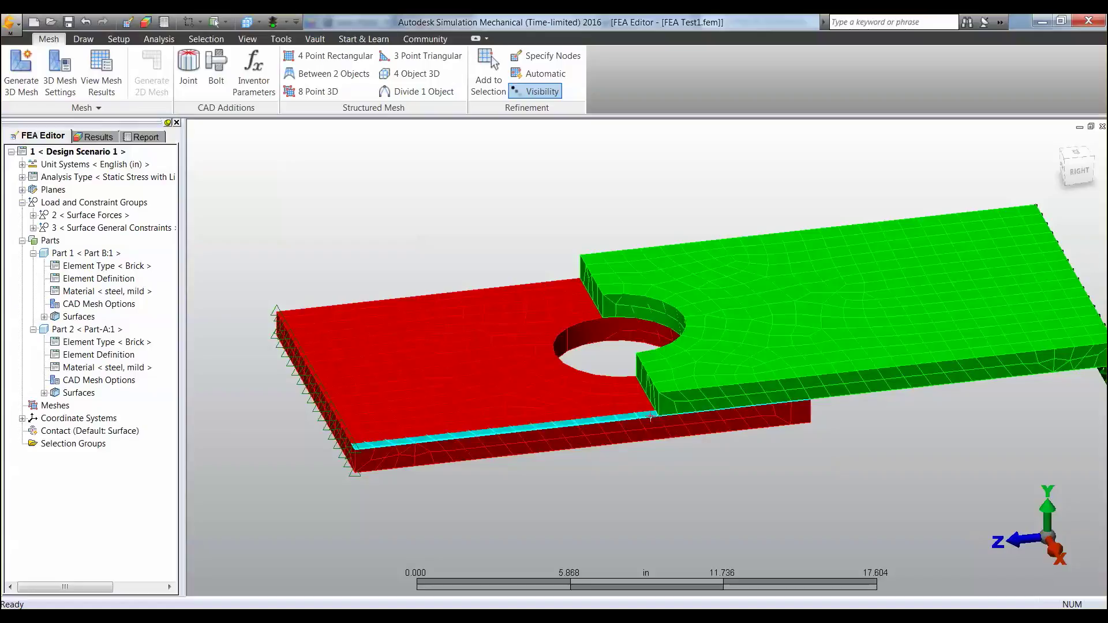
pyautogui.moveTo(791, 470); pyautogui.dragTo(827, 272, button='middle')
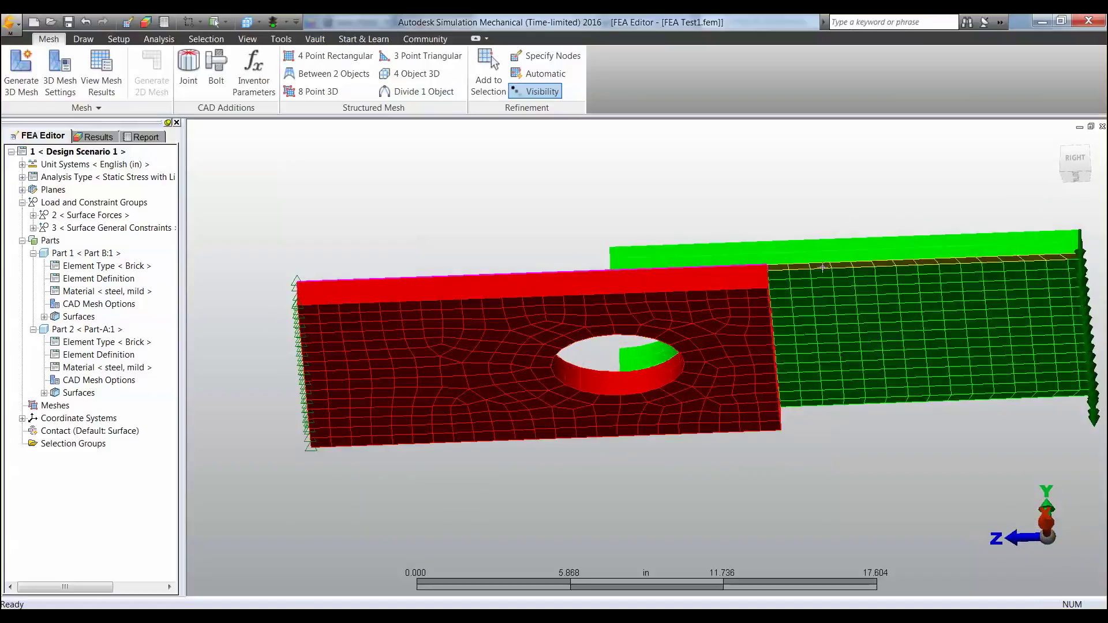
pyautogui.rightClick(825, 270)
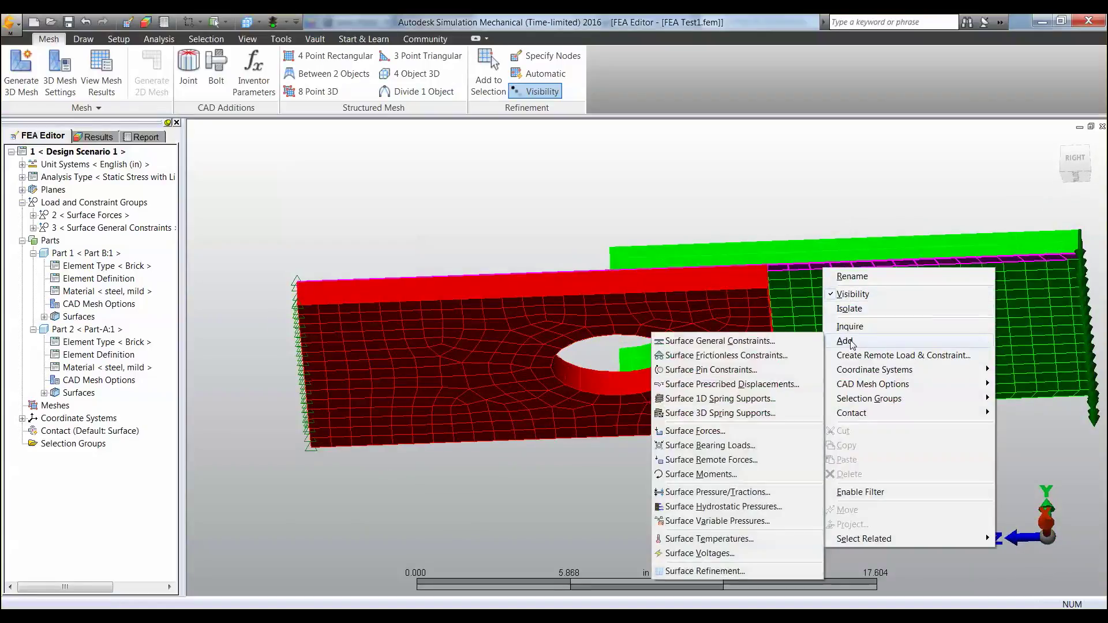
pyautogui.moveTo(849, 413)
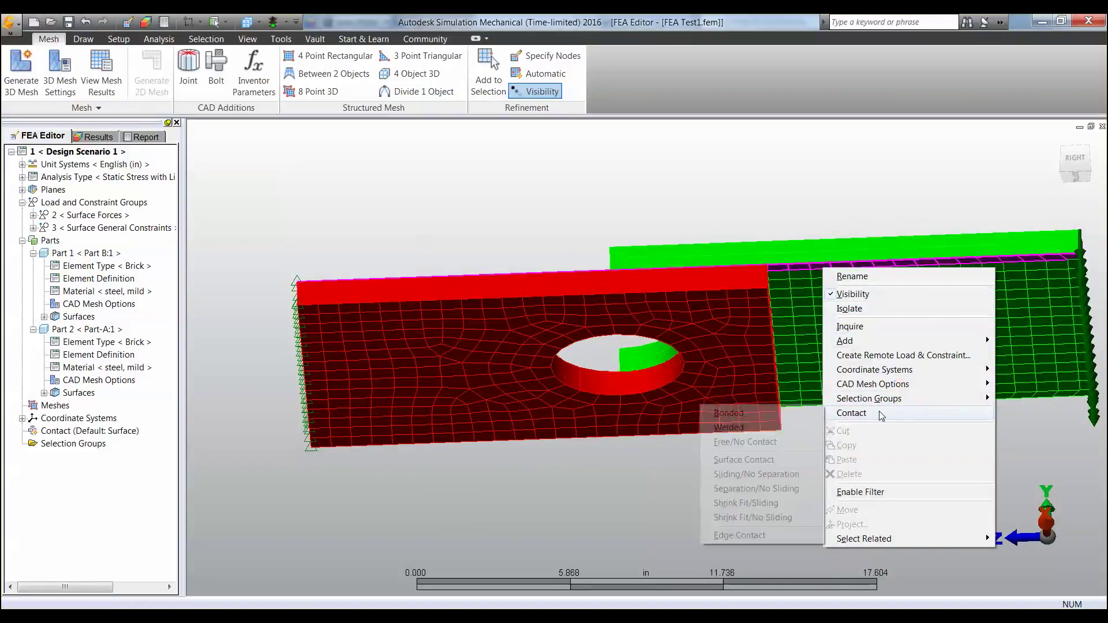
pyautogui.click(760, 418)
# - Define Bonded contact between the matching split strips along the plates' opposite long edge
pyautogui.moveTo(649, 447); pyautogui.dragTo(911, 561, button='middle')
pyautogui.click(520, 385)
pyautogui.moveTo(454, 387); pyautogui.dragTo(532, 278, button='middle')
pyautogui.rightClick(532, 277)
pyautogui.moveTo(568, 423)
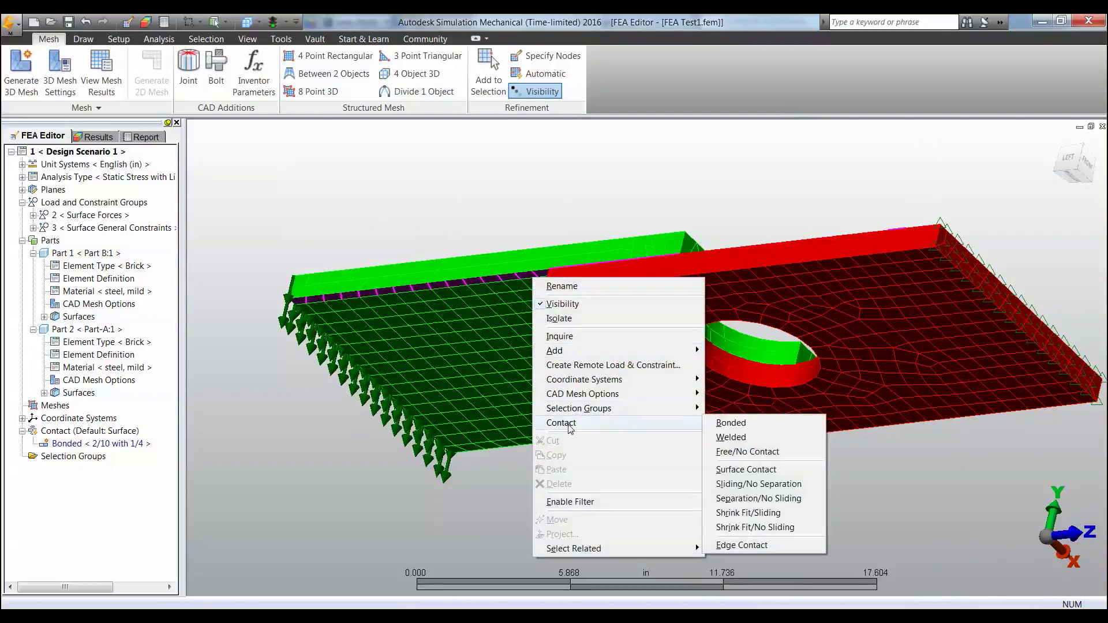
pyautogui.click(767, 424)
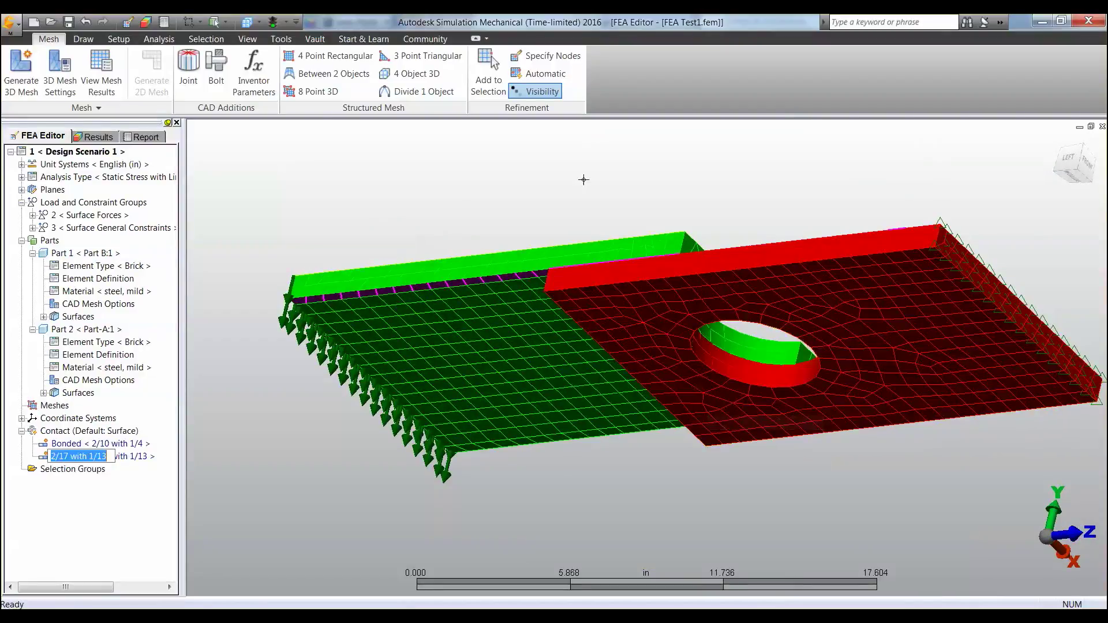
# - Run the static stress simulation of Design Scenario 1 for the plate assembly
pyautogui.click(282, 23)
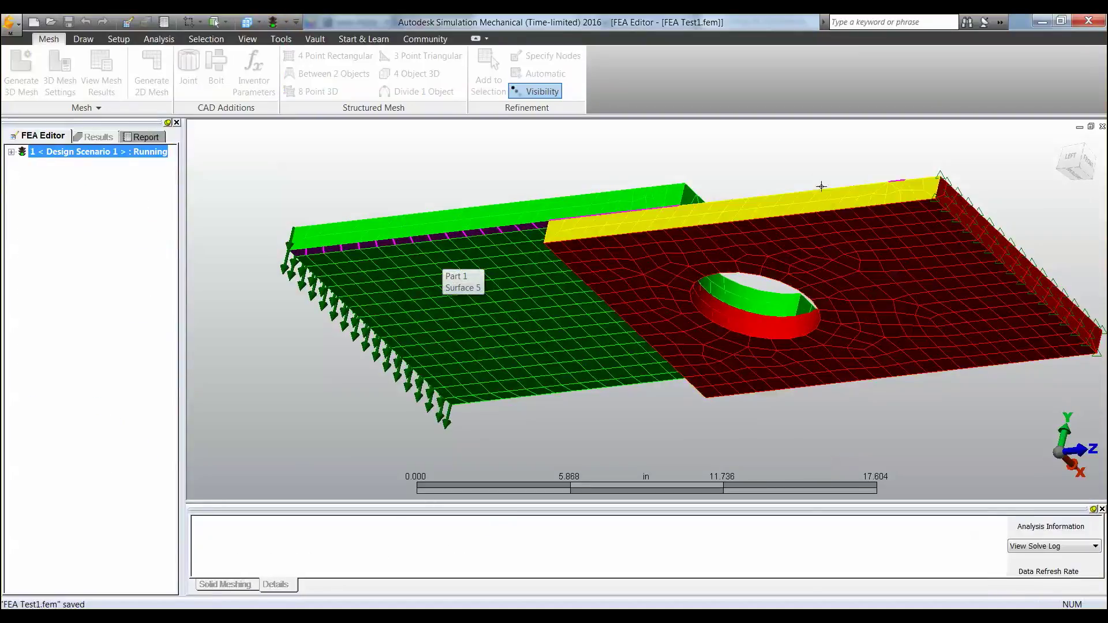
pyautogui.keyDown('shift'); pyautogui.moveTo(795, 168); pyautogui.dragTo(414, 194, button='middle'); pyautogui.keyUp('shift')
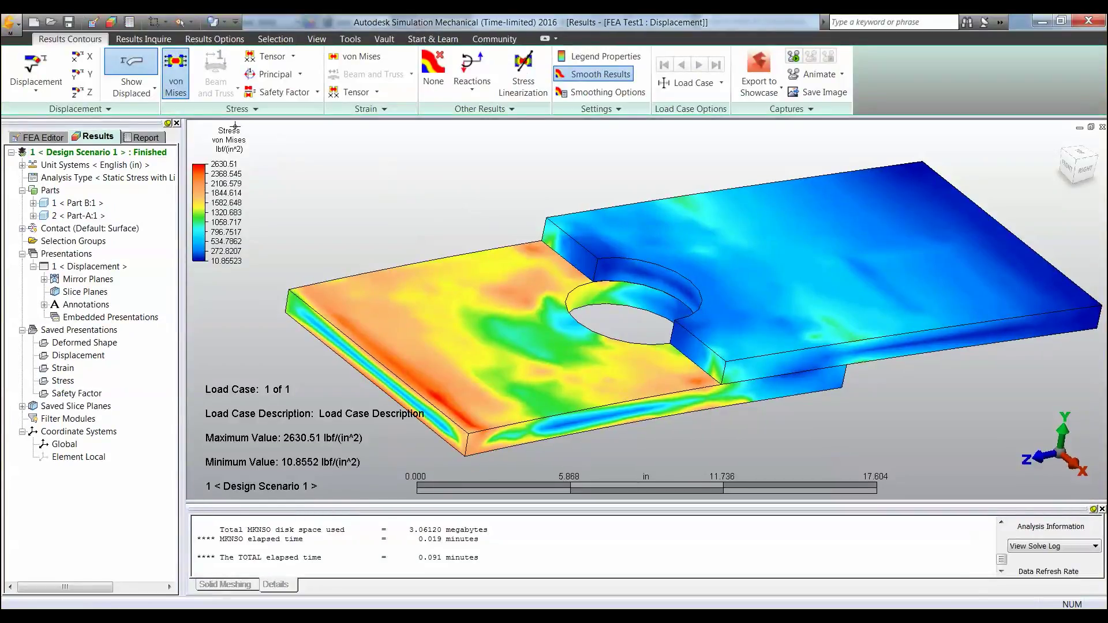
# - Examine the von Mises stress contours around the plates' overlap, bonded edge strips and hole from several sides and close up
pyautogui.moveTo(437, 192); pyautogui.dragTo(623, 296, button='middle')
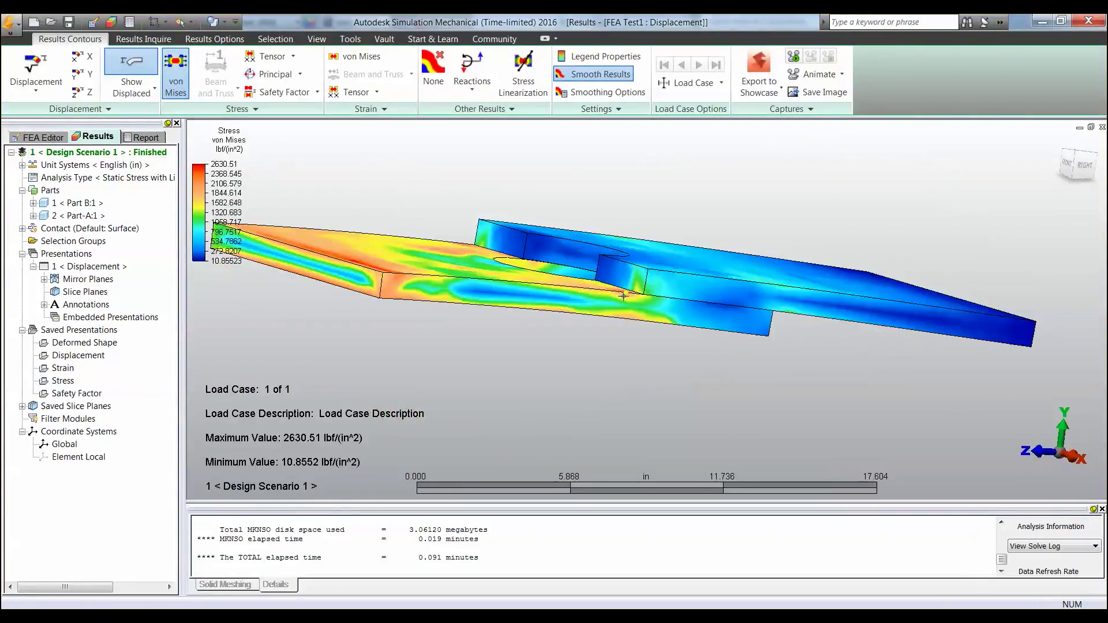
pyautogui.scroll(5, 623, 296)
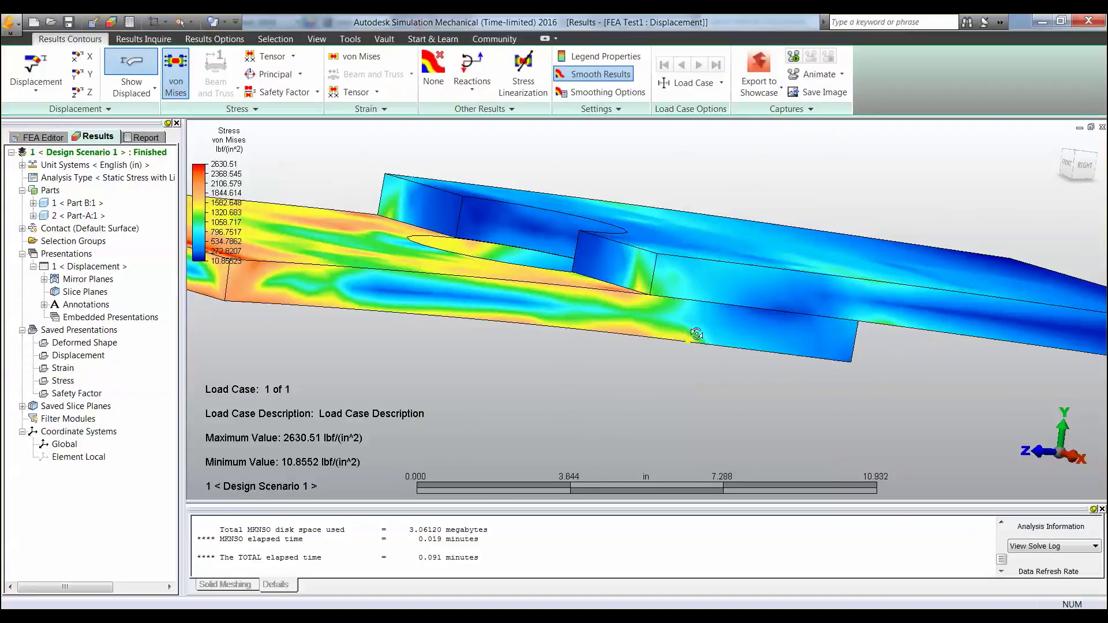
pyautogui.scroll(8, 480, 184)
pyautogui.scroll(12, 481, 184)
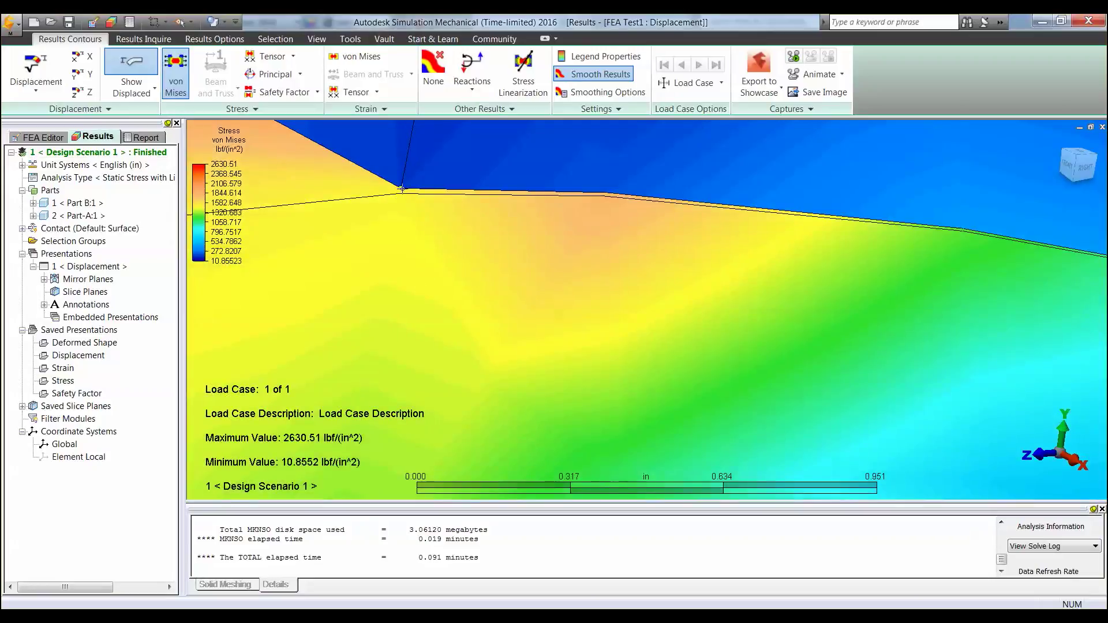
pyautogui.scroll(-20, 441, 235)
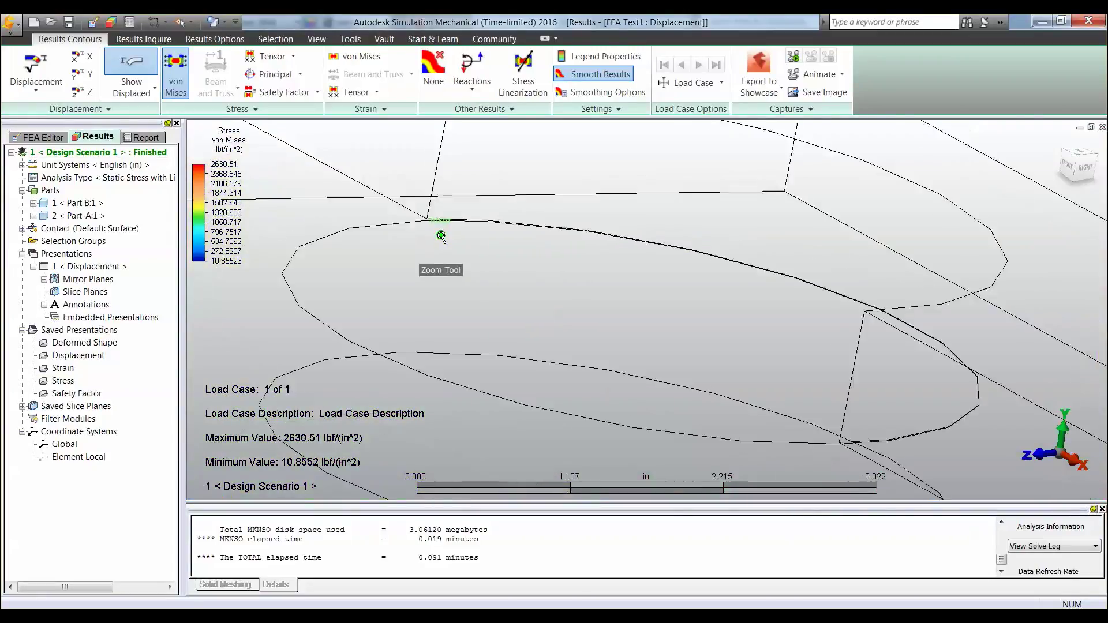
pyautogui.scroll(-2, 546, 269)
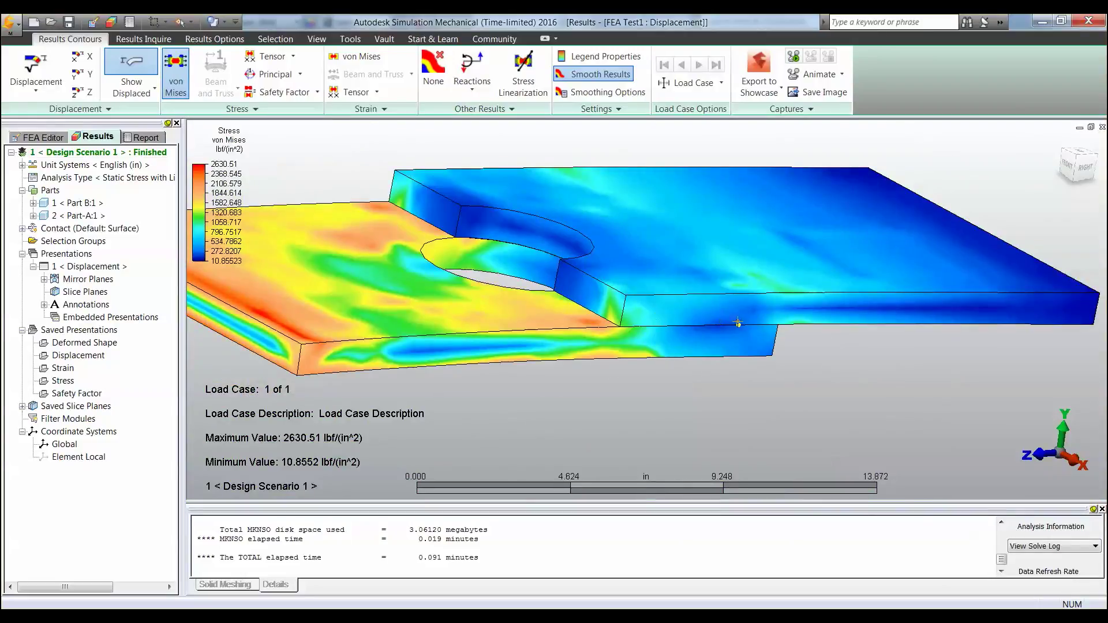
pyautogui.moveTo(752, 338); pyautogui.dragTo(490, 296, button='middle')
pyautogui.moveTo(555, 289); pyautogui.dragTo(521, 267, button='middle')
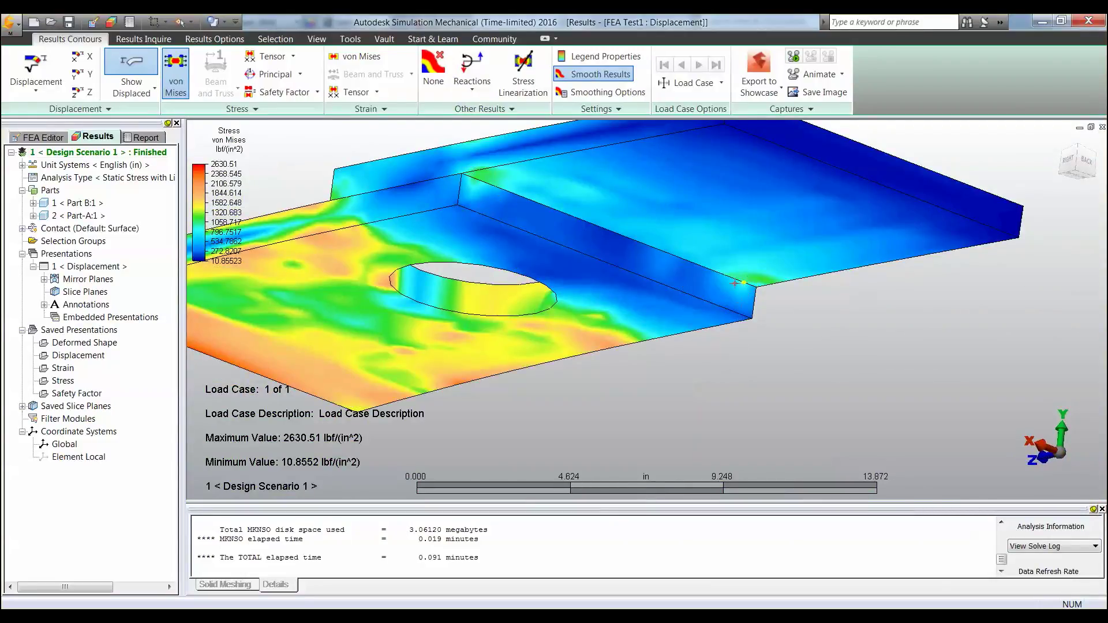
pyautogui.moveTo(612, 361); pyautogui.dragTo(551, 226, button='middle')
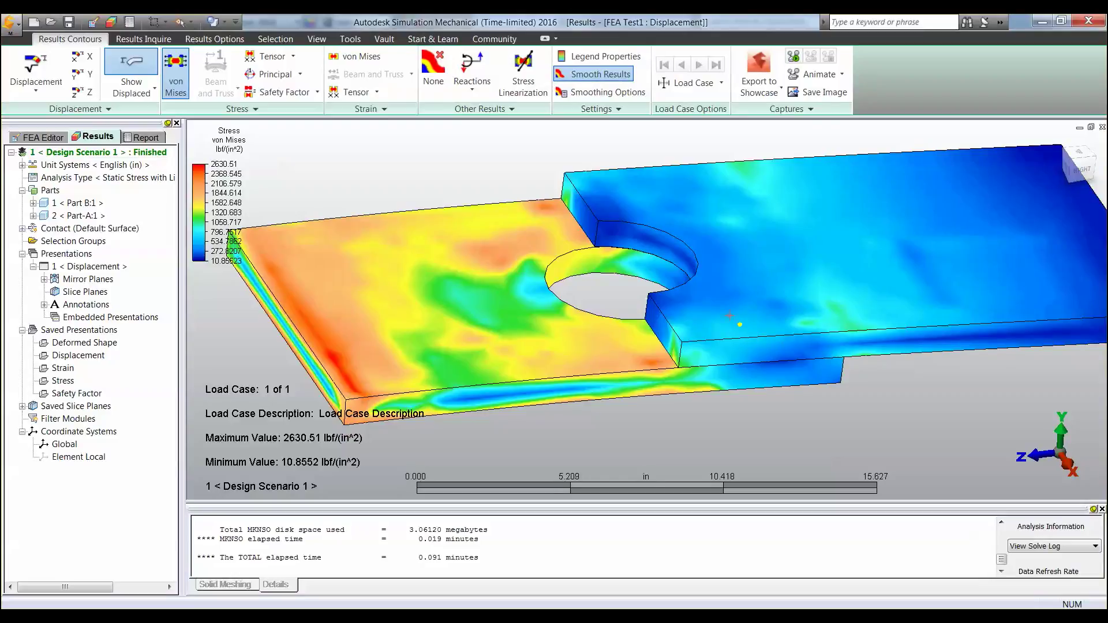
pyautogui.moveTo(624, 301)
pyautogui.keyDown('shift'); pyautogui.mouseDown(button='middle')
pyautogui.moveTo(600, 322)
pyautogui.moveTo(615, 328)
pyautogui.moveTo(609, 289)
pyautogui.mouseUp(button='middle'); pyautogui.keyUp('shift')
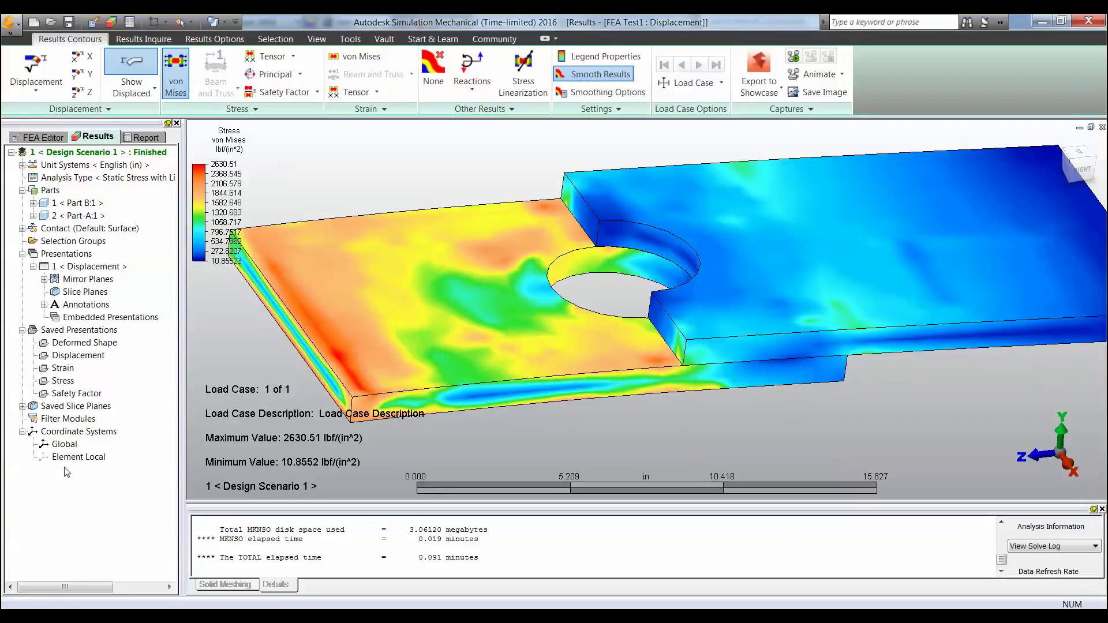
# - Return to the FEA Editor and check the Bonded contact pairs on the meshed plate model
pyautogui.click(42, 137)
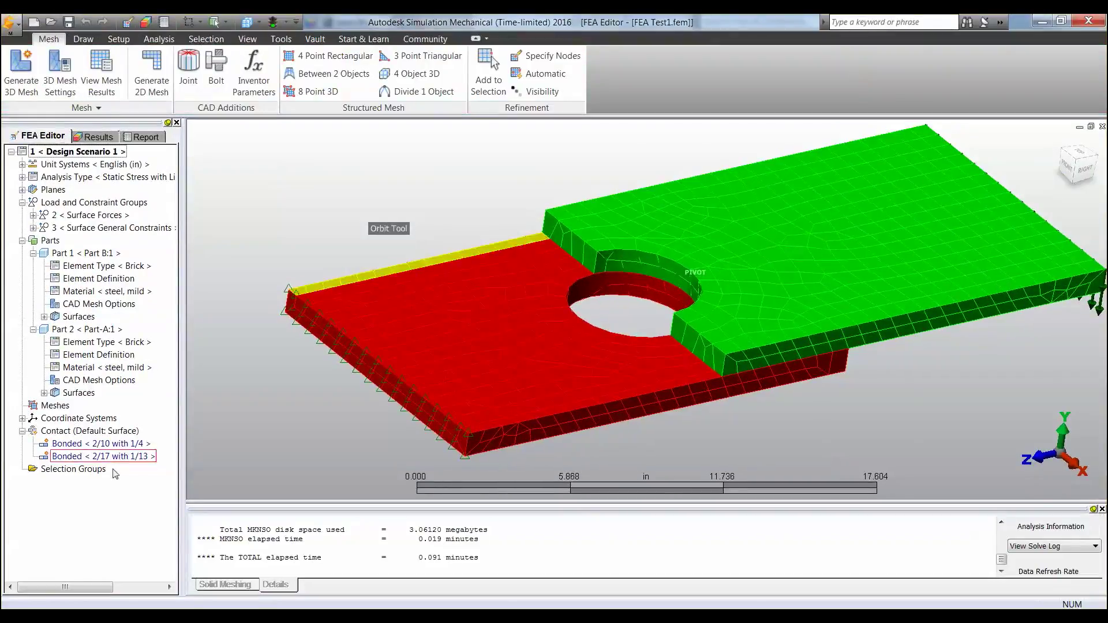
pyautogui.click(93, 444)
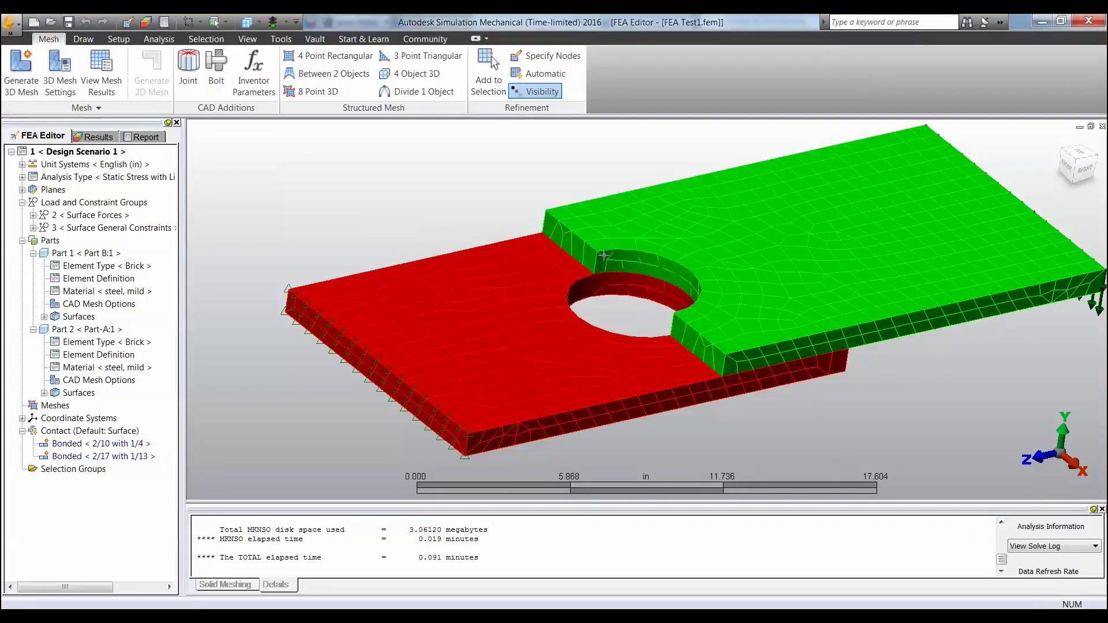
pyautogui.moveTo(626, 311); pyautogui.dragTo(583, 260)
pyautogui.moveTo(677, 358); pyautogui.dragTo(713, 406, button='middle')
pyautogui.press('Home')
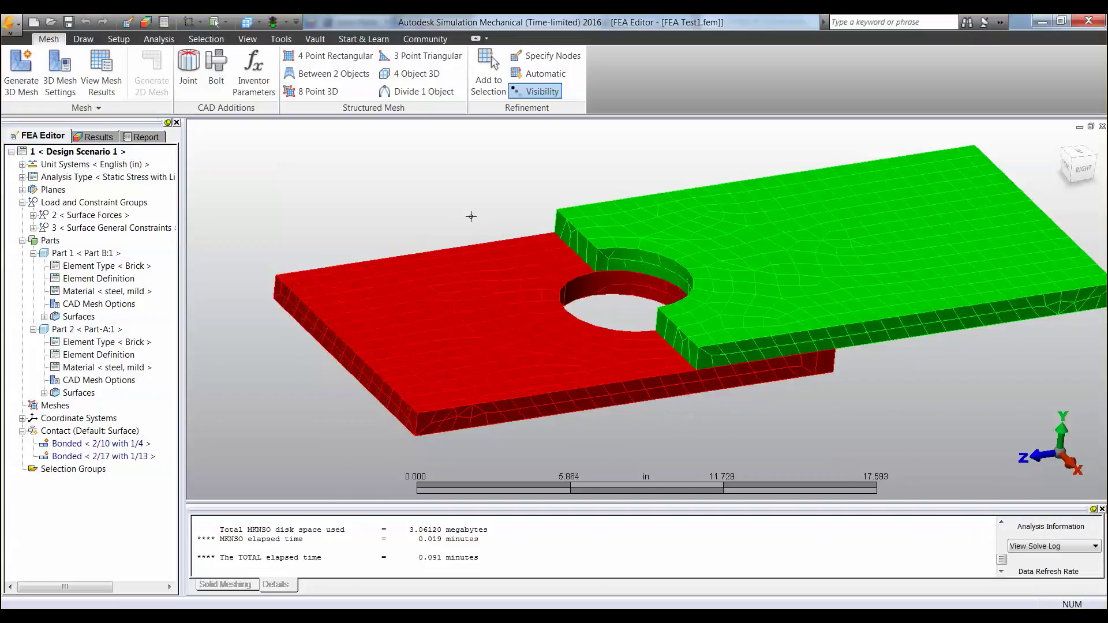
# - Confirm the global CAD import options with surface splitting on import and automatic contact pair generation set to Yes
pyautogui.click(11, 23)
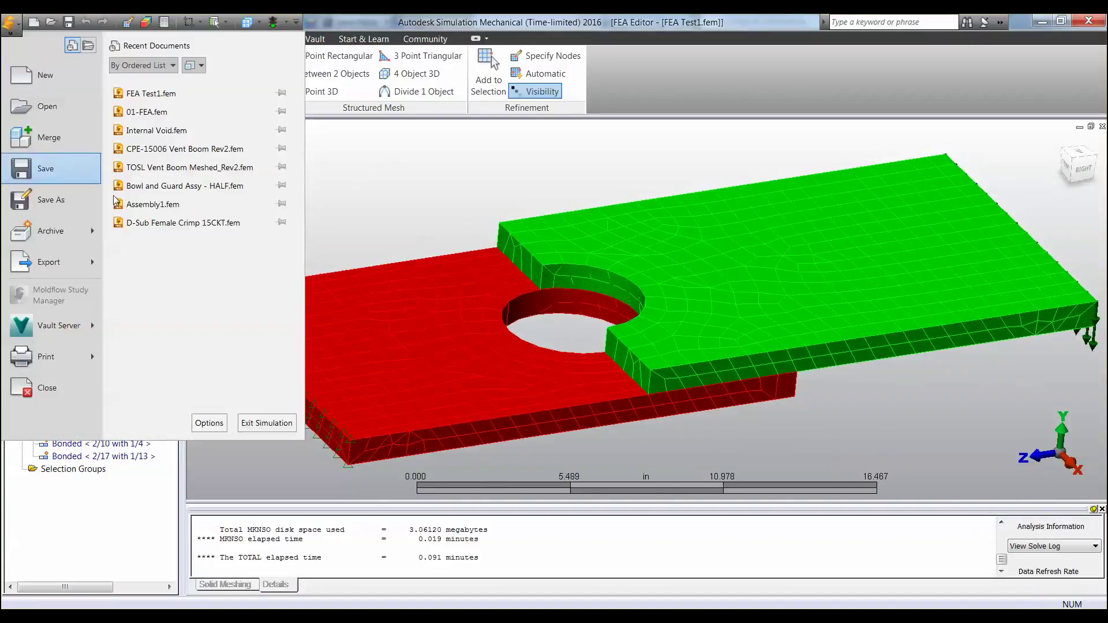
pyautogui.click(209, 422)
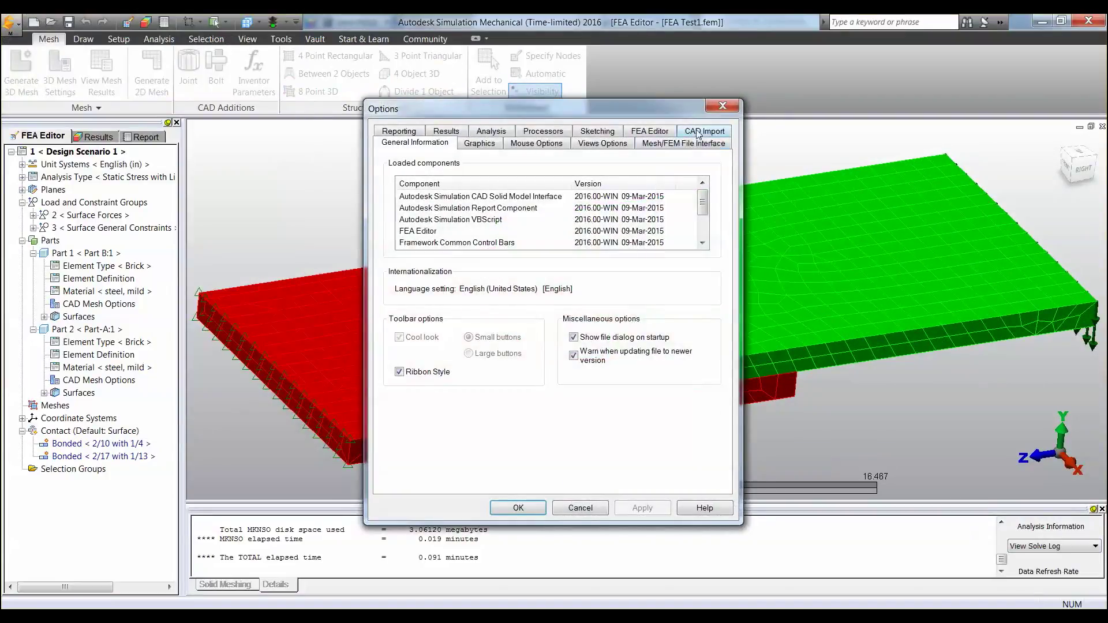
pyautogui.click(700, 134)
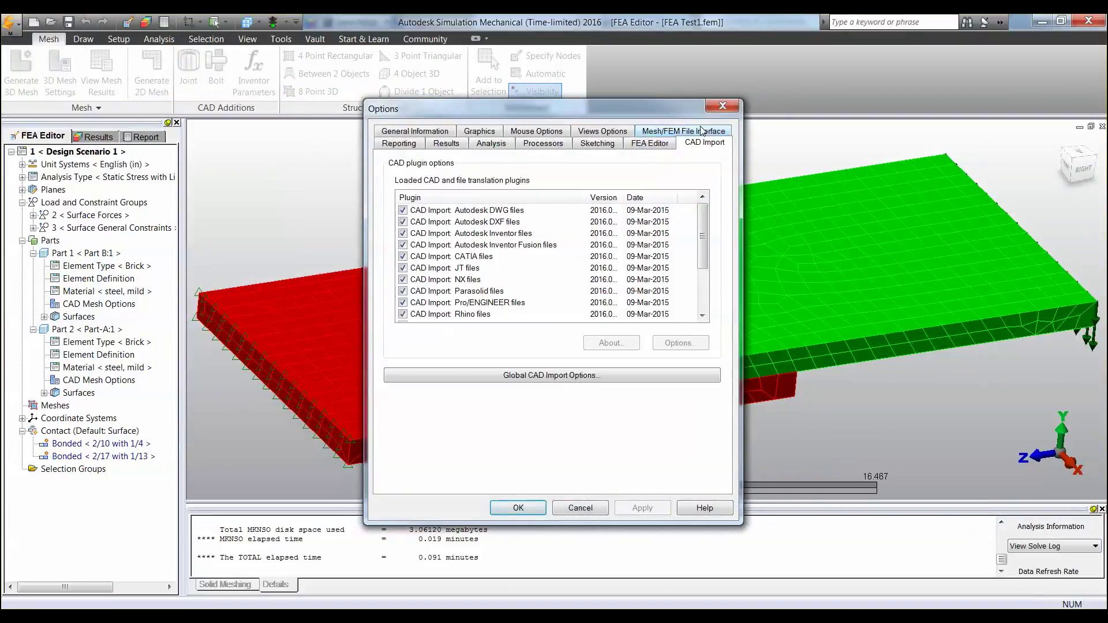
pyautogui.click(557, 376)
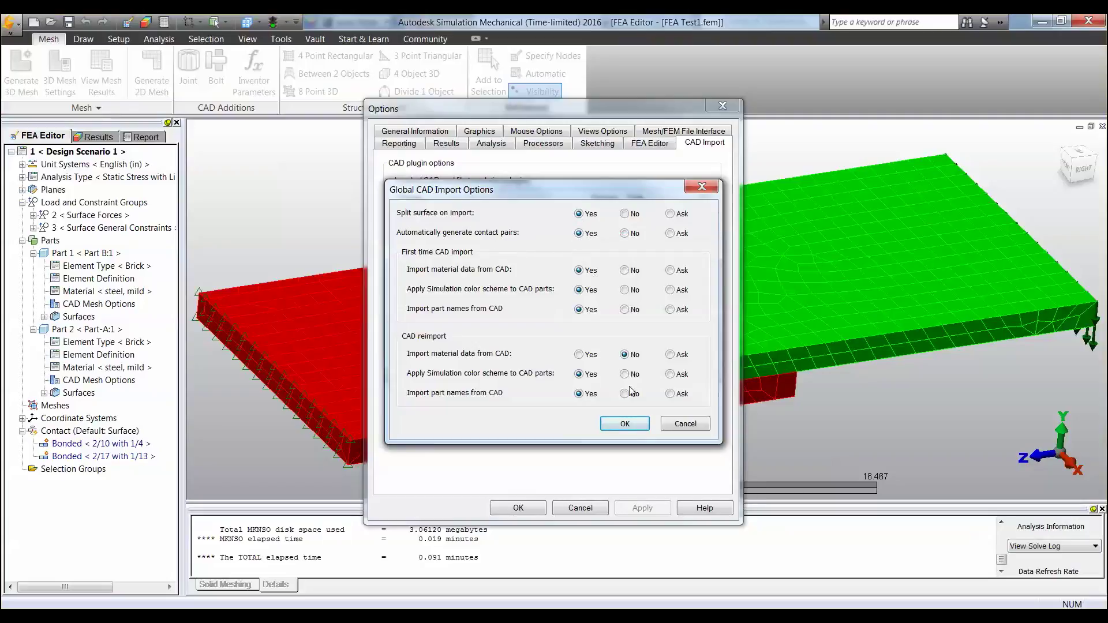
pyautogui.click(625, 424)
pyautogui.click(531, 508)
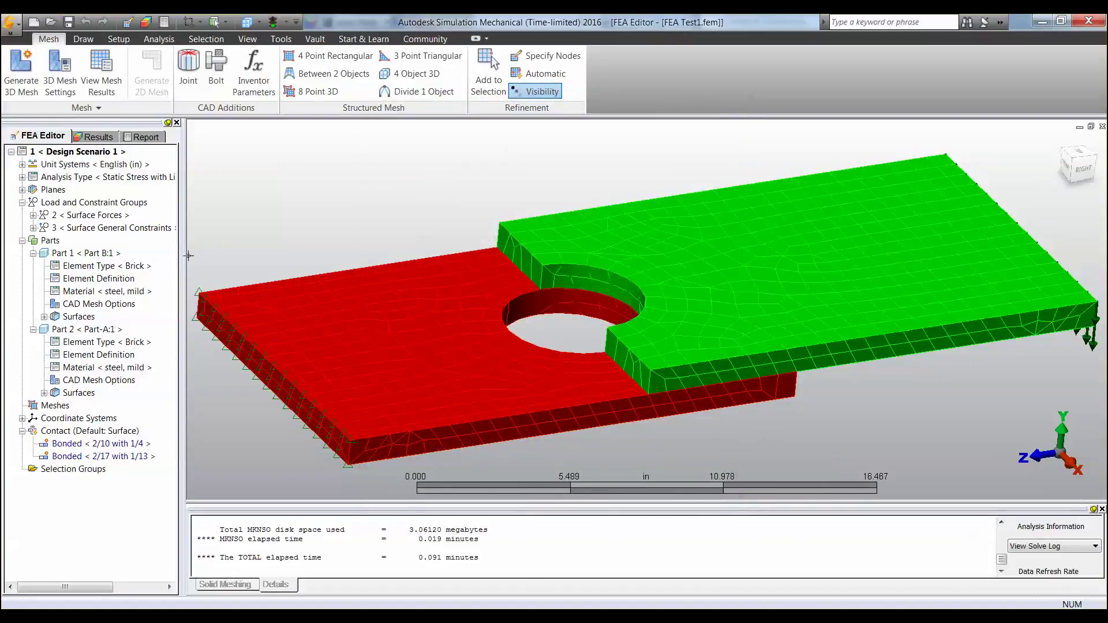
# - Hide Part B, switch to Inventor and launch the active FEA Test1 assembly in Simulation Mechanical
pyautogui.rightClick(99, 252)
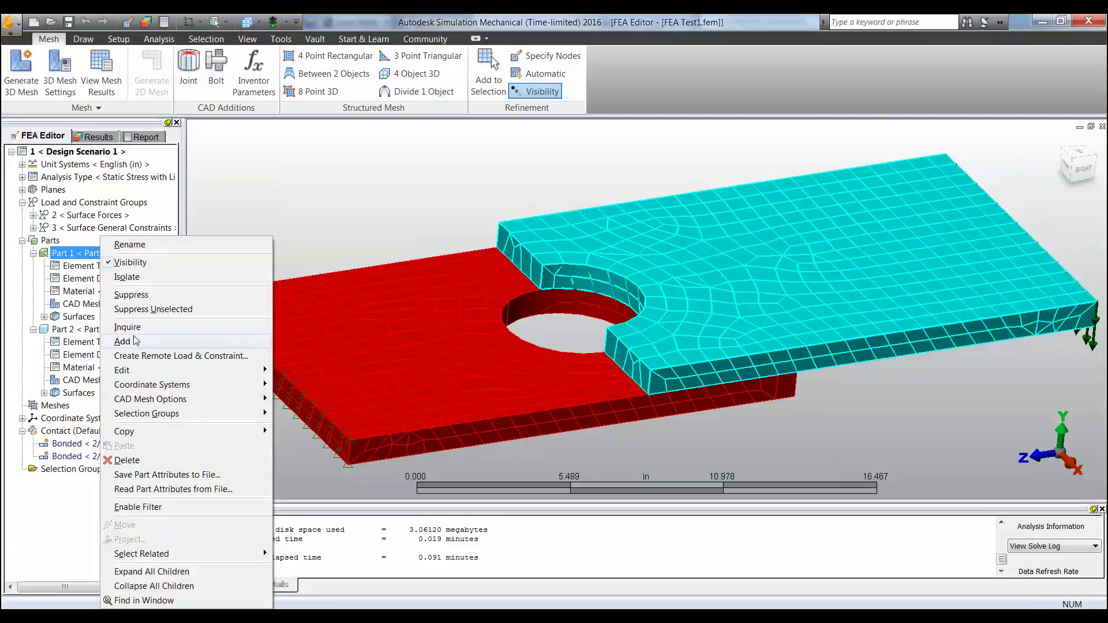
pyautogui.click(139, 263)
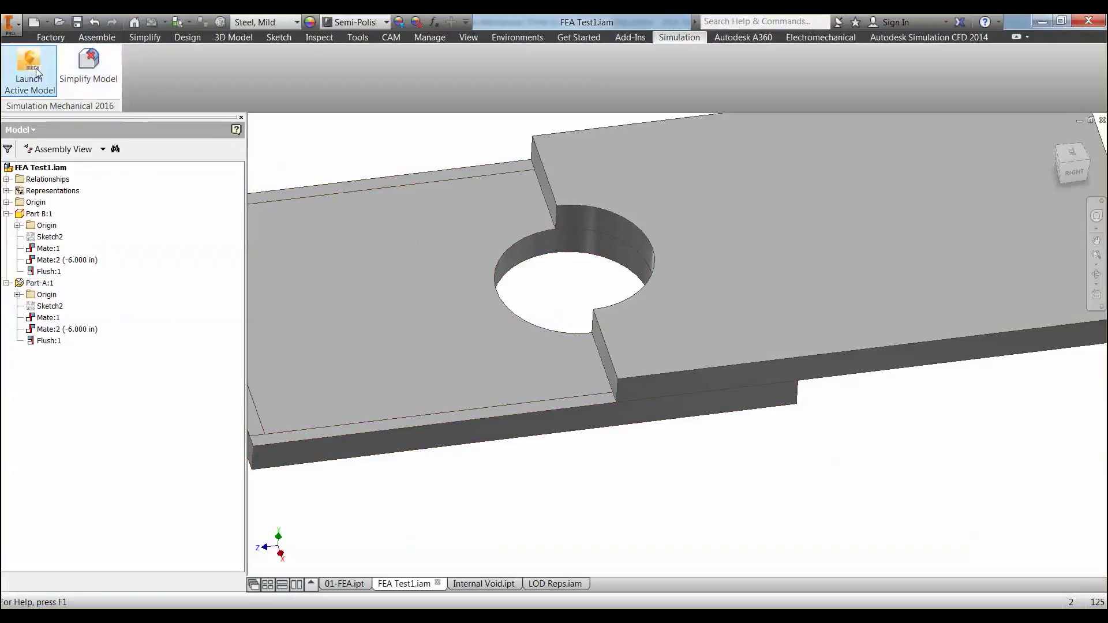
pyautogui.click(29, 68)
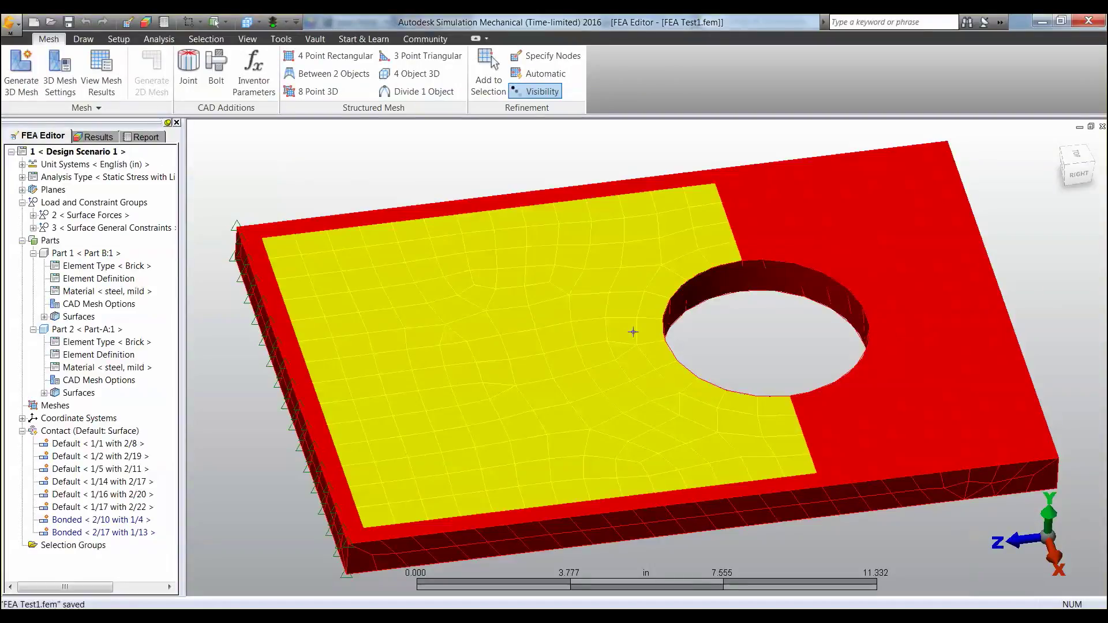
# - Inspect the split contact surfaces on Part-A's face and make Part B visible again
pyautogui.moveTo(633, 332); pyautogui.dragTo(583, 323, button='middle')
pyautogui.scroll(-3, 582, 319)
pyautogui.click(645, 336)
pyautogui.keyDown('shift'); pyautogui.moveTo(645, 336); pyautogui.dragTo(606, 257, button='middle'); pyautogui.keyUp('shift')
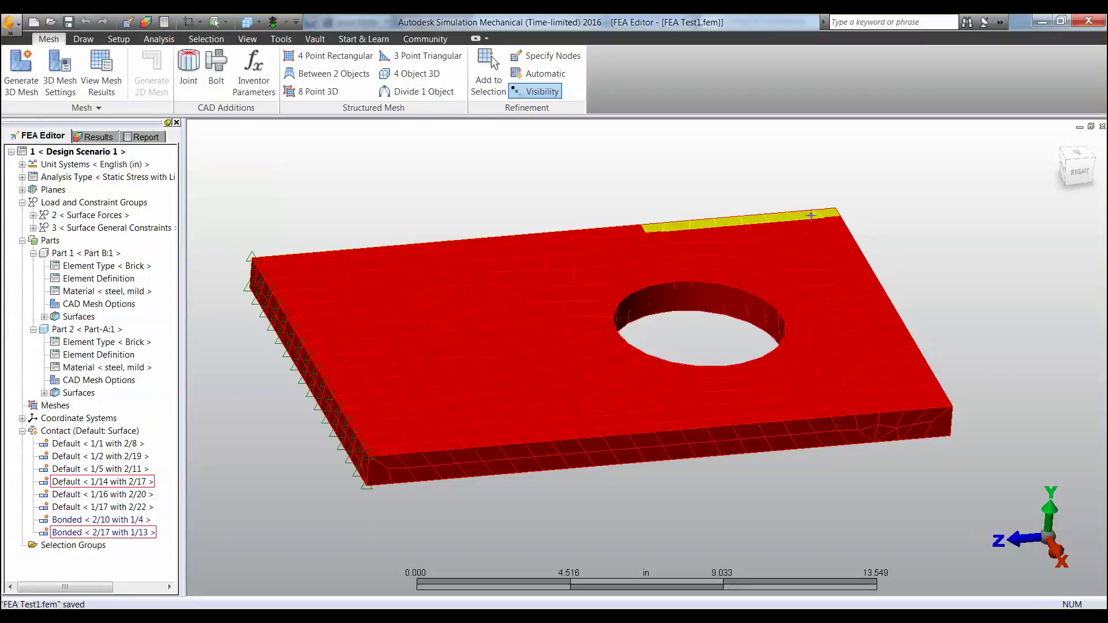
pyautogui.rightClick(58, 253)
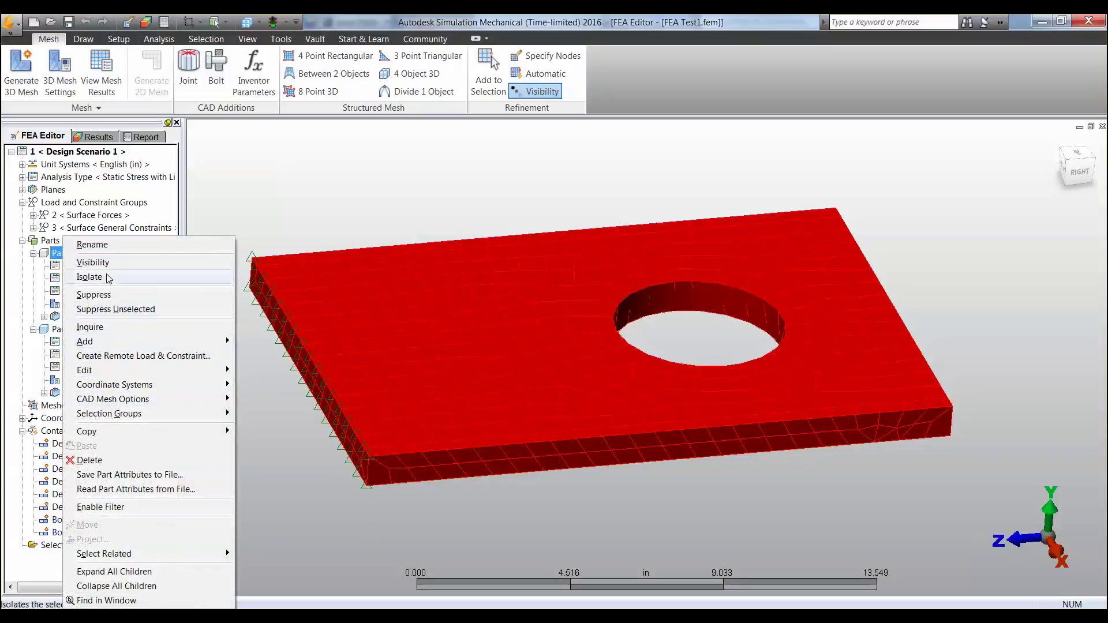
pyautogui.click(95, 262)
# - Go through the Default and Bonded contact pairs to examine which plate surfaces each one covers
pyautogui.click(97, 443)
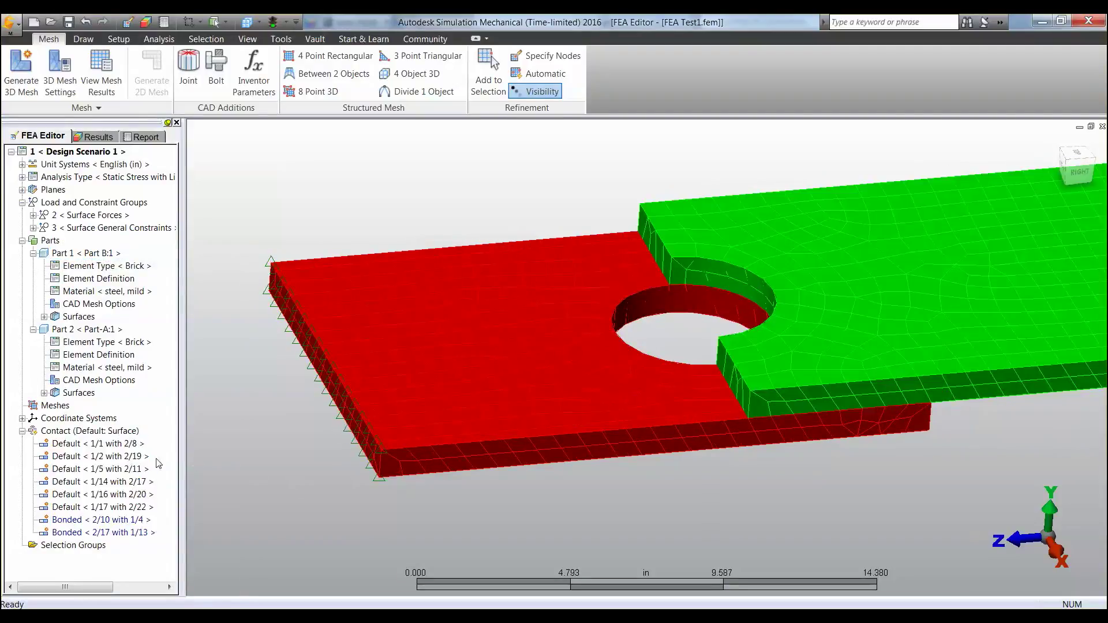
pyautogui.click(99, 456)
pyautogui.click(99, 469)
pyautogui.click(99, 481)
pyautogui.click(99, 494)
pyautogui.click(99, 506)
pyautogui.click(100, 519)
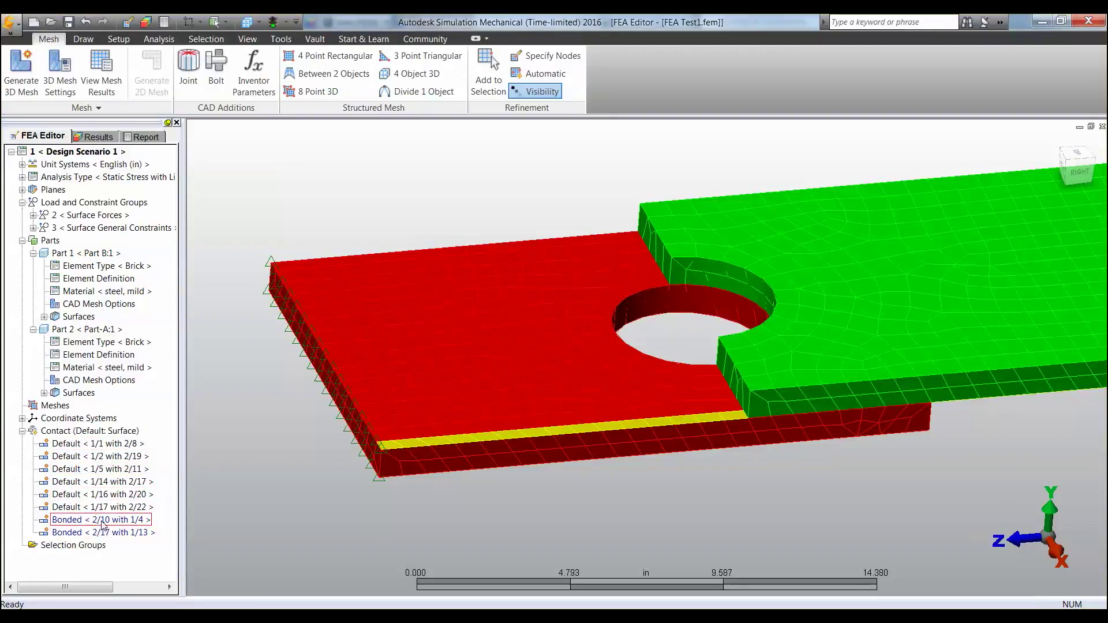
pyautogui.click(102, 506)
pyautogui.click(101, 481)
pyautogui.click(102, 468)
pyautogui.click(102, 456)
pyautogui.click(102, 443)
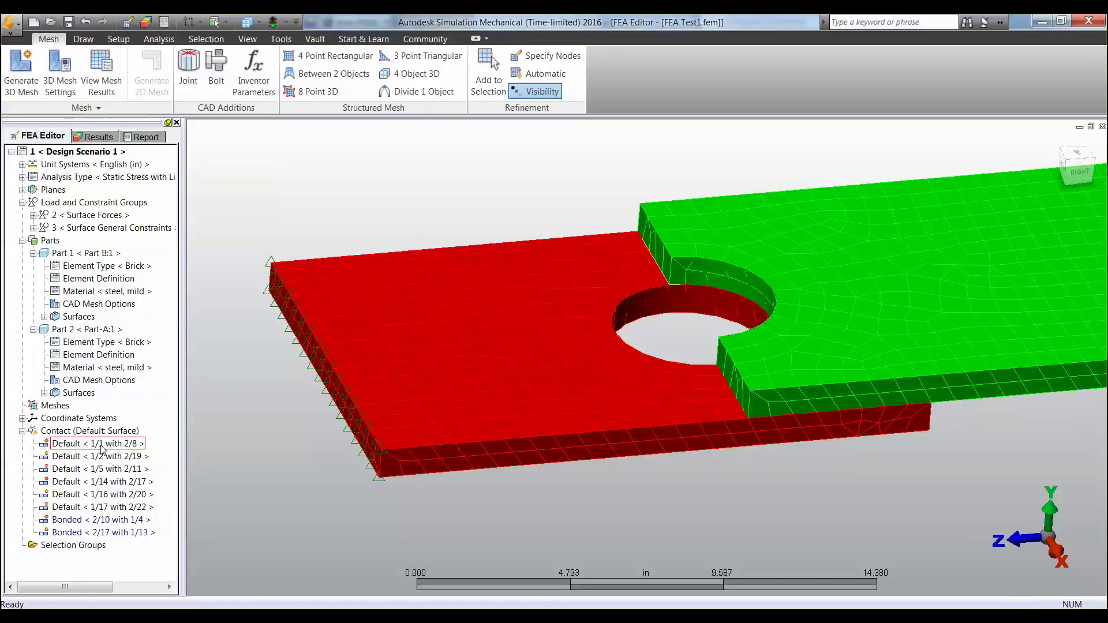
pyautogui.click(103, 457)
pyautogui.click(111, 445)
pyautogui.moveTo(421, 196); pyautogui.dragTo(407, 220, button='middle')
pyautogui.scroll(-1, 407, 220)
pyautogui.scroll(-1, 407, 221)
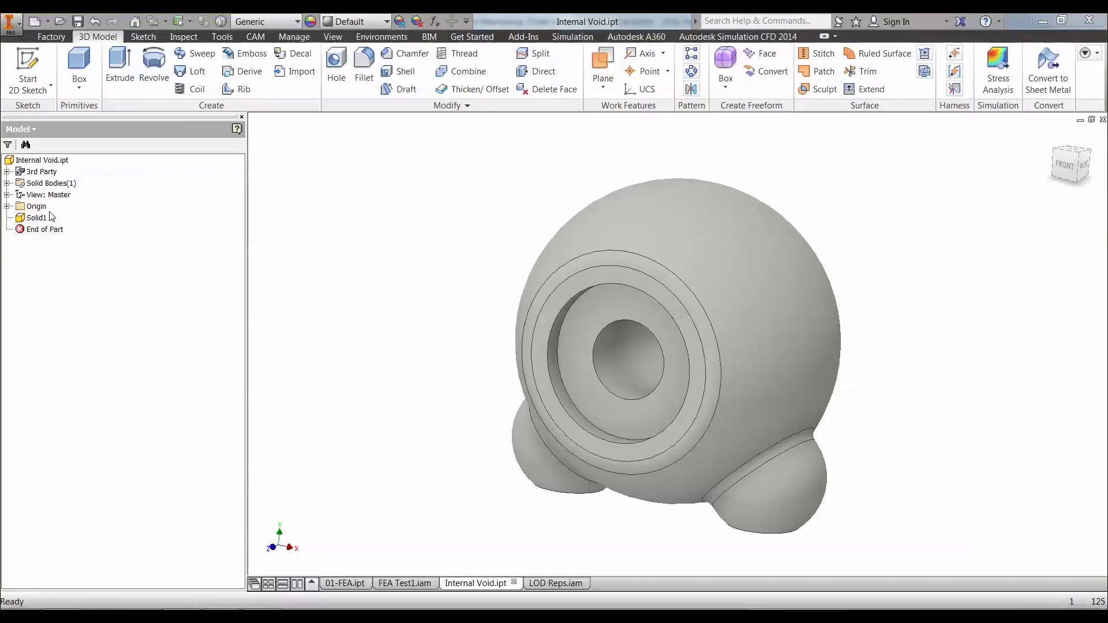
# - Launch the Internal Void part in Simulation Mechanical with the Static Stress with Linear Material Models analysis type
pyautogui.moveTo(463, 317)
pyautogui.keyDown('shift'); pyautogui.mouseDown(button='middle')
pyautogui.moveTo(768, 246)
pyautogui.moveTo(648, 252)
pyautogui.moveTo(485, 309)
pyautogui.moveTo(428, 306)
pyautogui.moveTo(340, 258)
pyautogui.moveTo(473, 321)
pyautogui.mouseUp(button='middle'); pyautogui.keyUp('shift')
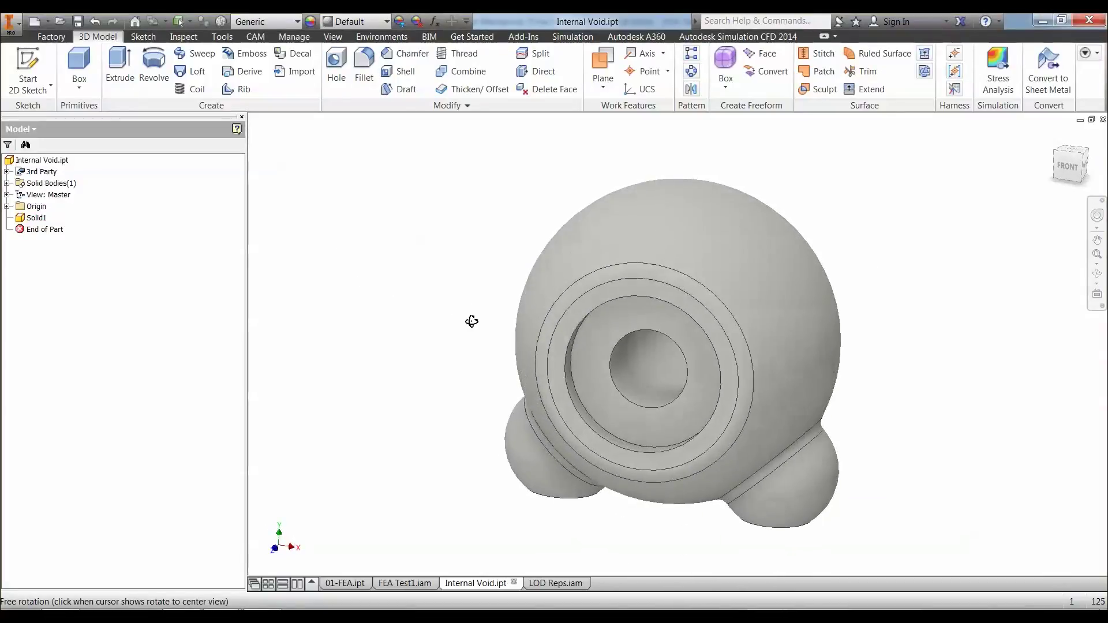
pyautogui.click(394, 38)
pyautogui.click(572, 37)
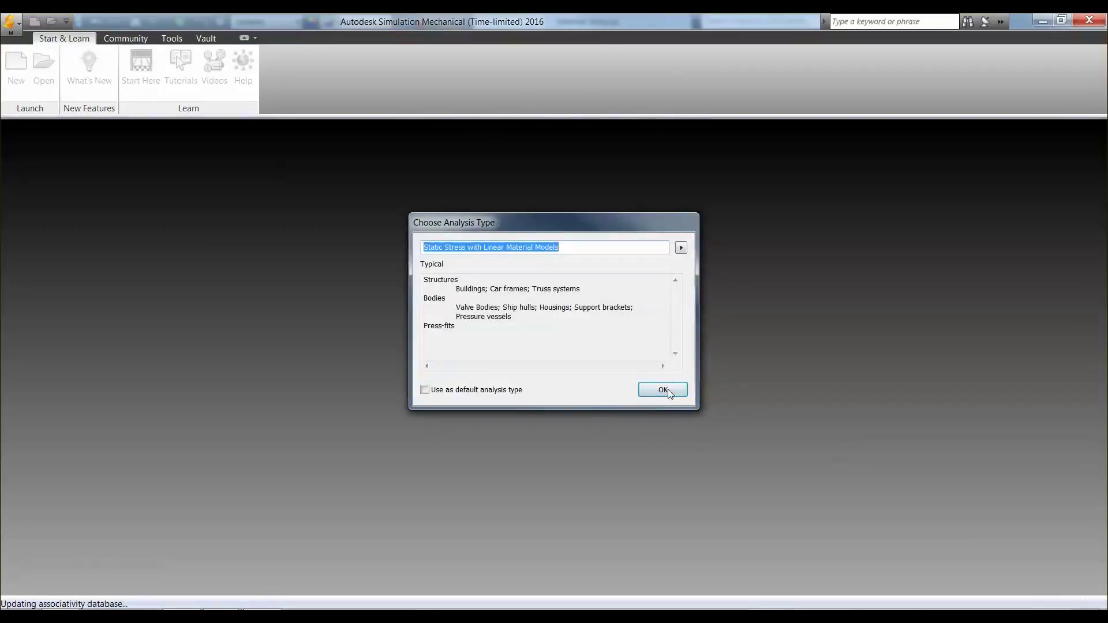
pyautogui.click(664, 390)
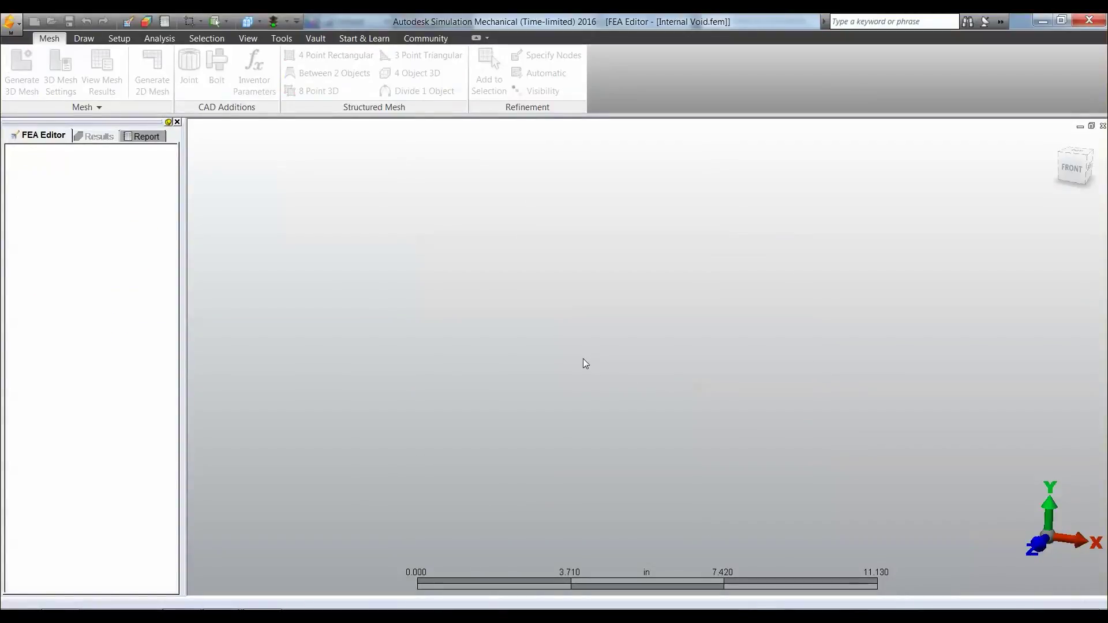
pyautogui.moveTo(608, 390)
pyautogui.mouseDown(button='middle')
pyautogui.moveTo(636, 373)
pyautogui.moveTo(590, 375)
pyautogui.moveTo(609, 367)
pyautogui.moveTo(635, 450)
pyautogui.moveTo(619, 416)
pyautogui.moveTo(575, 385)
pyautogui.moveTo(453, 435)
pyautogui.moveTo(365, 387)
pyautogui.moveTo(316, 450)
pyautogui.mouseUp(button='middle')
# - Switch back to Inventor and show the Internal Void part in the Wireframe visual style to inspect its internal geometry
pyautogui.click(261, 616)
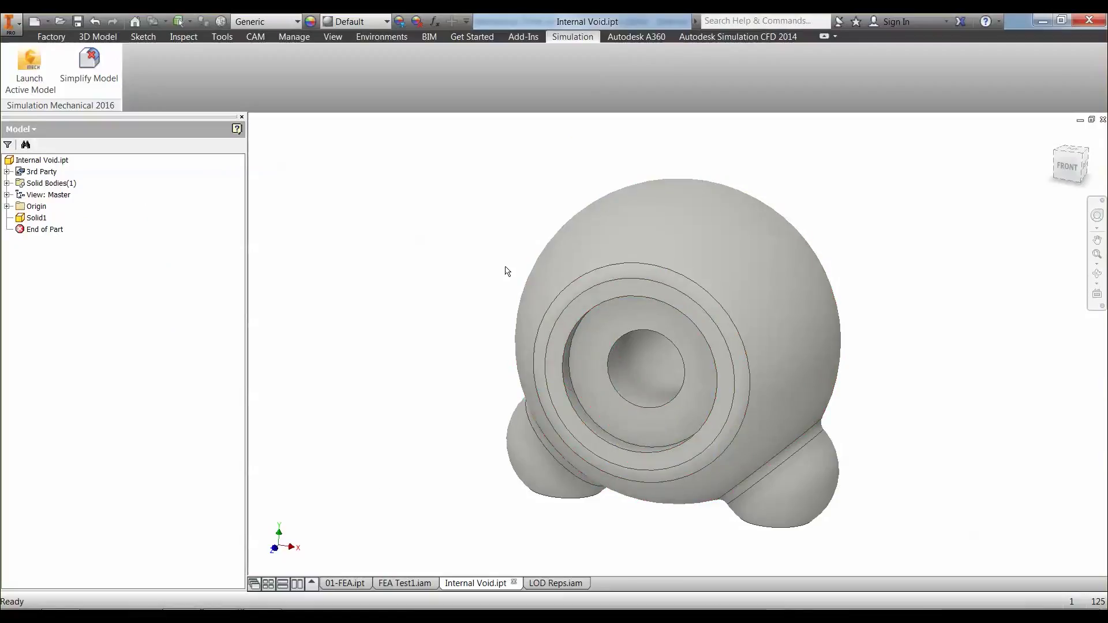
pyautogui.keyDown('shift'); pyautogui.moveTo(577, 346); pyautogui.dragTo(502, 345, button='middle'); pyautogui.keyUp('shift')
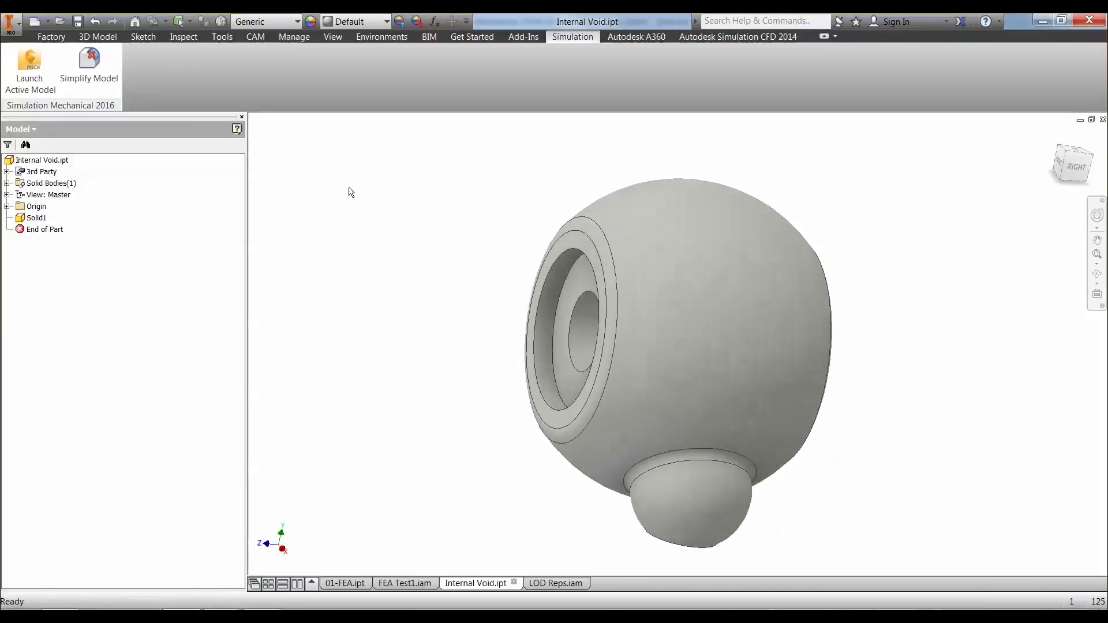
pyautogui.click(337, 36)
pyautogui.click(163, 68)
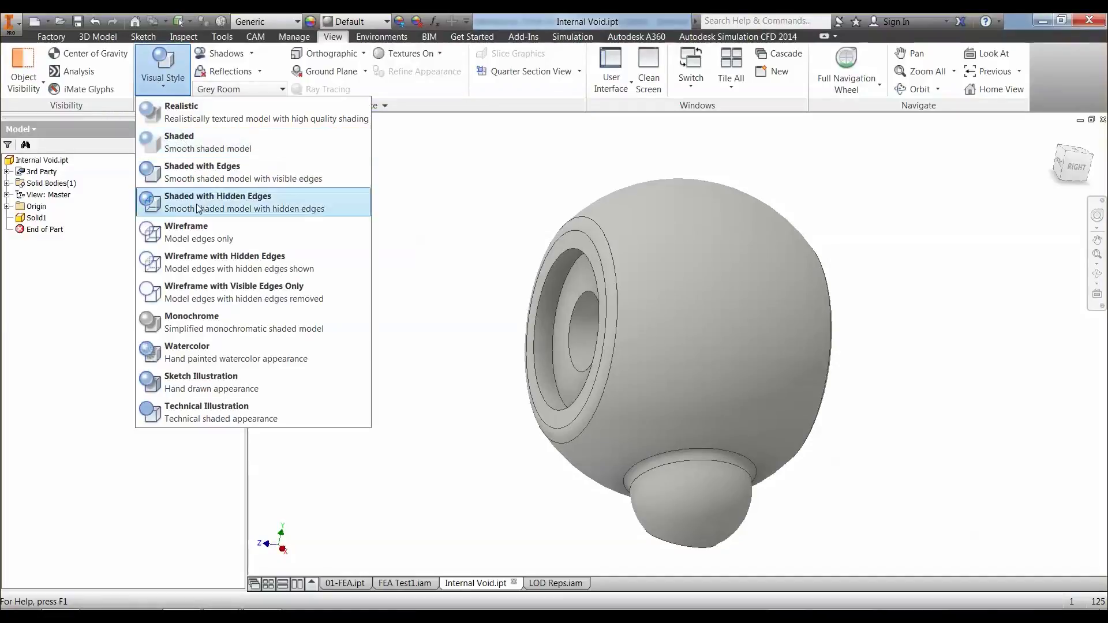
pyautogui.click(208, 241)
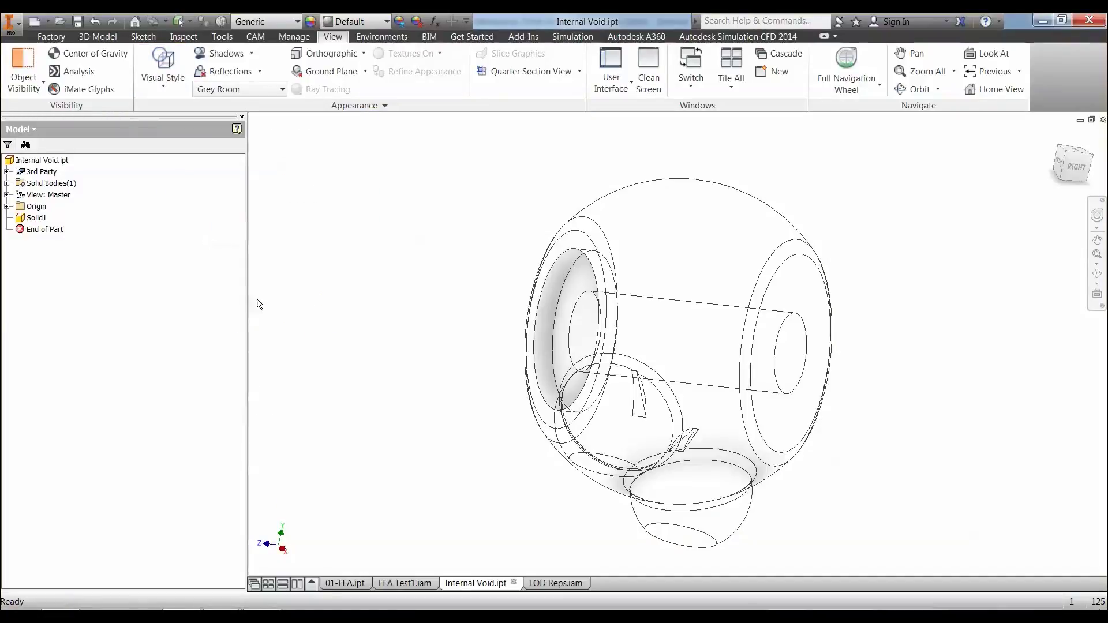
pyautogui.keyDown('shift'); pyautogui.moveTo(676, 372); pyautogui.dragTo(819, 375, button='middle'); pyautogui.keyUp('shift')
pyautogui.moveTo(817, 380); pyautogui.dragTo(837, 369)
pyautogui.press('Escape')
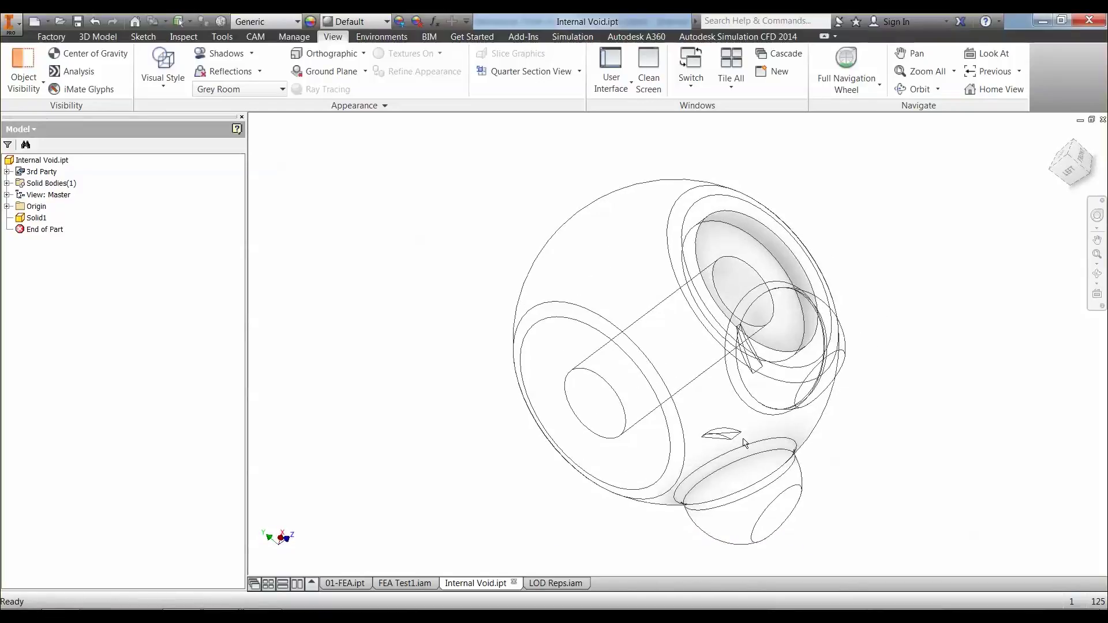
# - Delete the faces of the first enclosed void near the lower sphere junction, using Delete Face with the Heal option
pyautogui.scroll(10, 725, 438)
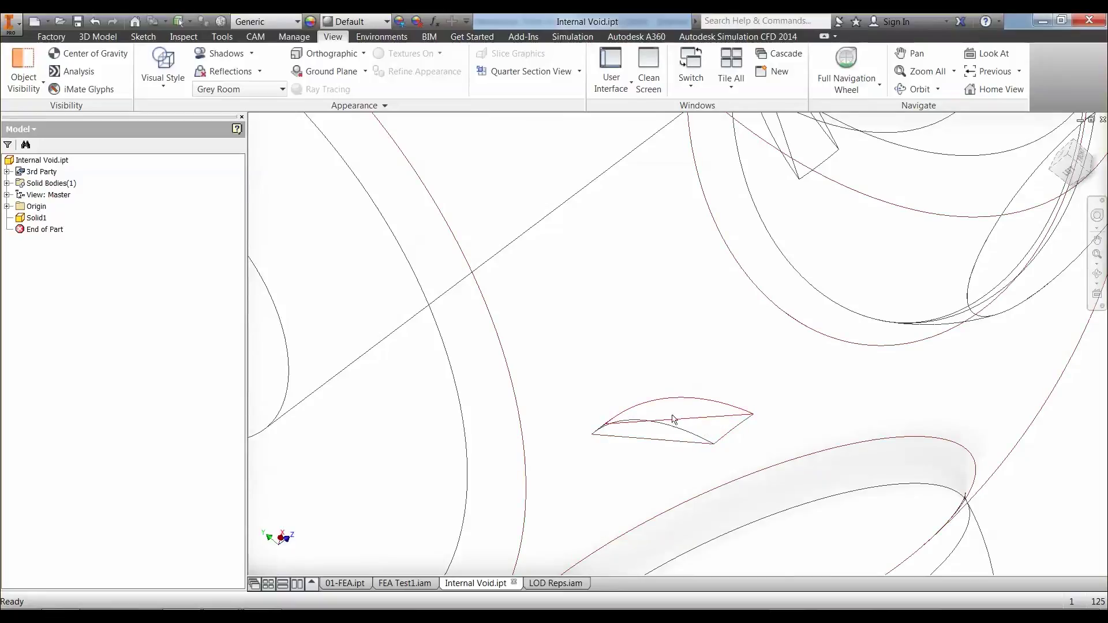
pyautogui.scroll(-3, 707, 410)
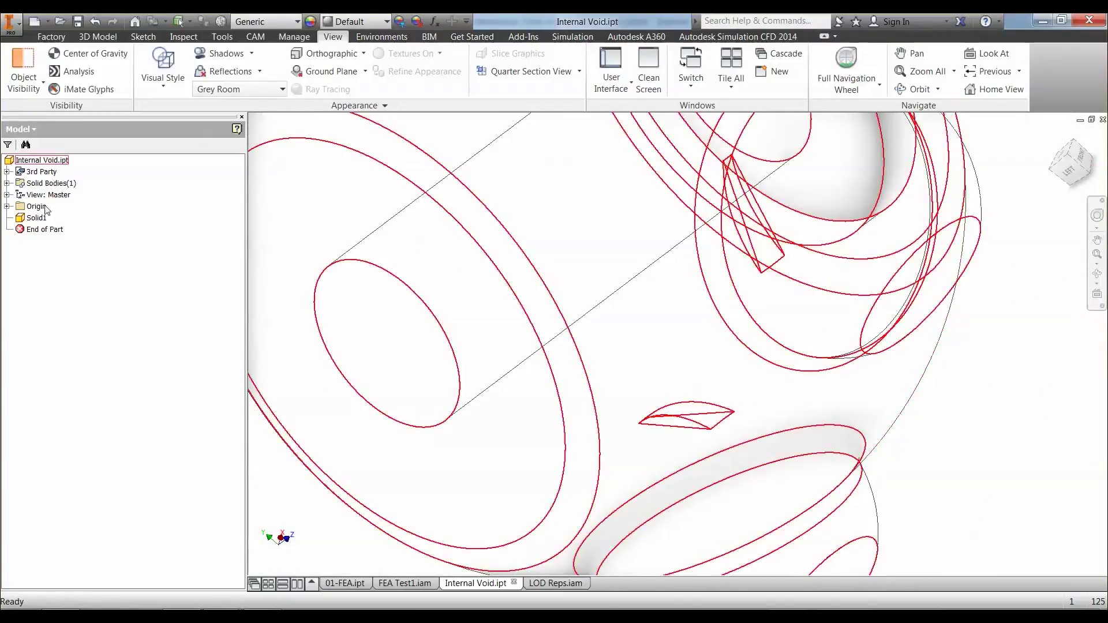
pyautogui.press('Home')
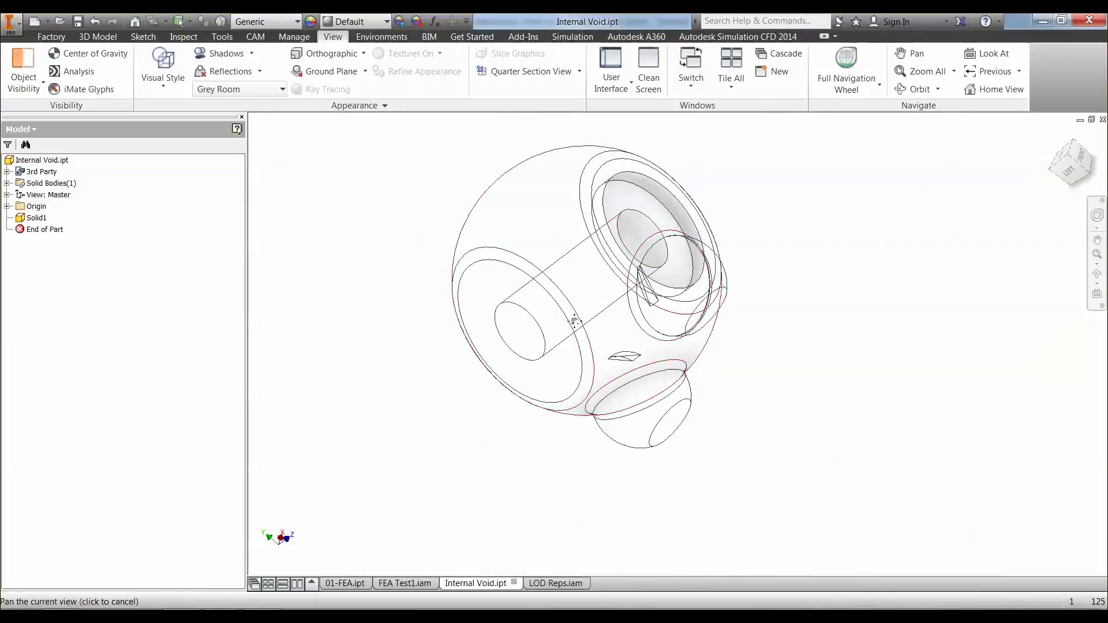
pyautogui.click(94, 37)
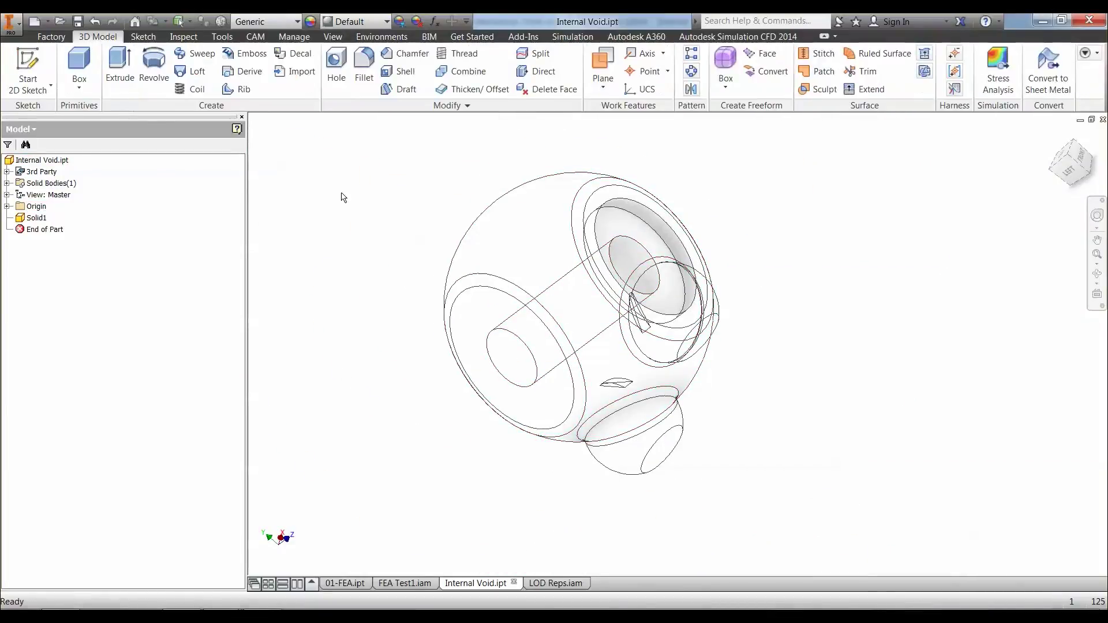
pyautogui.click(542, 93)
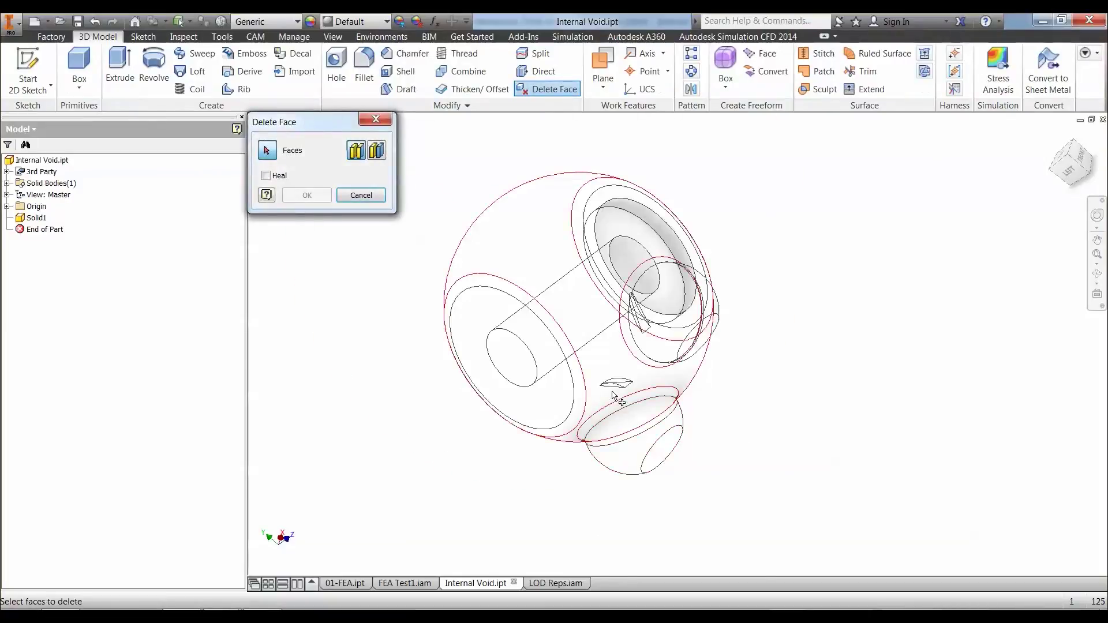
pyautogui.scroll(5, 618, 385)
pyautogui.click(661, 343)
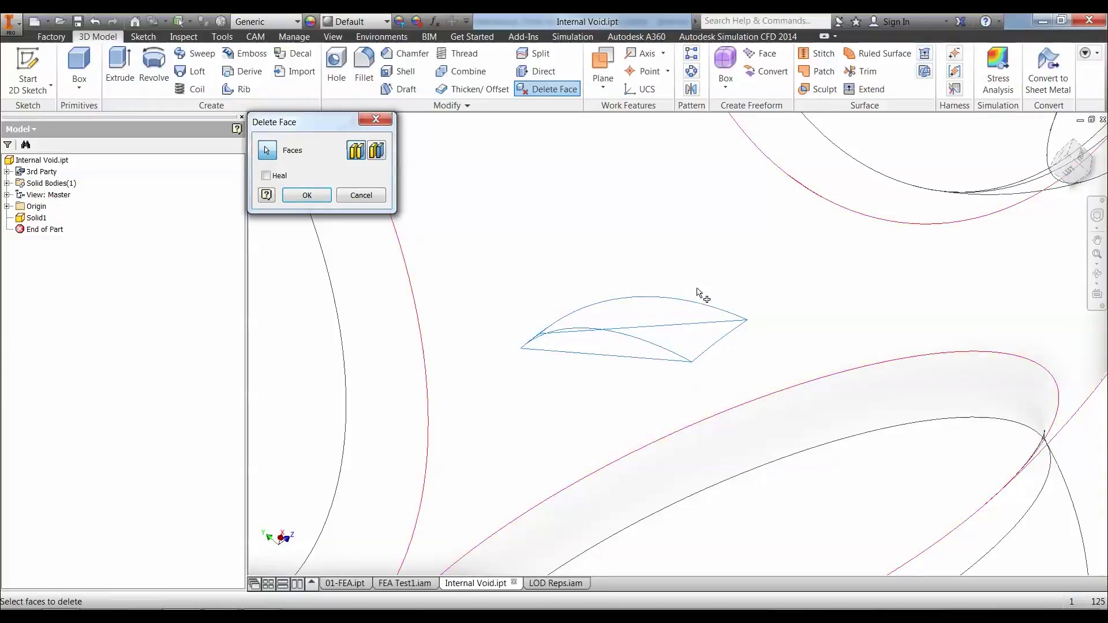
pyautogui.click(267, 176)
pyautogui.click(306, 195)
# - Find the second small enclosed void inside the sphere and delete its faces with the Heal option
pyautogui.scroll(-5, 686, 335)
pyautogui.scroll(6, 804, 375)
pyautogui.keyDown('shift'); pyautogui.moveTo(834, 336); pyautogui.dragTo(811, 340, button='middle'); pyautogui.keyUp('shift')
pyautogui.scroll(3, 586, 400)
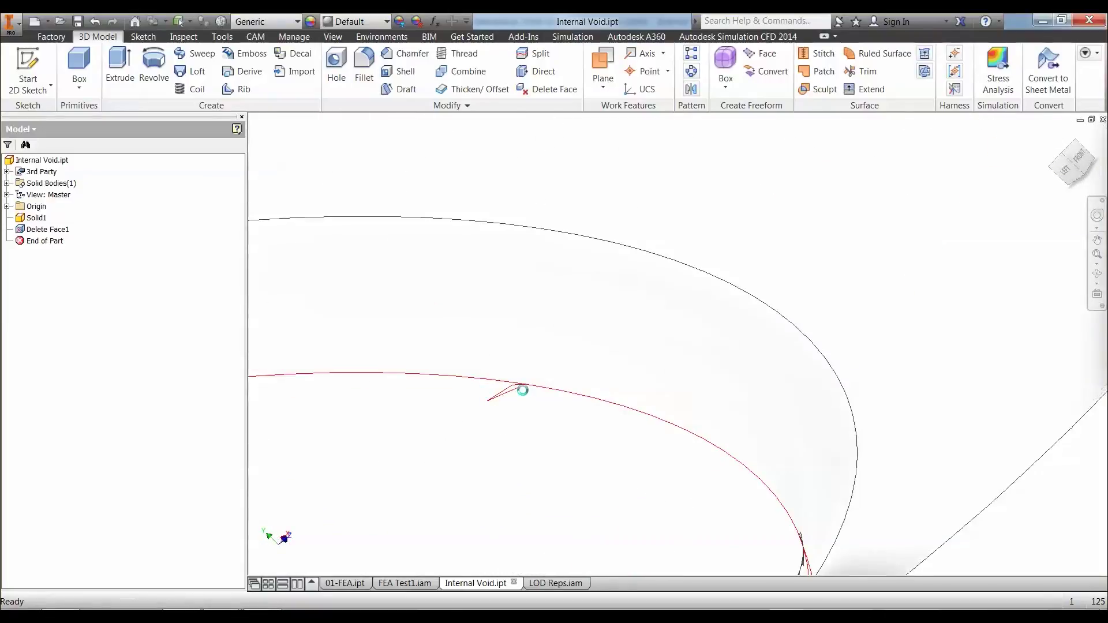
pyautogui.scroll(2, 522, 390)
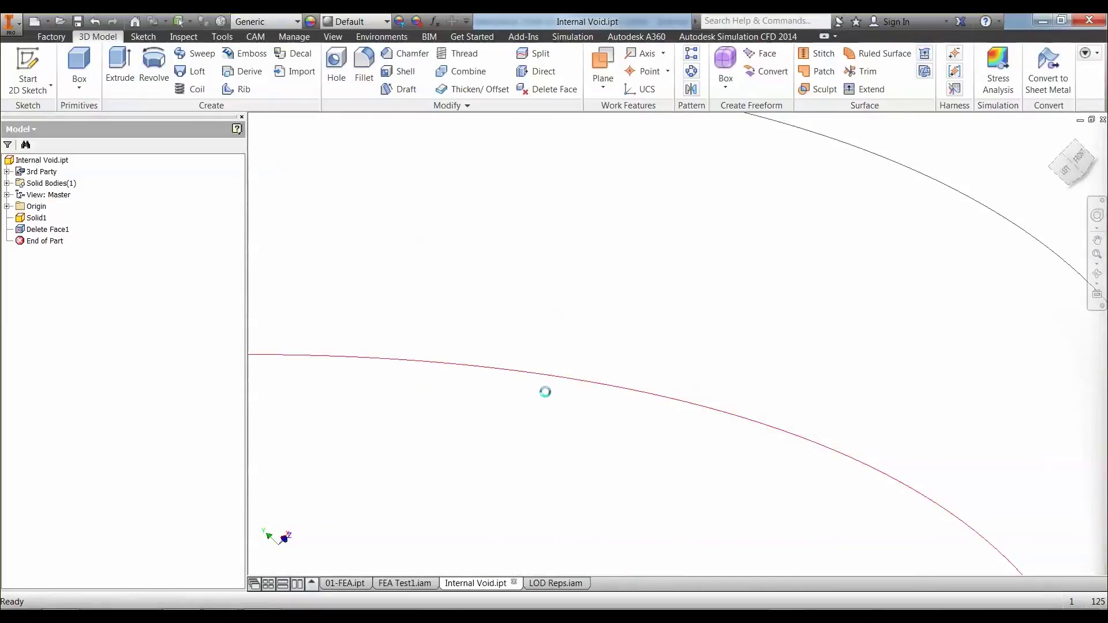
pyautogui.scroll(3, 549, 397)
pyautogui.scroll(-7, 610, 378)
pyautogui.moveTo(691, 363); pyautogui.dragTo(587, 369, button='middle')
pyautogui.scroll(-6, 693, 361)
pyautogui.scroll(5, 587, 370)
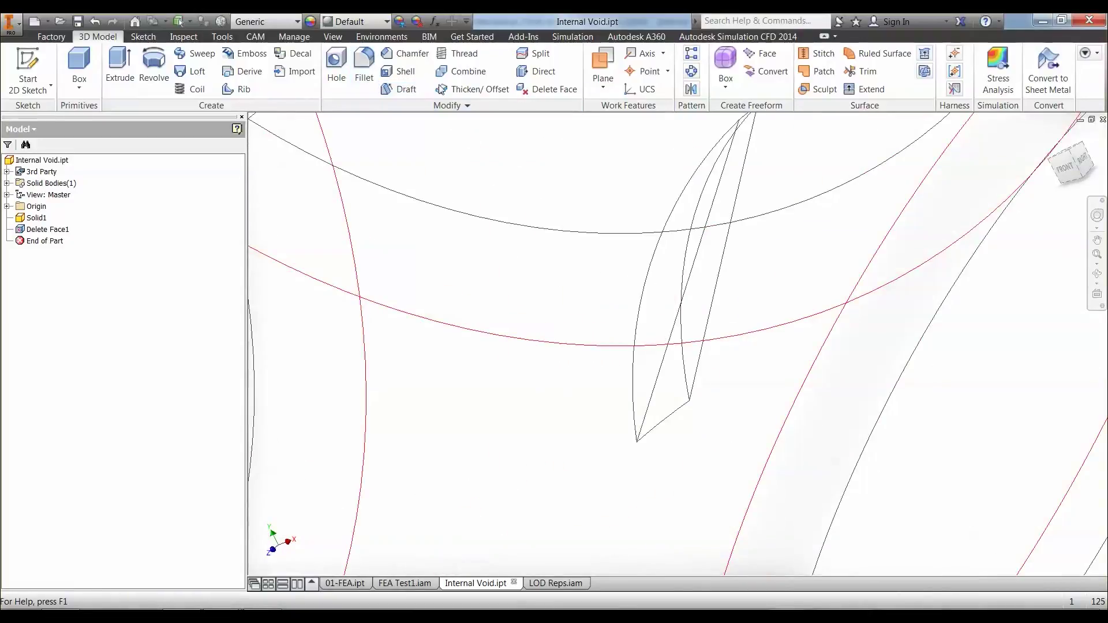
pyautogui.click(548, 89)
pyautogui.click(666, 382)
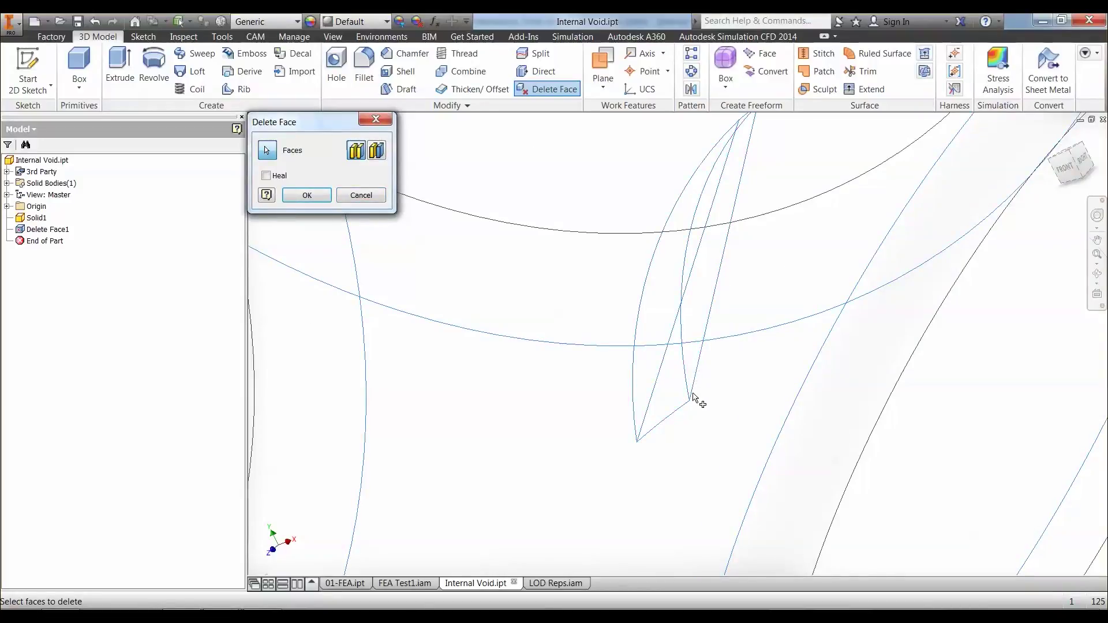
pyautogui.scroll(-5, 692, 395)
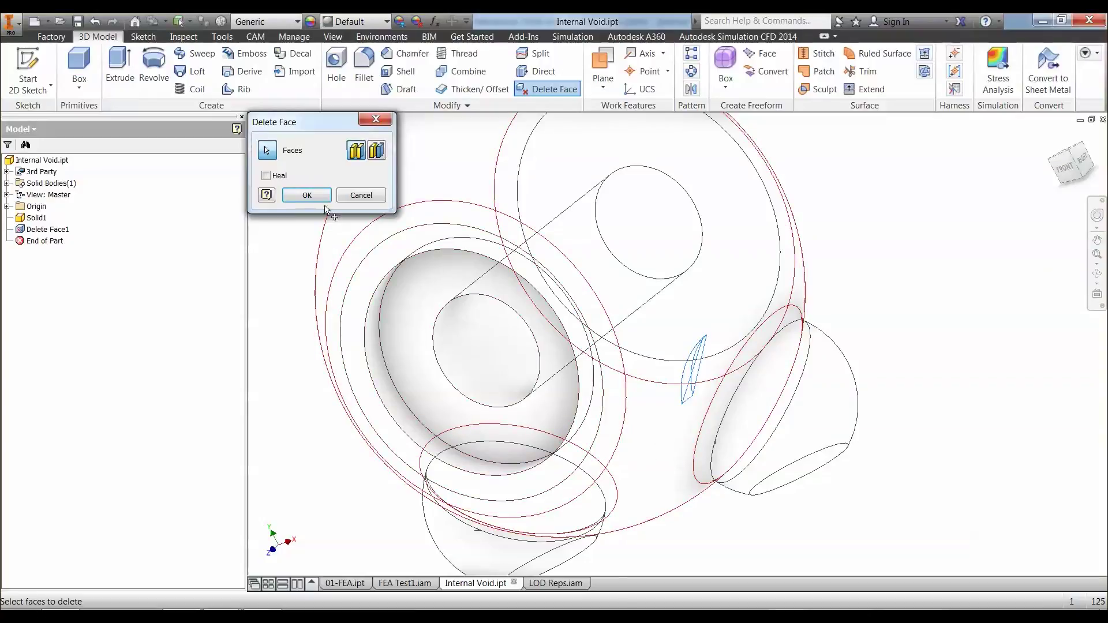
pyautogui.click(272, 175)
pyautogui.click(304, 194)
# - Display the part in the Shaded with Edges visual style and view its front recess and both small spheres
pyautogui.moveTo(739, 388)
pyautogui.keyDown('shift'); pyautogui.mouseDown(button='middle')
pyautogui.moveTo(858, 366)
pyautogui.moveTo(749, 364)
pyautogui.moveTo(710, 383)
pyautogui.moveTo(437, 267)
pyautogui.mouseUp(button='middle'); pyautogui.keyUp('shift')
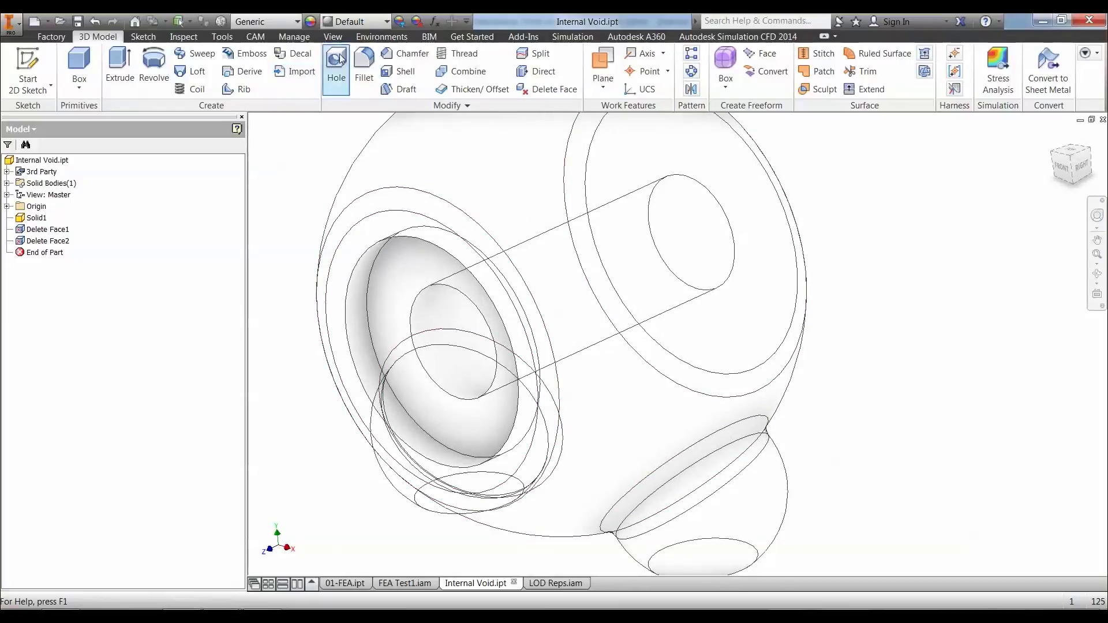
pyautogui.click(333, 38)
pyautogui.click(165, 66)
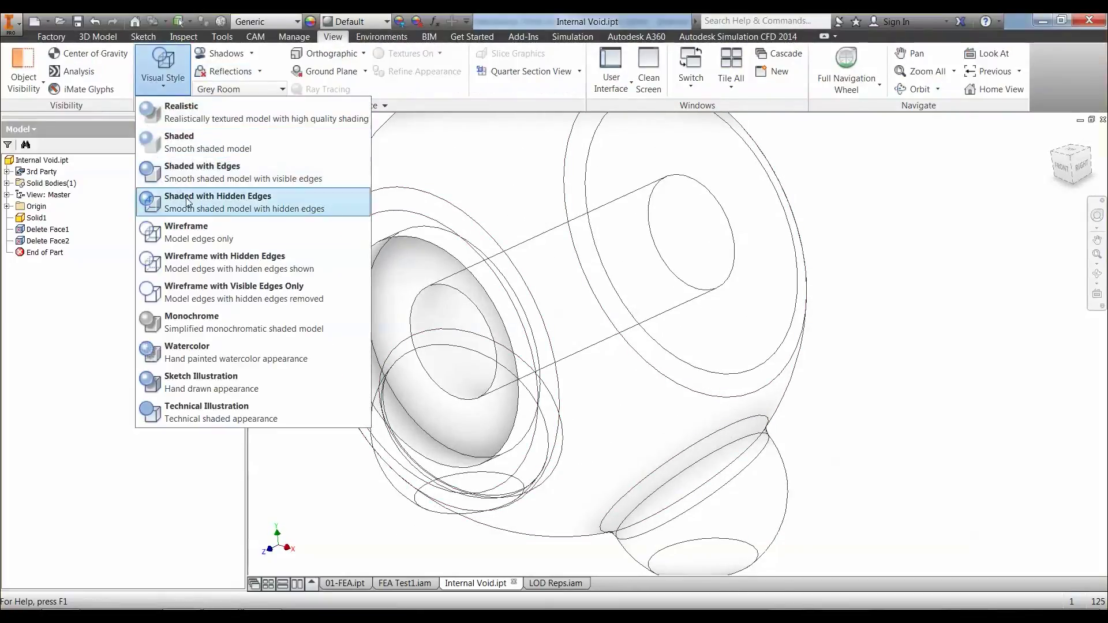
pyautogui.click(195, 181)
pyautogui.keyDown('shift'); pyautogui.moveTo(717, 322); pyautogui.dragTo(803, 329, button='middle'); pyautogui.keyUp('shift')
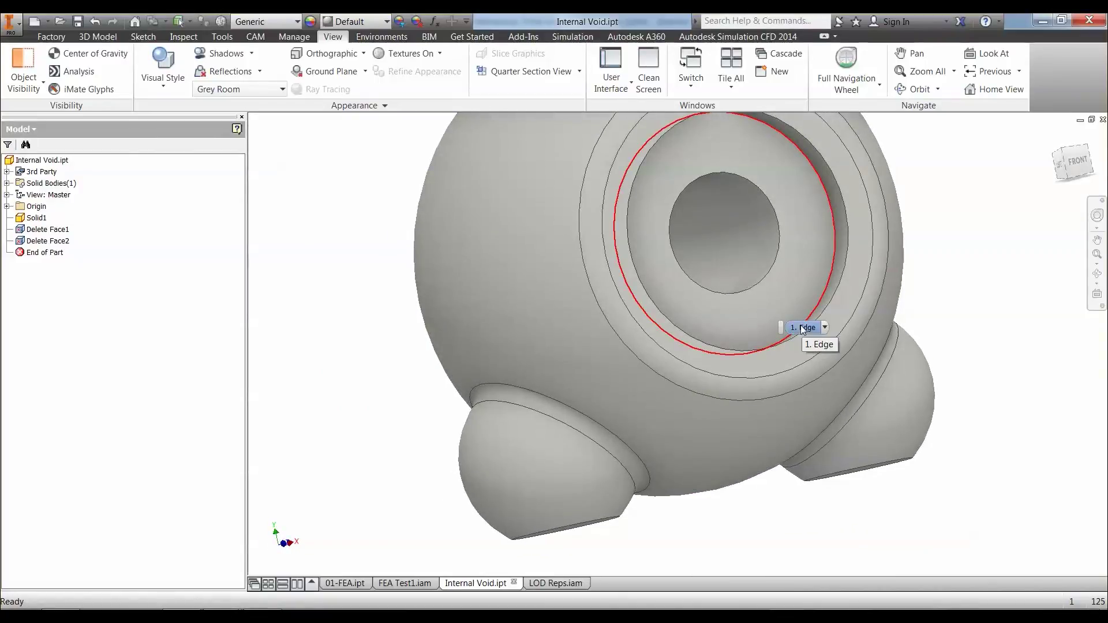
pyautogui.keyDown('shift'); pyautogui.moveTo(802, 329); pyautogui.dragTo(752, 424, button='middle'); pyautogui.keyUp('shift')
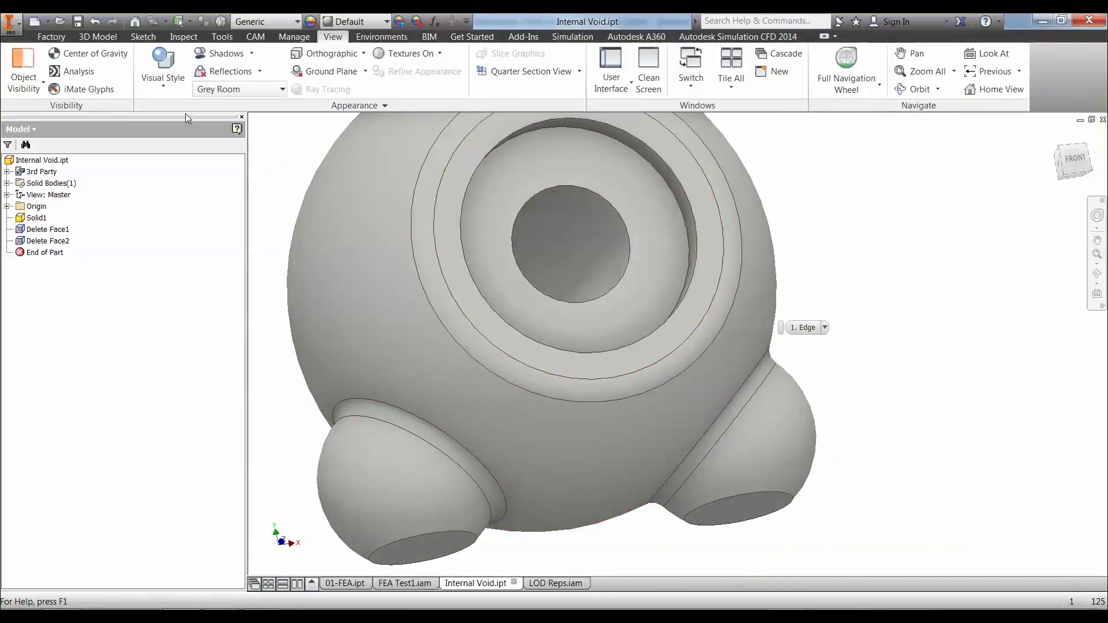
# - Delete the fillet faces where the two small spheres meet the main sphere, using Delete Face
pyautogui.click(99, 38)
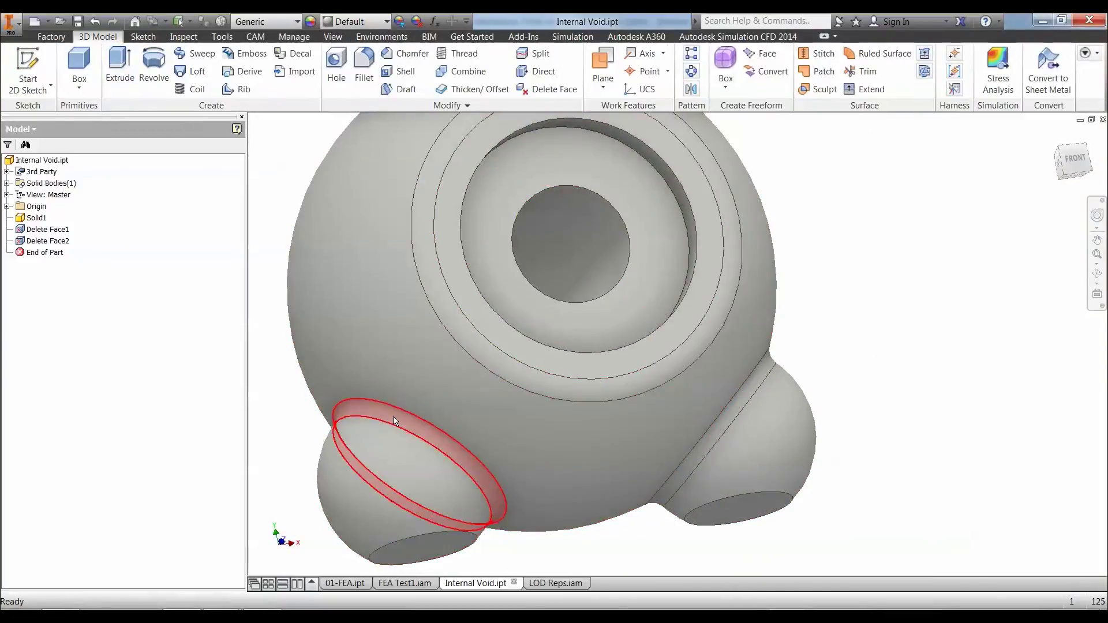
pyautogui.click(521, 161)
pyautogui.click(551, 89)
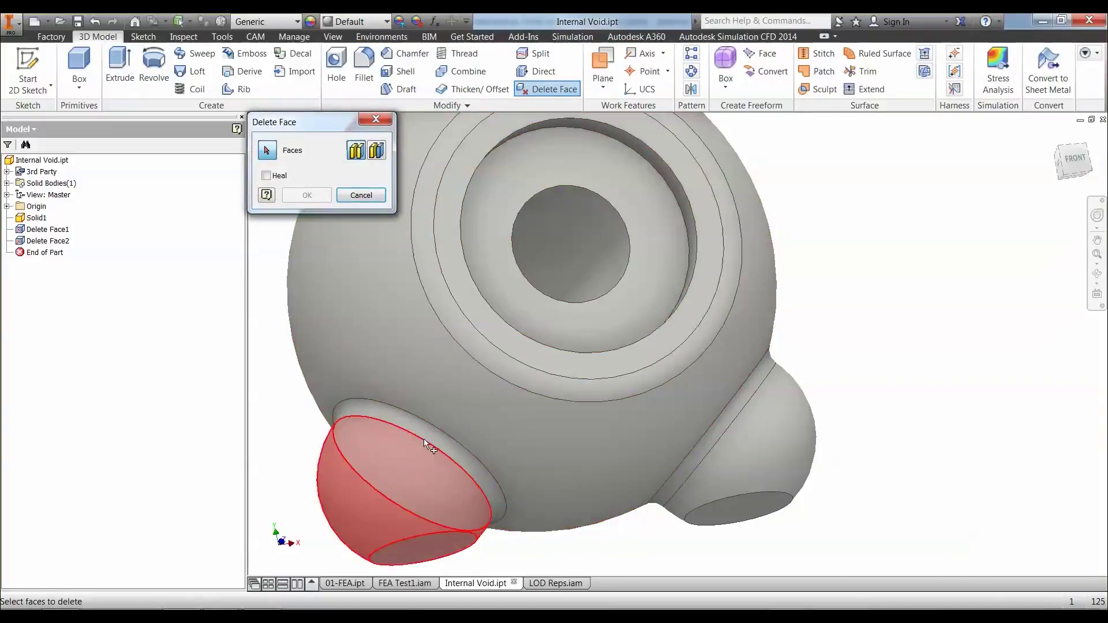
pyautogui.click(426, 439)
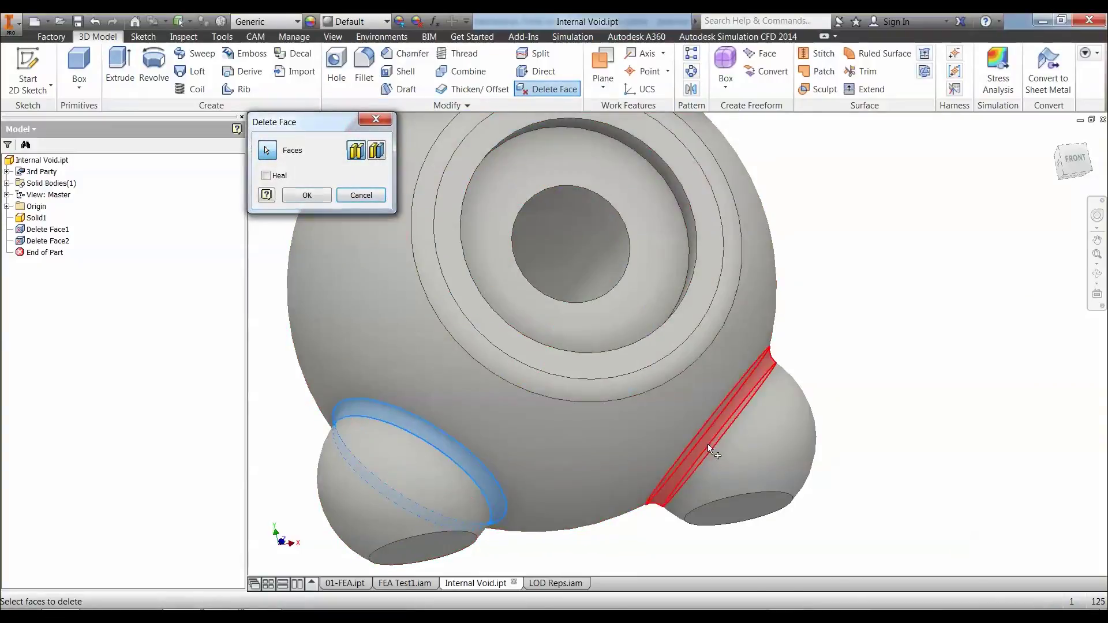
pyautogui.click(708, 445)
pyautogui.click(307, 195)
# - Delete the side and bottom faces of the circular recess around the central hole with Delete Face
pyautogui.moveTo(550, 349); pyautogui.dragTo(628, 370, button='middle')
pyautogui.click(638, 328)
pyautogui.click(617, 326)
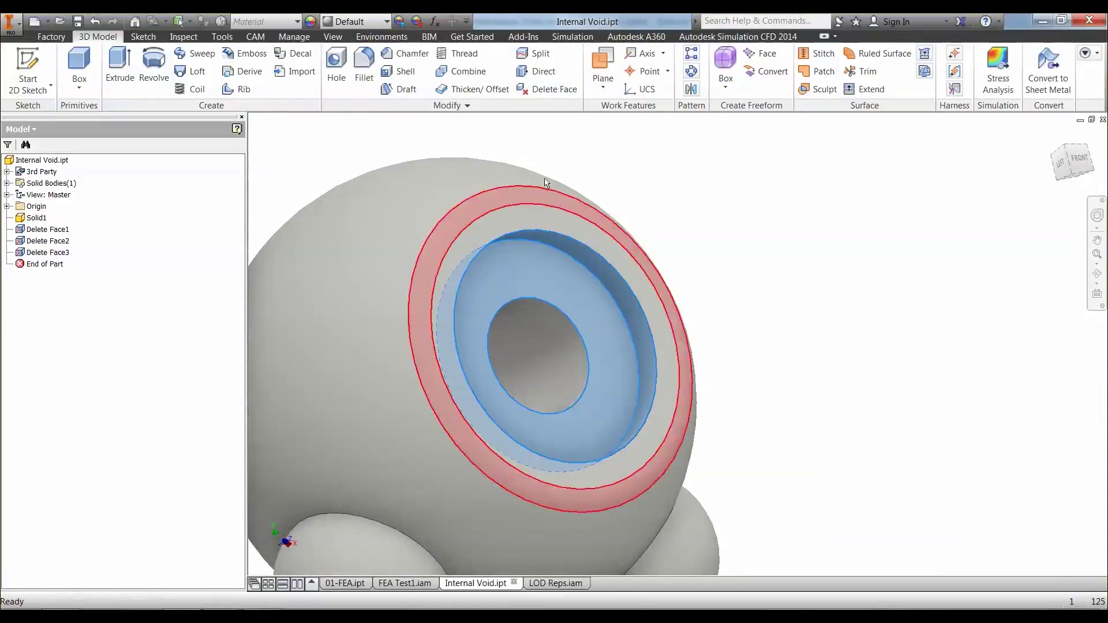
pyautogui.click(553, 89)
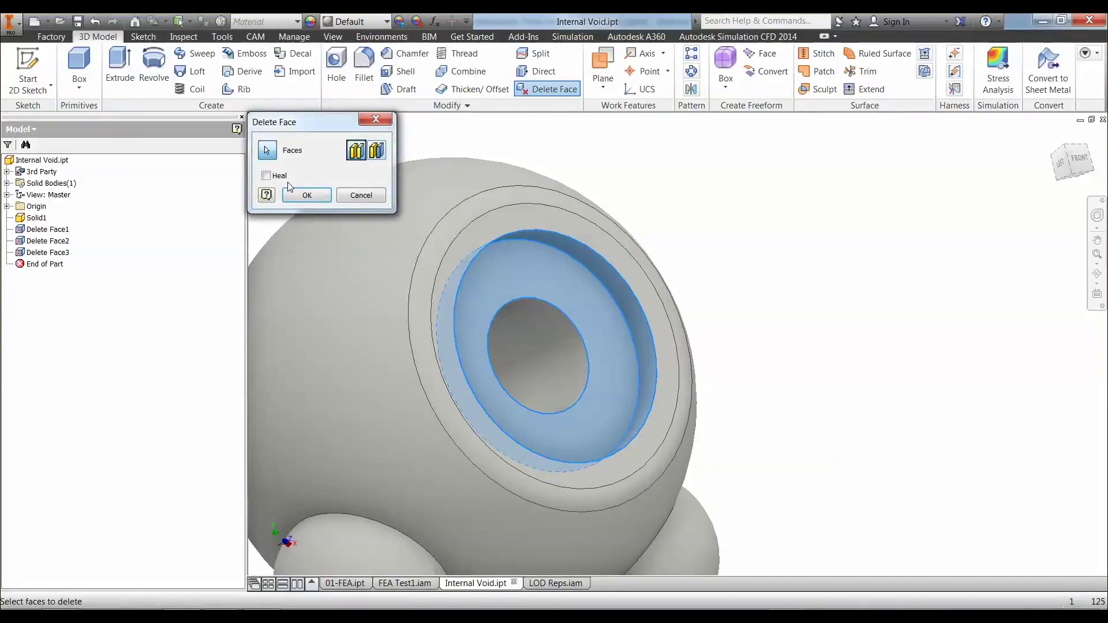
pyautogui.click(307, 195)
pyautogui.scroll(-5, 565, 344)
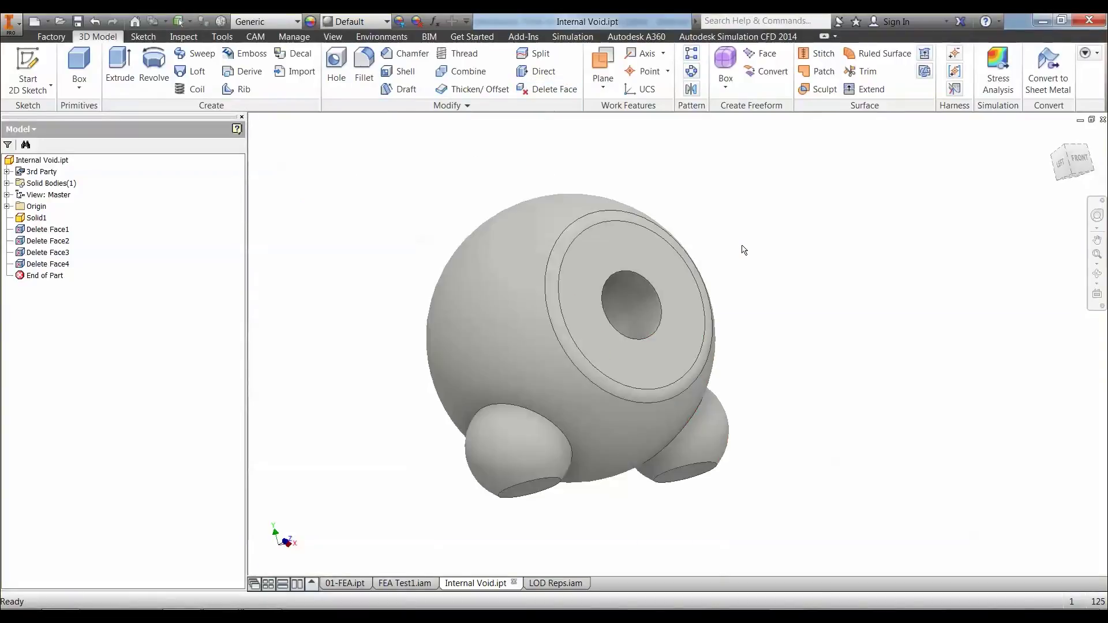
# - Undo the last two Delete Face operations on the recess and the sphere fillets
pyautogui.hotkey('ctrl', 'z')
pyautogui.hotkey('ctrl', 'z')
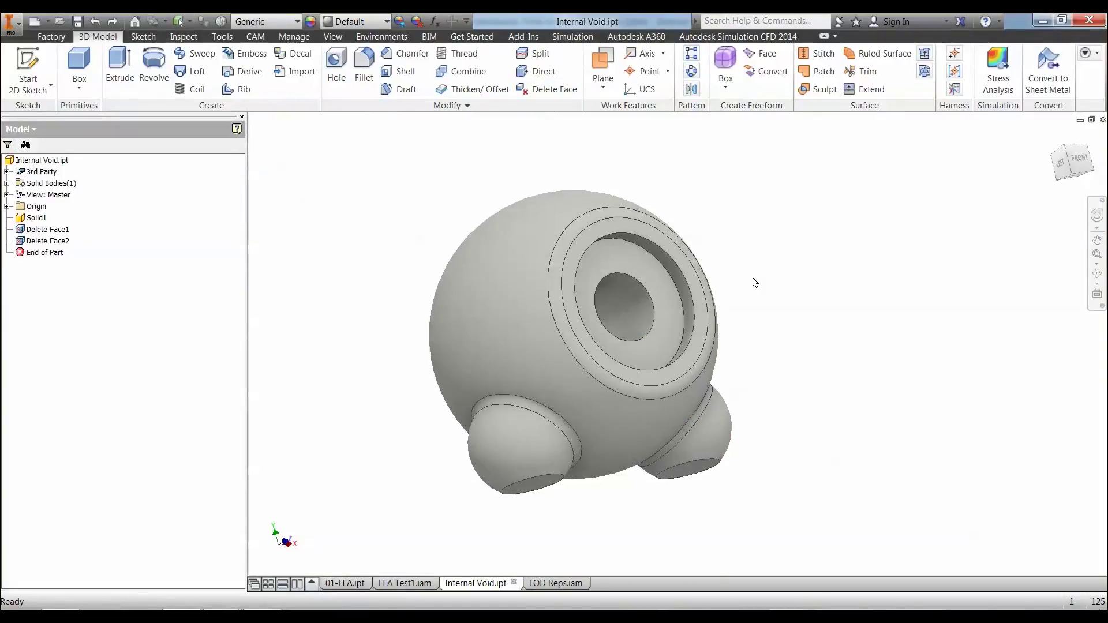
pyautogui.scroll(5, 682, 240)
pyautogui.moveTo(684, 243); pyautogui.dragTo(743, 213, button='middle')
pyautogui.scroll(-4, 743, 212)
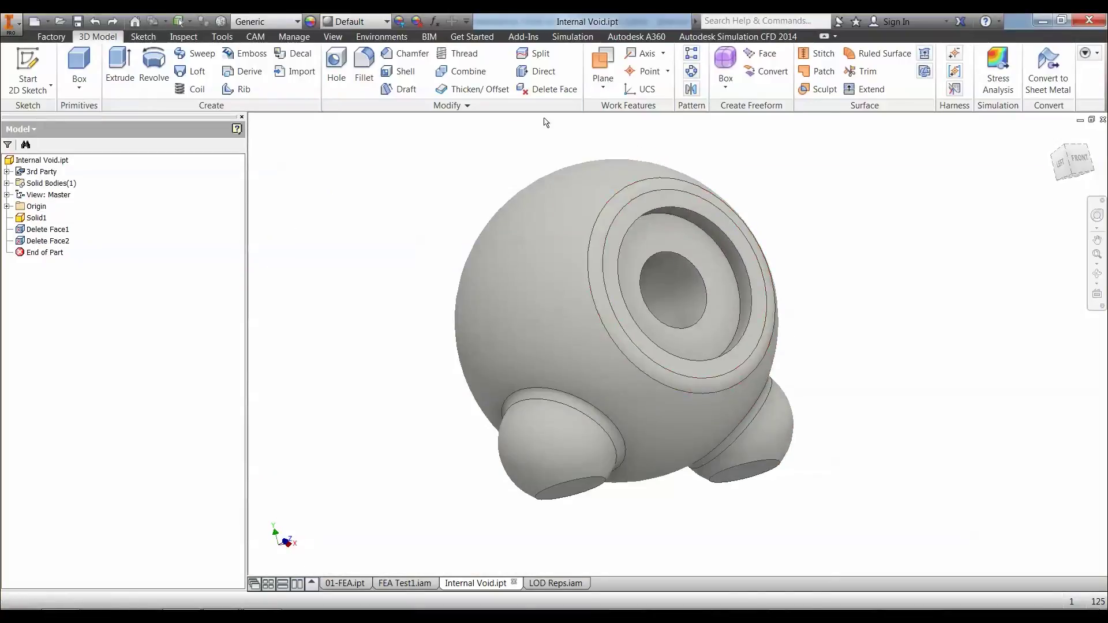
# - Remove the circular recess around the central hole by deleting its side and bottom faces with Direct Edit
pyautogui.click(522, 72)
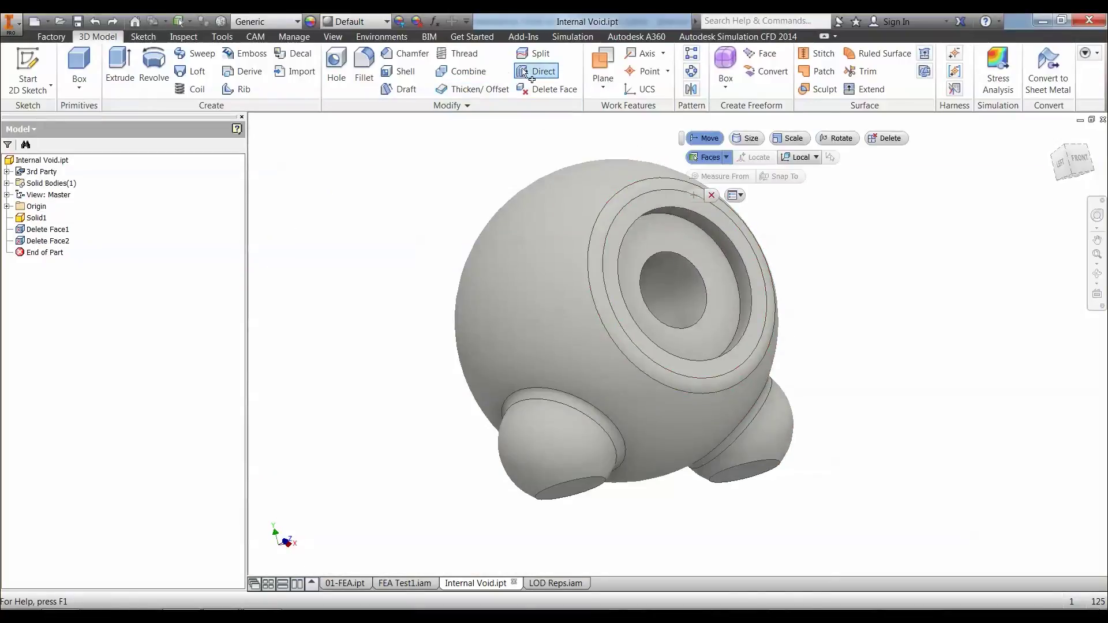
pyautogui.click(886, 138)
pyautogui.click(731, 254)
pyautogui.click(709, 272)
pyautogui.keyDown('shift'); pyautogui.moveTo(843, 306); pyautogui.dragTo(863, 297, button='middle'); pyautogui.keyUp('shift')
pyautogui.click(693, 176)
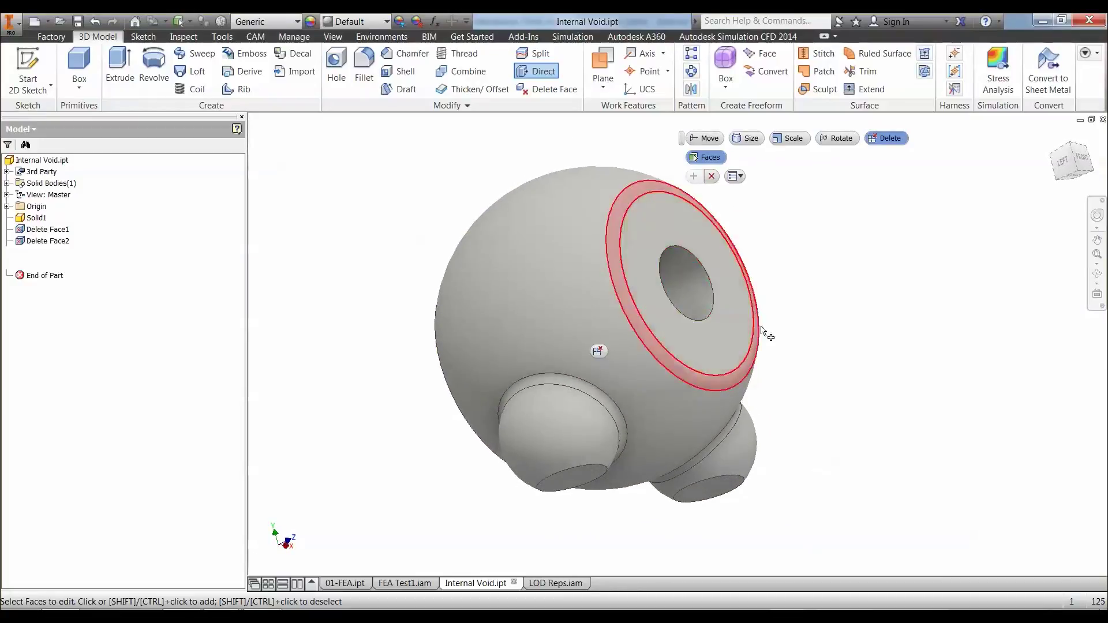
# - Delete the fillet between the main sphere and the small sphere on the LEFT side of the part with Direct Edit
pyautogui.click(597, 385)
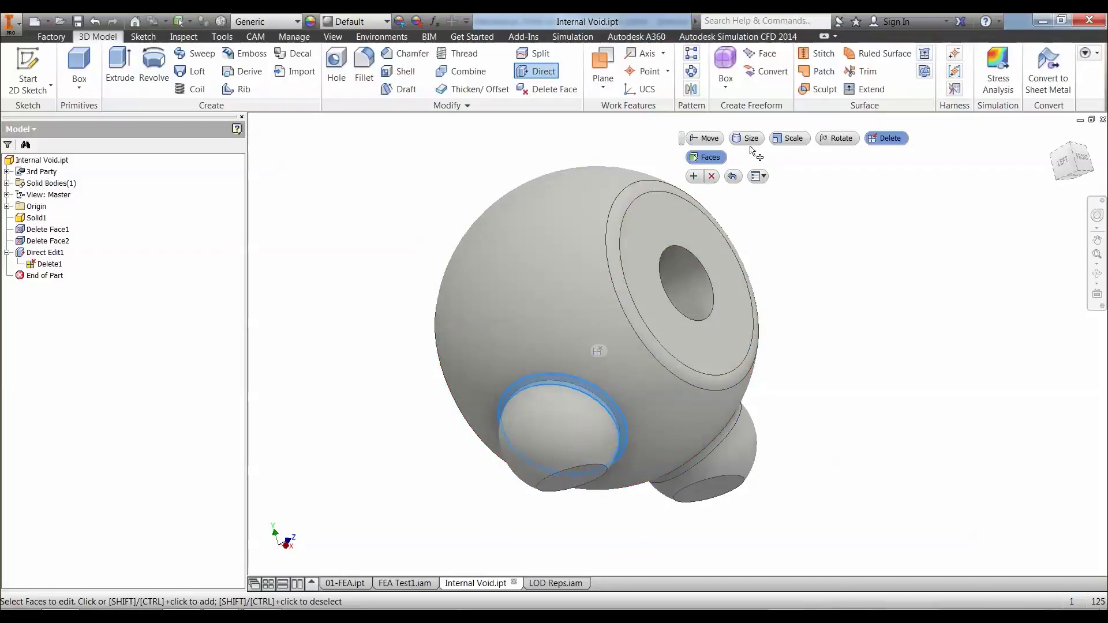
pyautogui.scroll(-5, 603, 393)
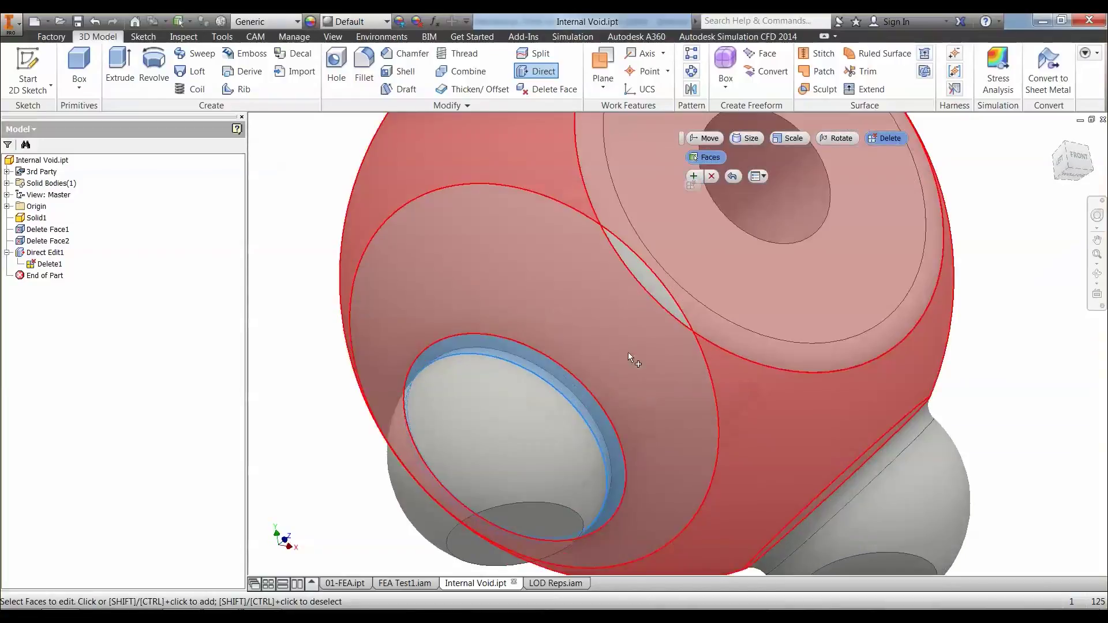
pyautogui.click(693, 176)
pyautogui.scroll(5, 648, 328)
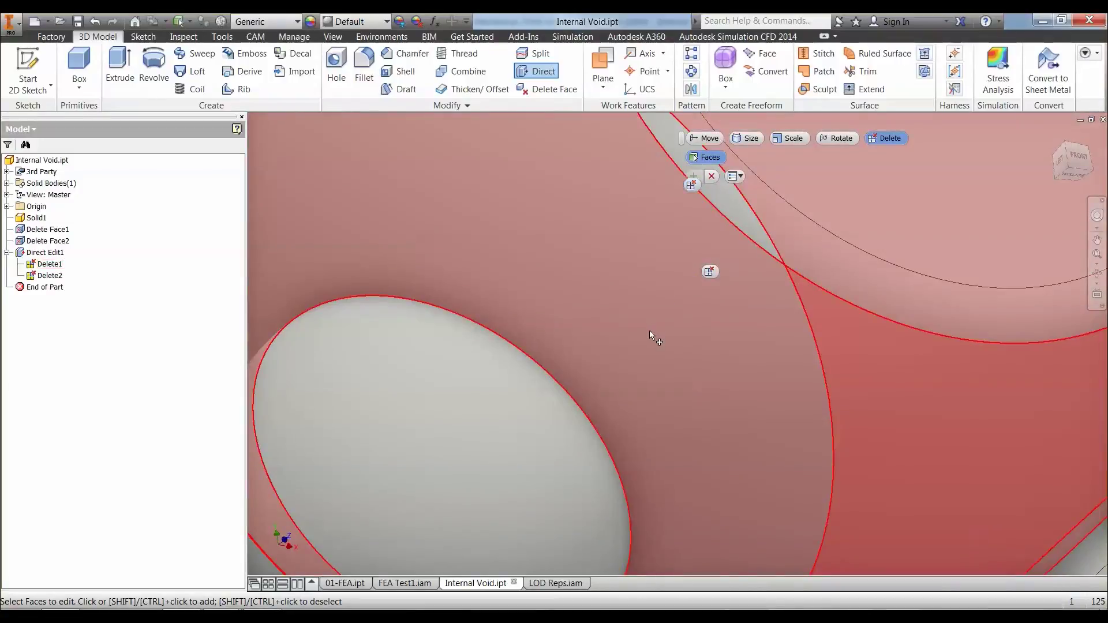
pyautogui.moveTo(870, 302); pyautogui.dragTo(749, 356, button='middle')
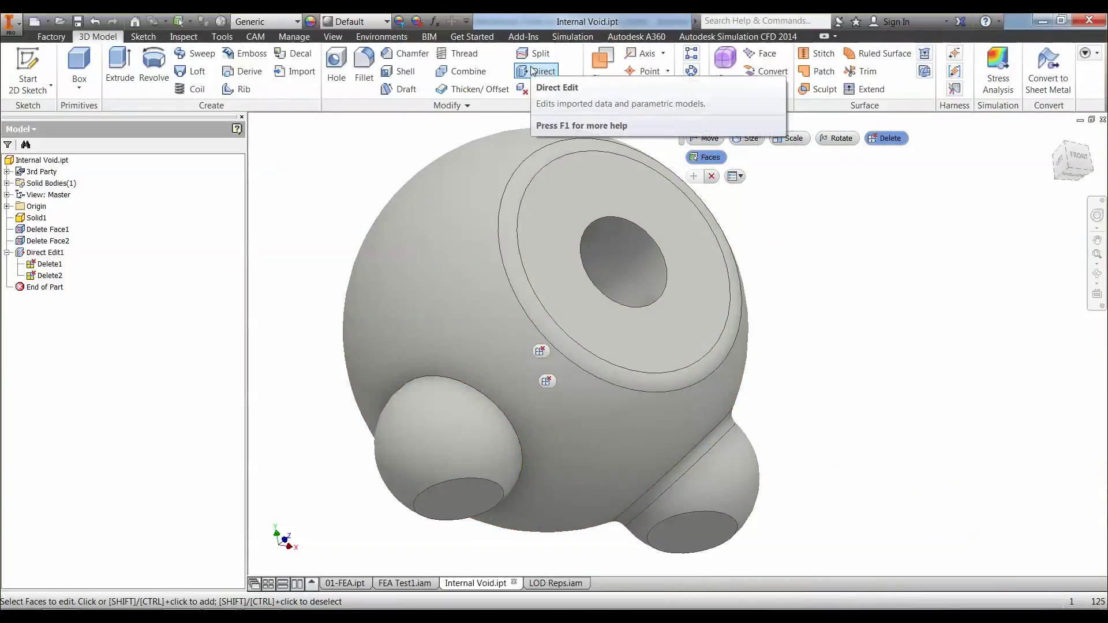
# - Bring the simplified Internal Void part into Simulation Mechanical and examine the mesh around the small sphere
pyautogui.keyDown('shift'); pyautogui.moveTo(800, 263); pyautogui.dragTo(830, 295, button='middle'); pyautogui.keyUp('shift')
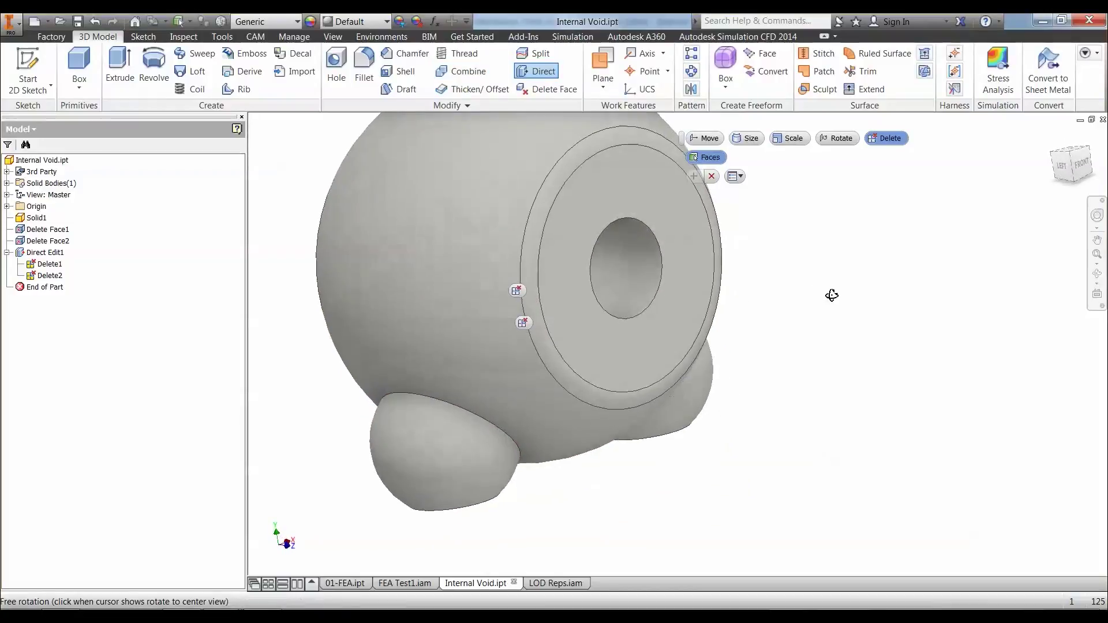
pyautogui.moveTo(795, 215); pyautogui.dragTo(829, 316, button='middle')
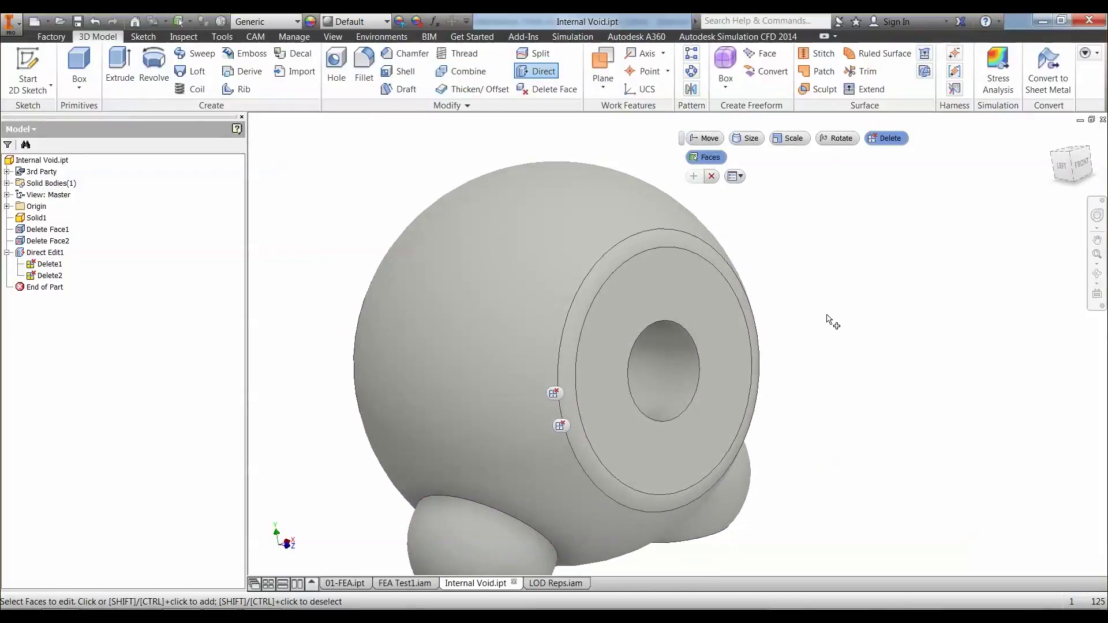
pyautogui.moveTo(798, 323); pyautogui.dragTo(894, 363, button='middle')
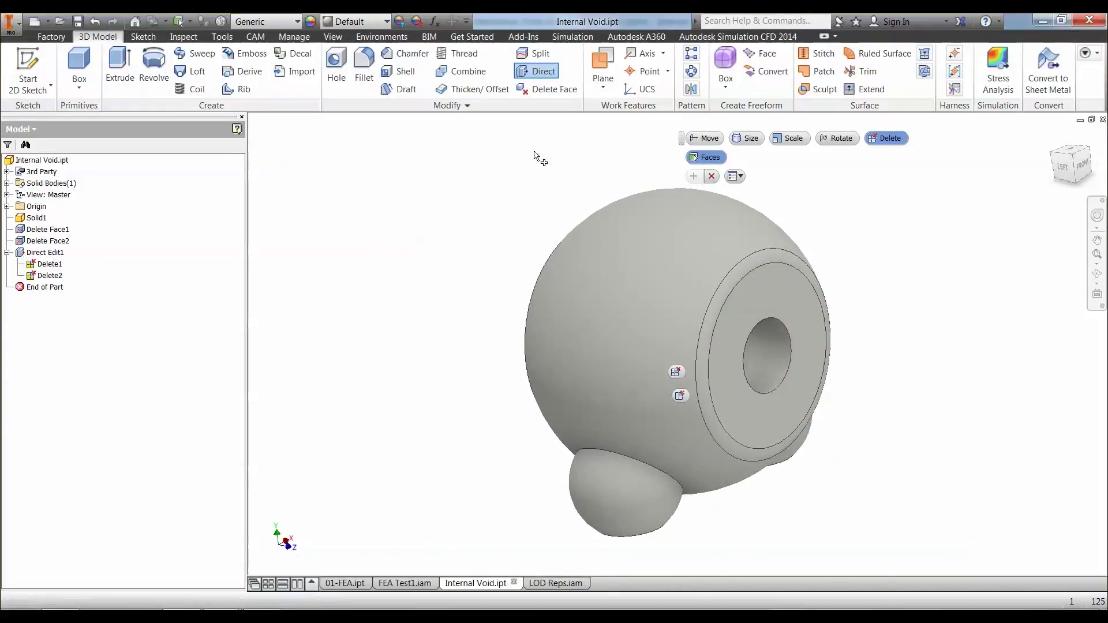
pyautogui.click(573, 36)
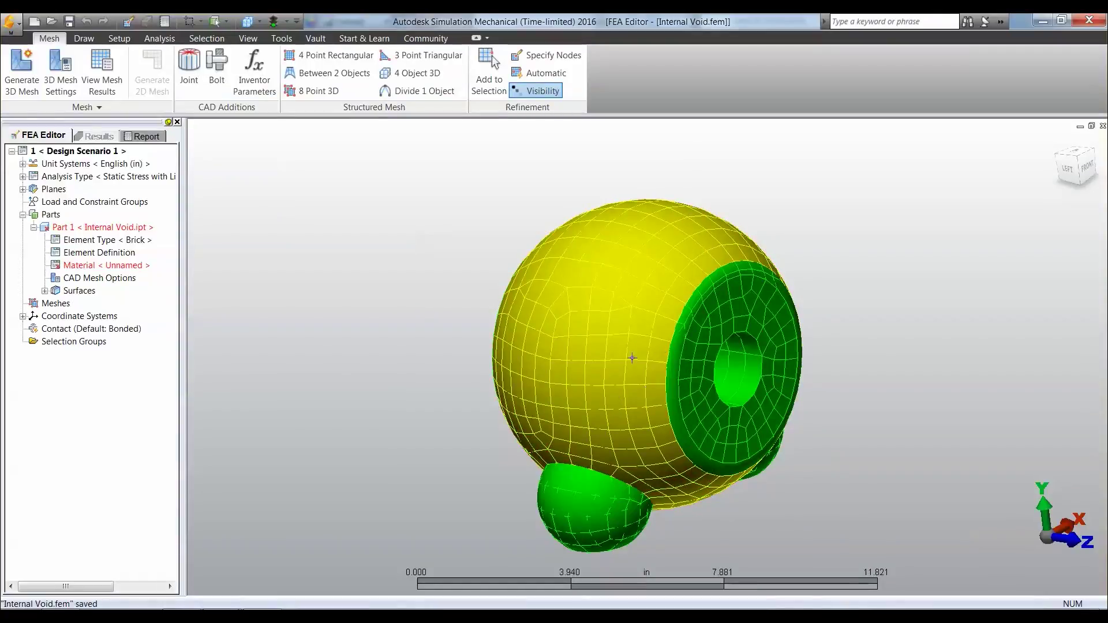
pyautogui.scroll(3, 580, 534)
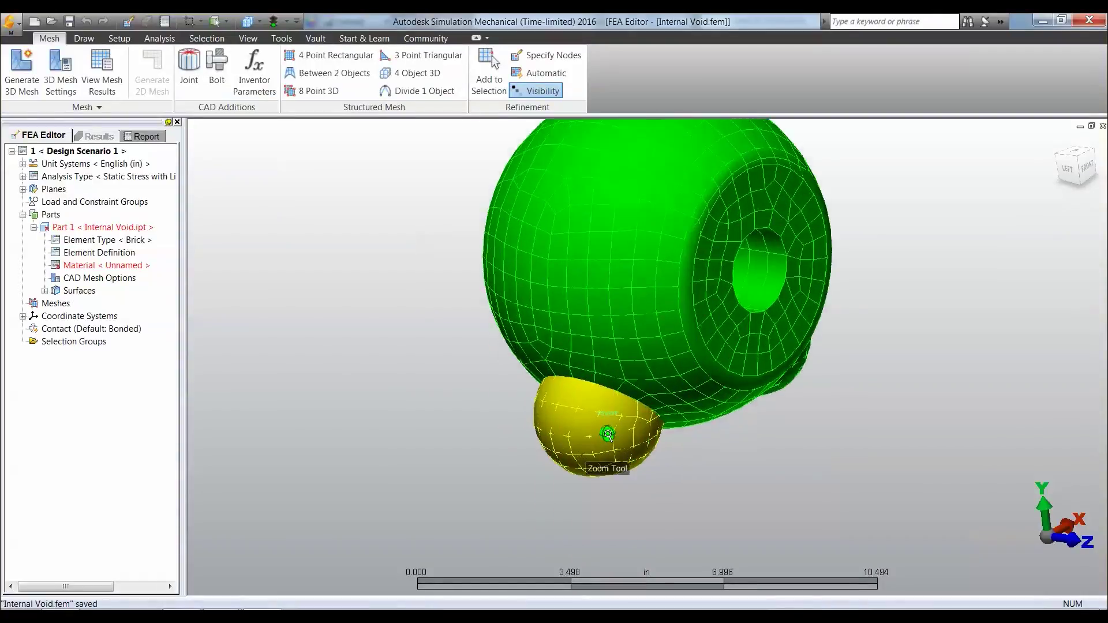
pyautogui.scroll(4, 582, 428)
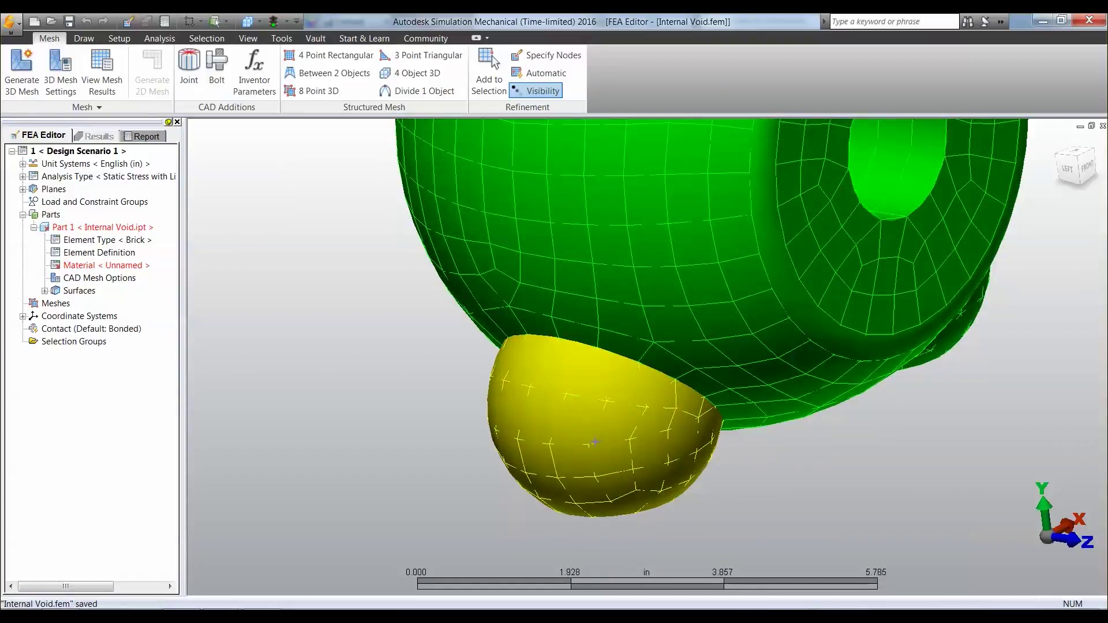
# - Turn off the CAD surfaces display and examine the faceted mesh of the Internal Void part around both small spheres
pyautogui.scroll(-3, 594, 441)
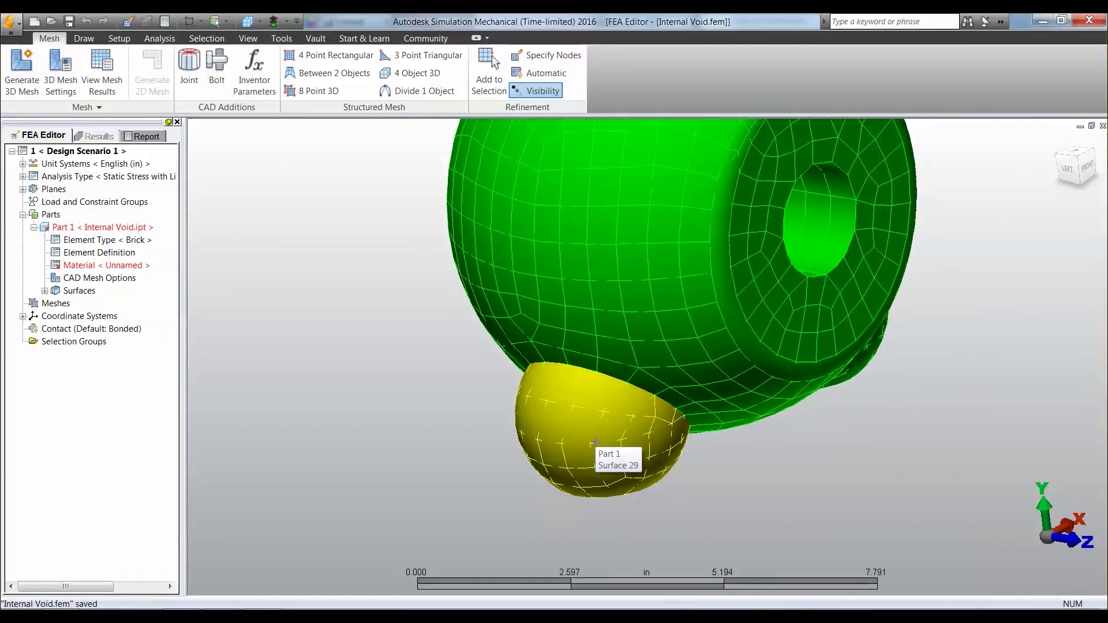
pyautogui.moveTo(432, 368); pyautogui.dragTo(437, 403, button='middle')
pyautogui.click(248, 39)
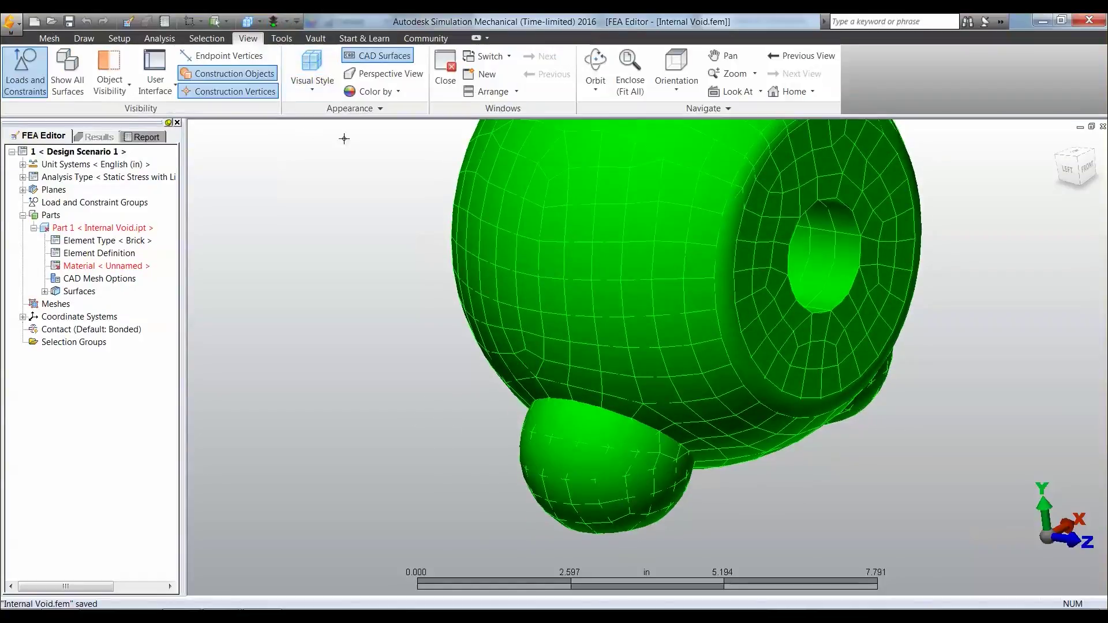
pyautogui.click(377, 56)
pyautogui.keyDown('shift'); pyautogui.moveTo(602, 404); pyautogui.dragTo(716, 420, button='middle'); pyautogui.keyUp('shift')
pyautogui.scroll(1, 716, 419)
pyautogui.scroll(-1, 771, 356)
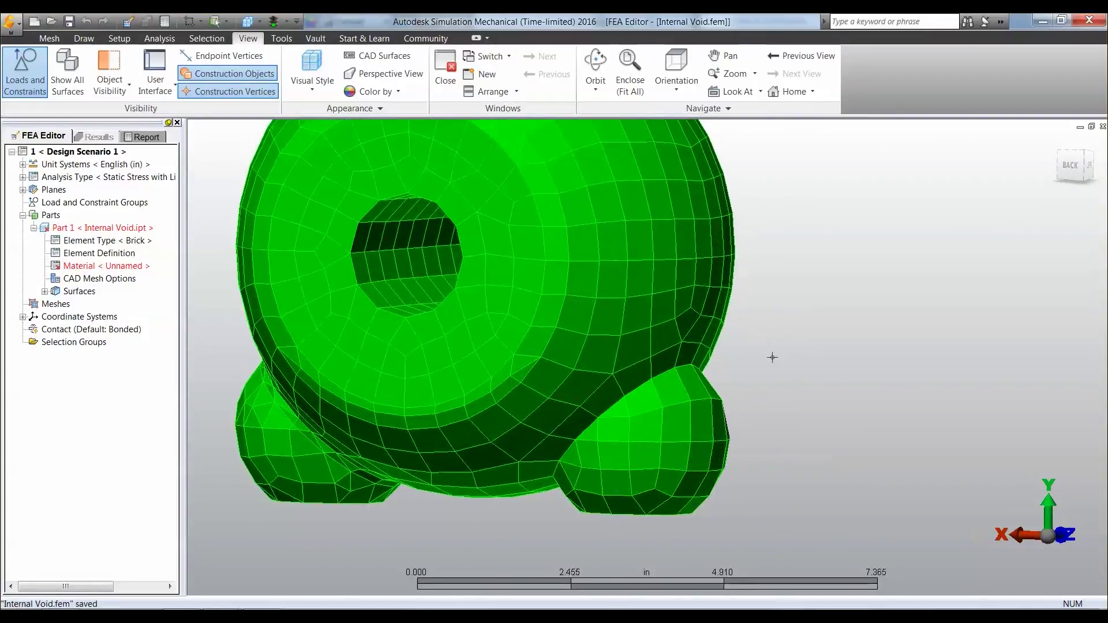
pyautogui.moveTo(738, 248); pyautogui.dragTo(865, 340, button='middle')
pyautogui.scroll(-1, 877, 328)
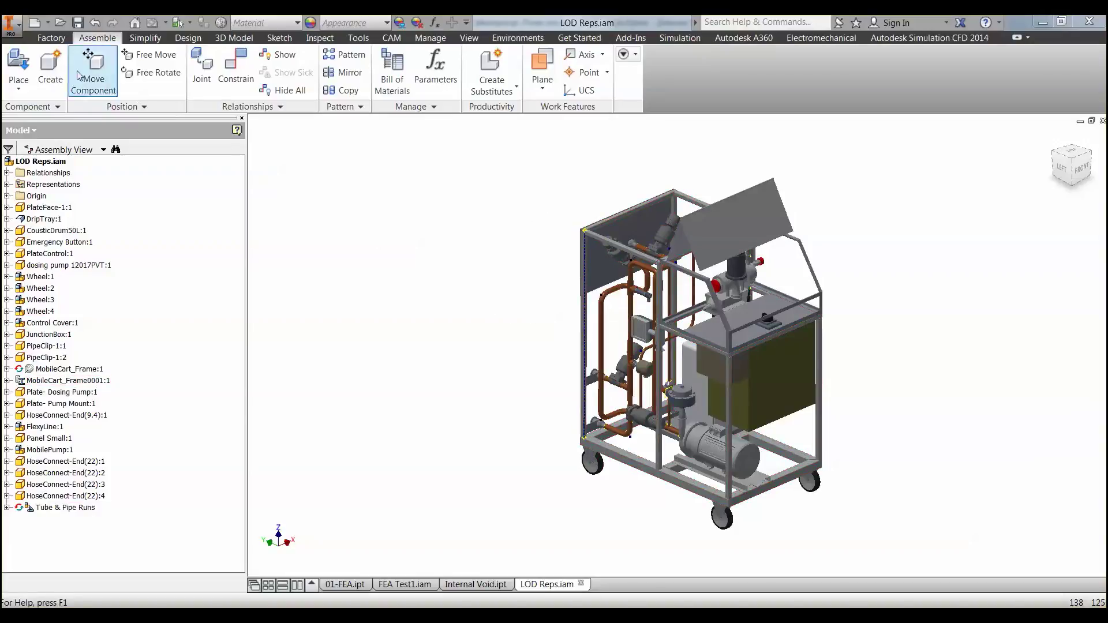
# - In Inventor, review the Pack and Go settings for LOD Reps.iam, search for its referenced files, and close without packaging
pyautogui.click(16, 25)
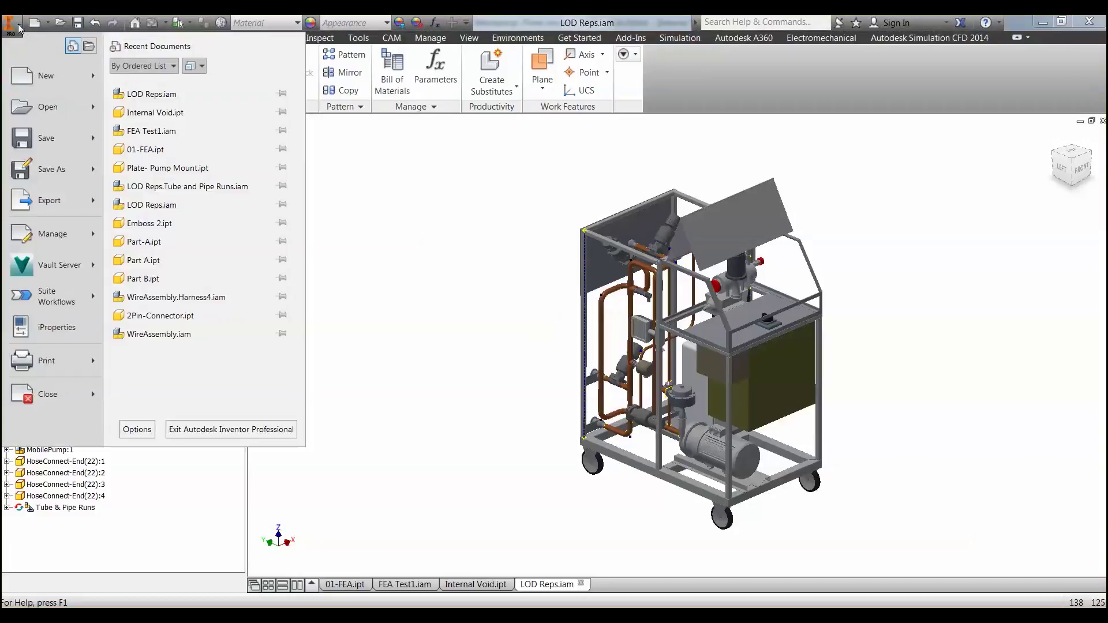
pyautogui.moveTo(96, 180)
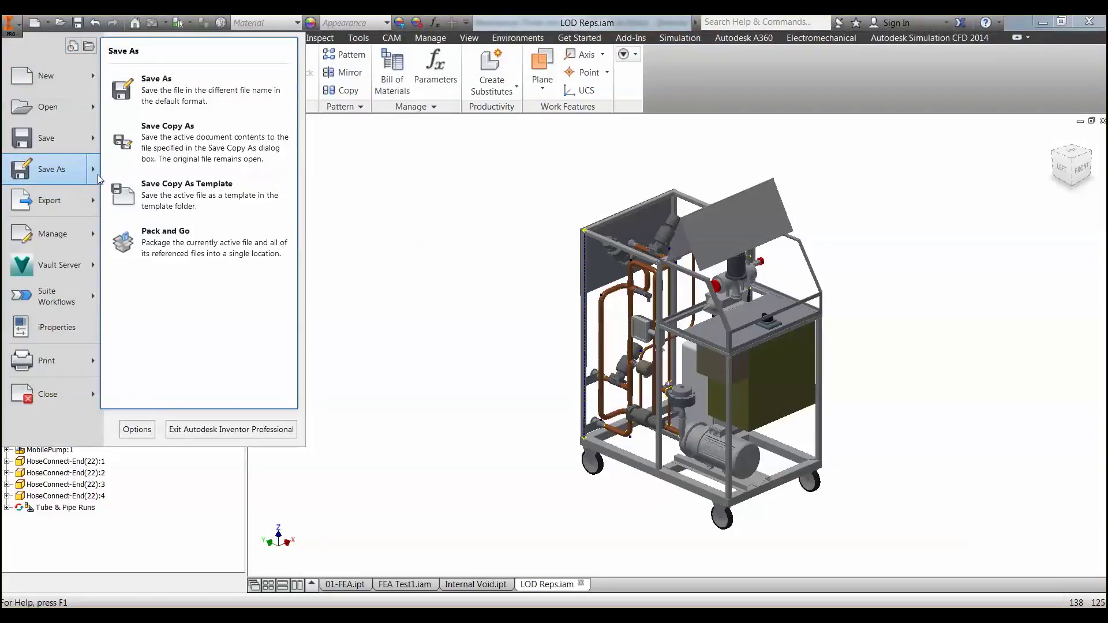
pyautogui.click(162, 239)
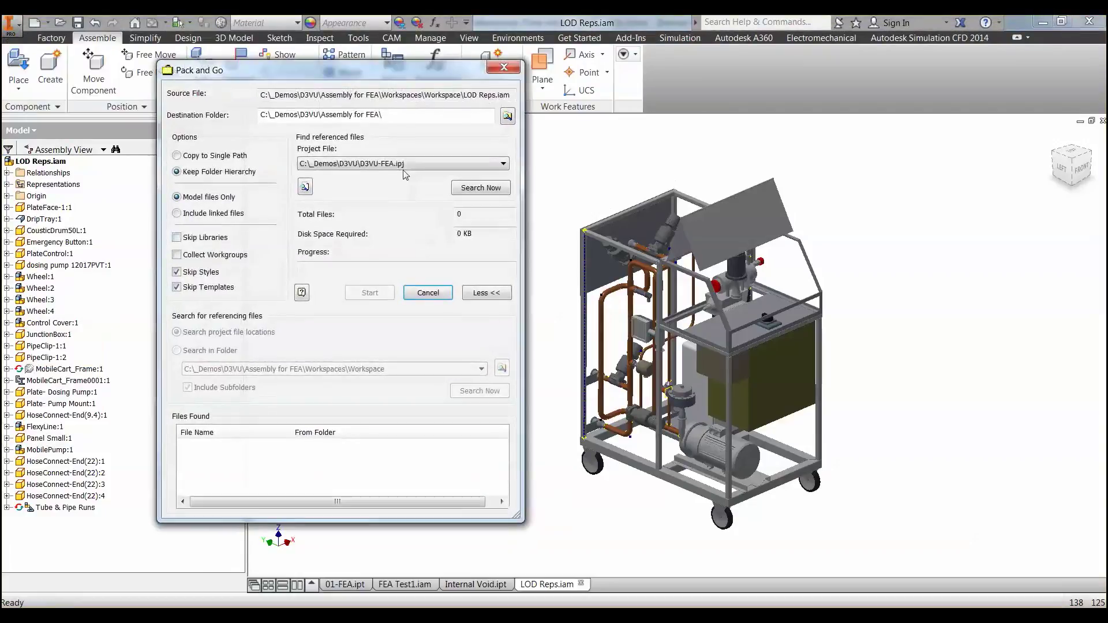
pyautogui.moveTo(367, 122); pyautogui.dragTo(317, 116)
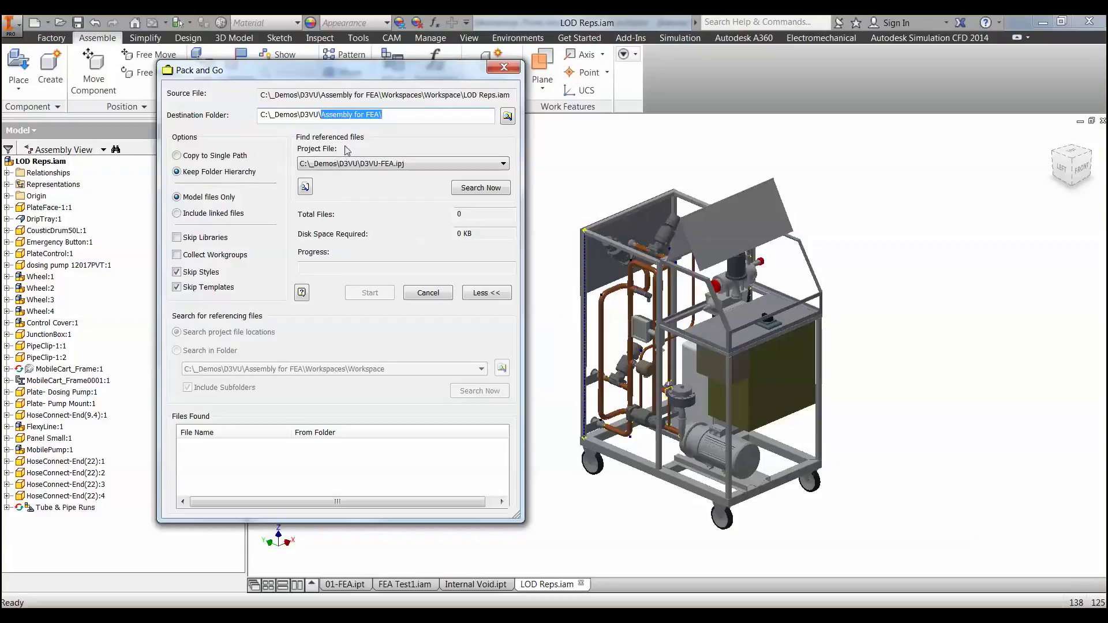
pyautogui.click(398, 114)
pyautogui.moveTo(398, 114); pyautogui.dragTo(201, 141)
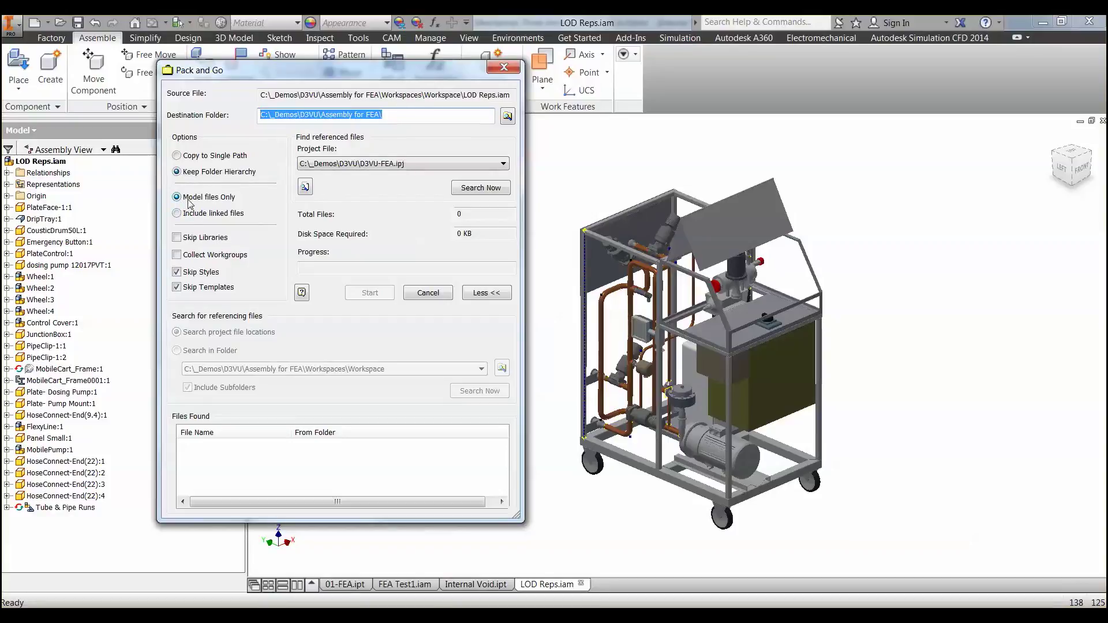
pyautogui.click(479, 187)
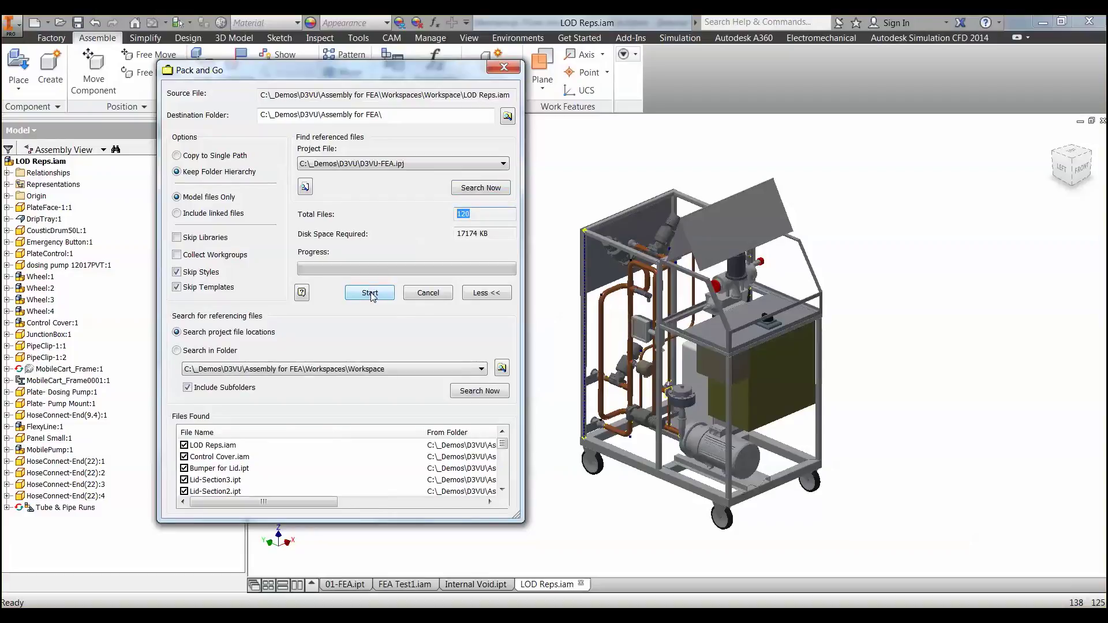
pyautogui.click(428, 292)
# - Delete the Tube & Pipe Runs from the LOD Reps assembly without clearing their adaptivity
pyautogui.keyDown('shift'); pyautogui.moveTo(508, 296); pyautogui.dragTo(461, 341, button='middle'); pyautogui.keyUp('shift')
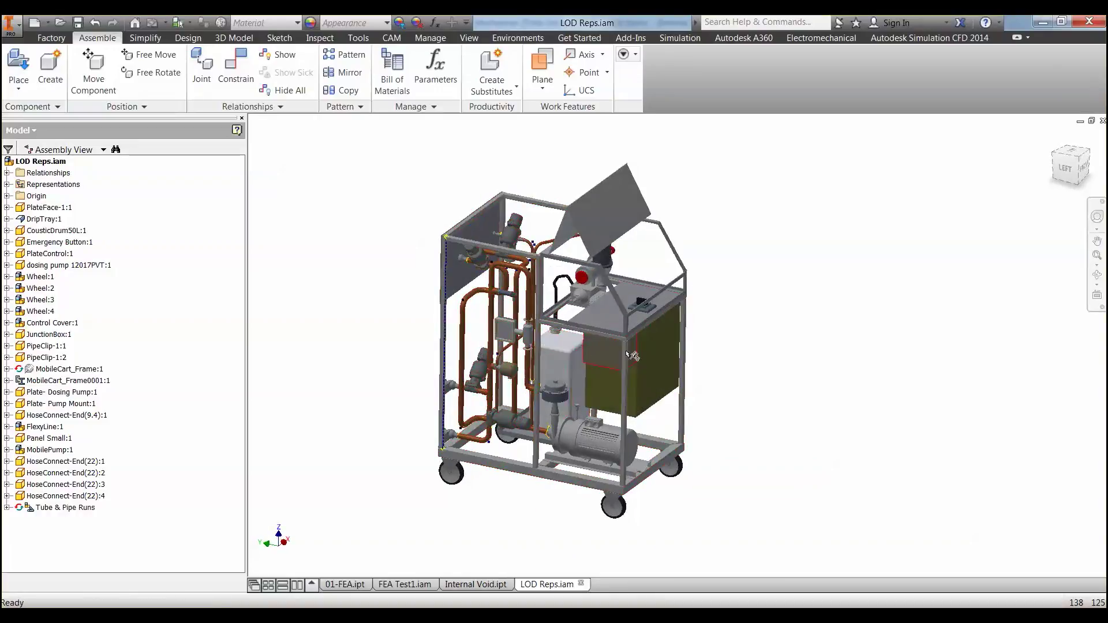
pyautogui.moveTo(795, 278); pyautogui.dragTo(927, 281, button='middle')
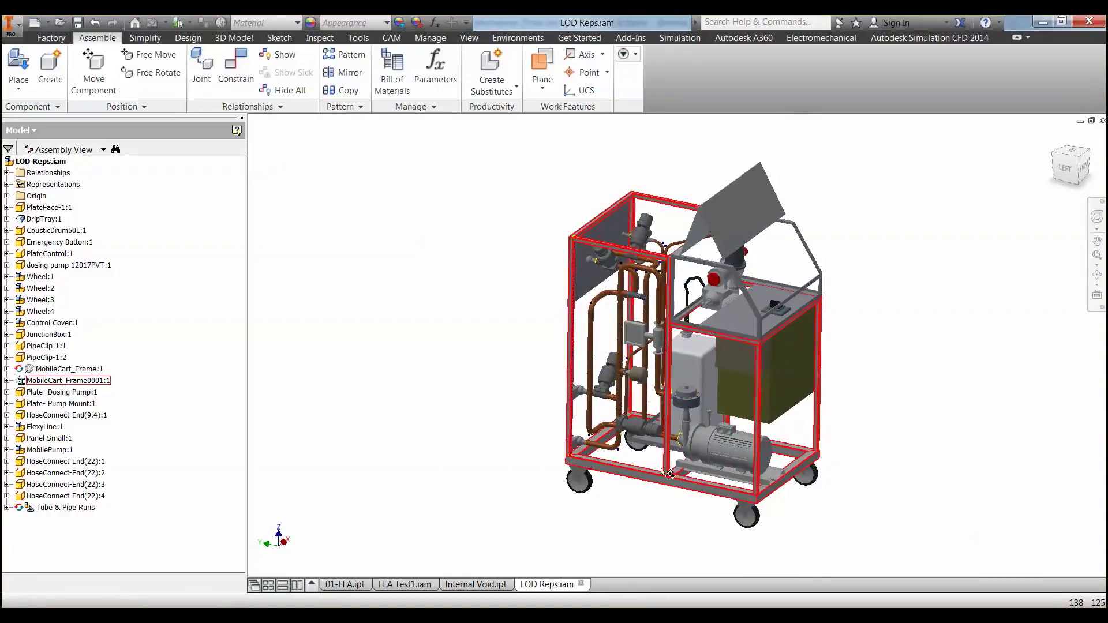
pyautogui.scroll(4, 687, 479)
pyautogui.moveTo(629, 445); pyautogui.dragTo(572, 459, button='middle')
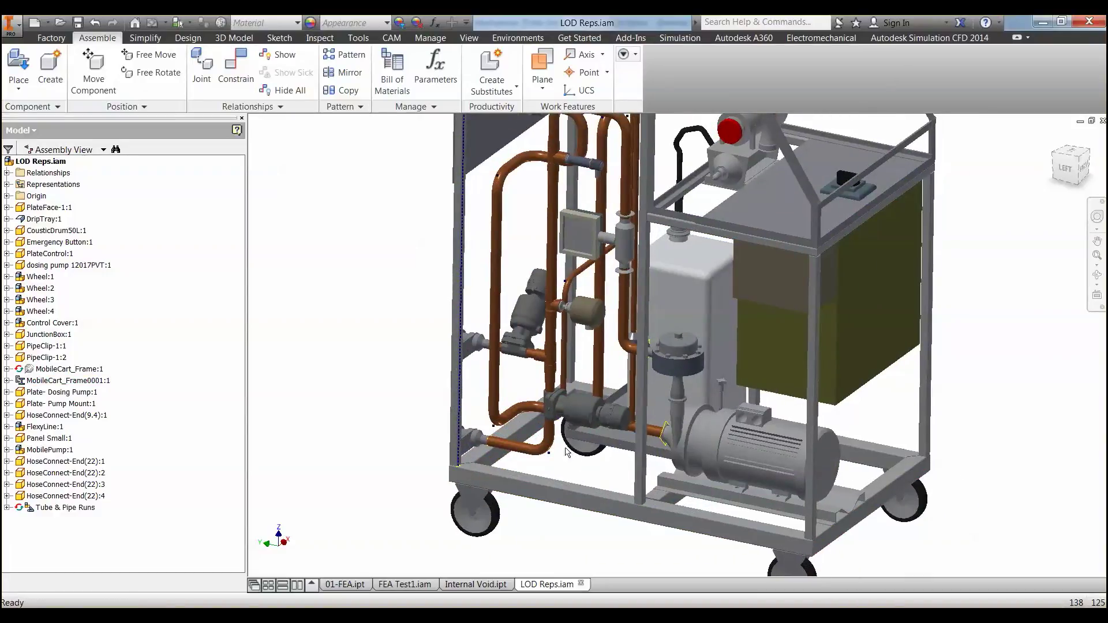
pyautogui.click(550, 437)
pyautogui.press('Delete')
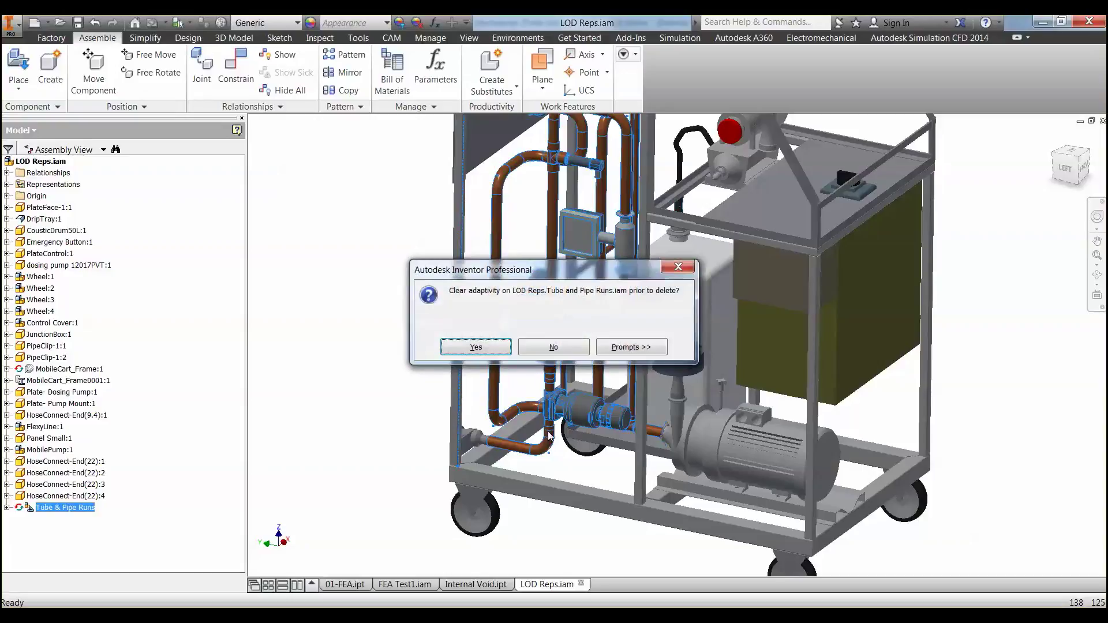
pyautogui.click(553, 347)
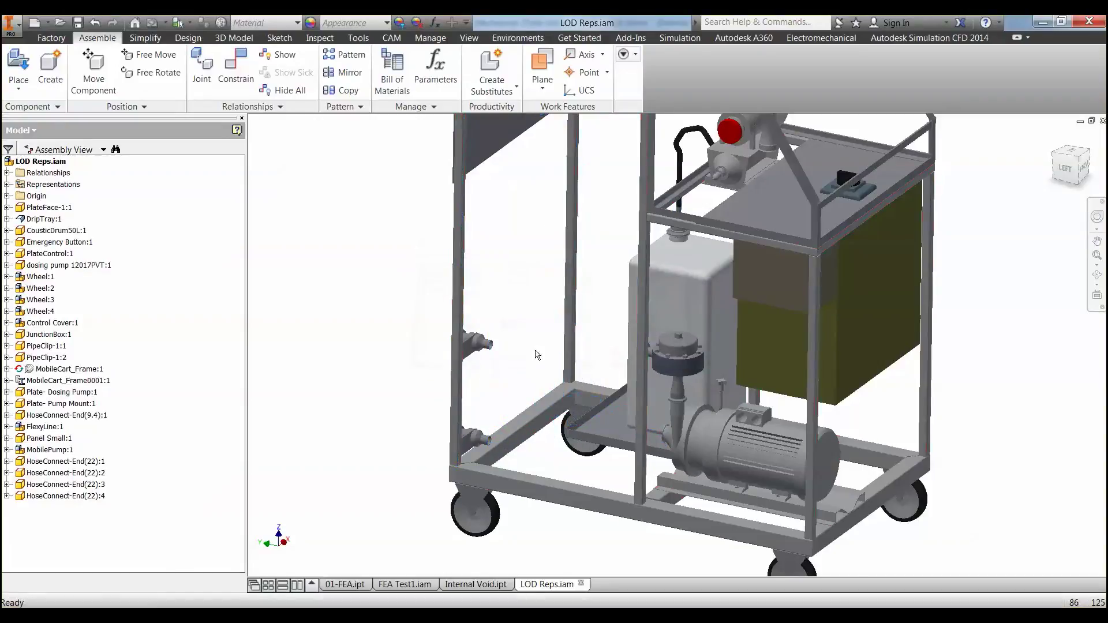
# - Edit the DripTray part in place beneath the drum and start a new sketch on its inner floor face
pyautogui.scroll(3, 505, 370)
pyautogui.keyDown('shift'); pyautogui.moveTo(505, 369); pyautogui.dragTo(511, 355, button='middle'); pyautogui.keyUp('shift')
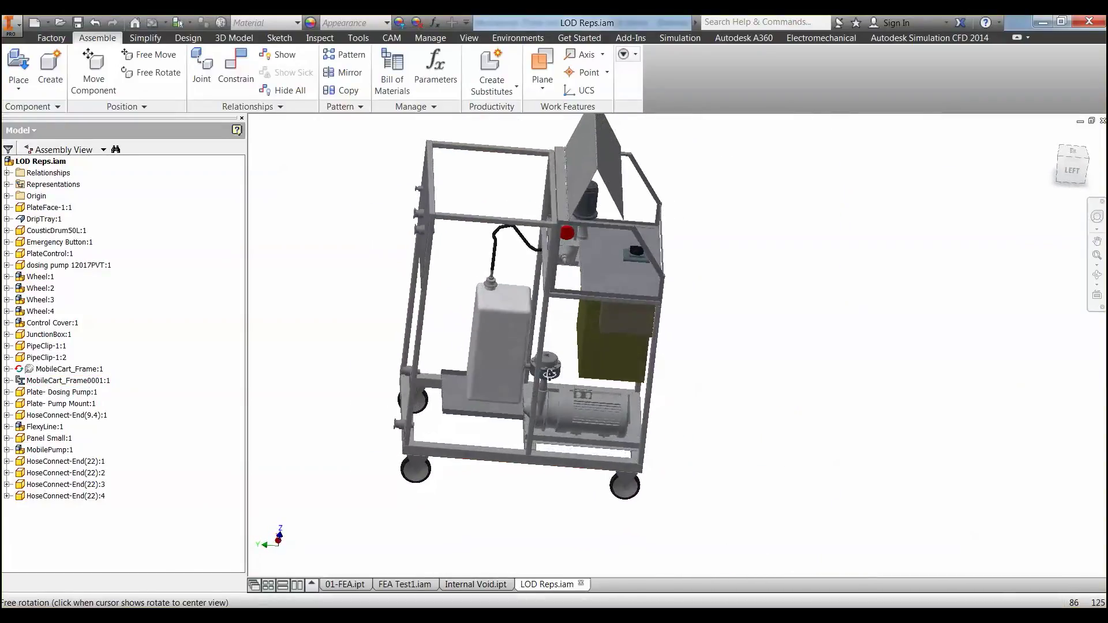
pyautogui.click(502, 347)
pyautogui.scroll(-2, 502, 347)
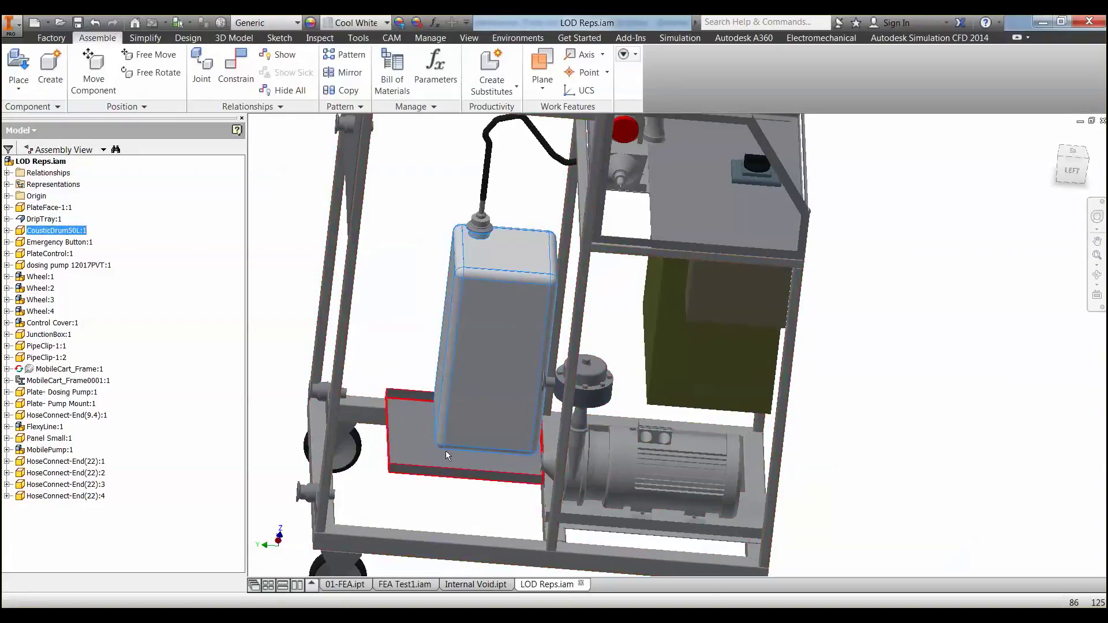
pyautogui.scroll(-2, 445, 425)
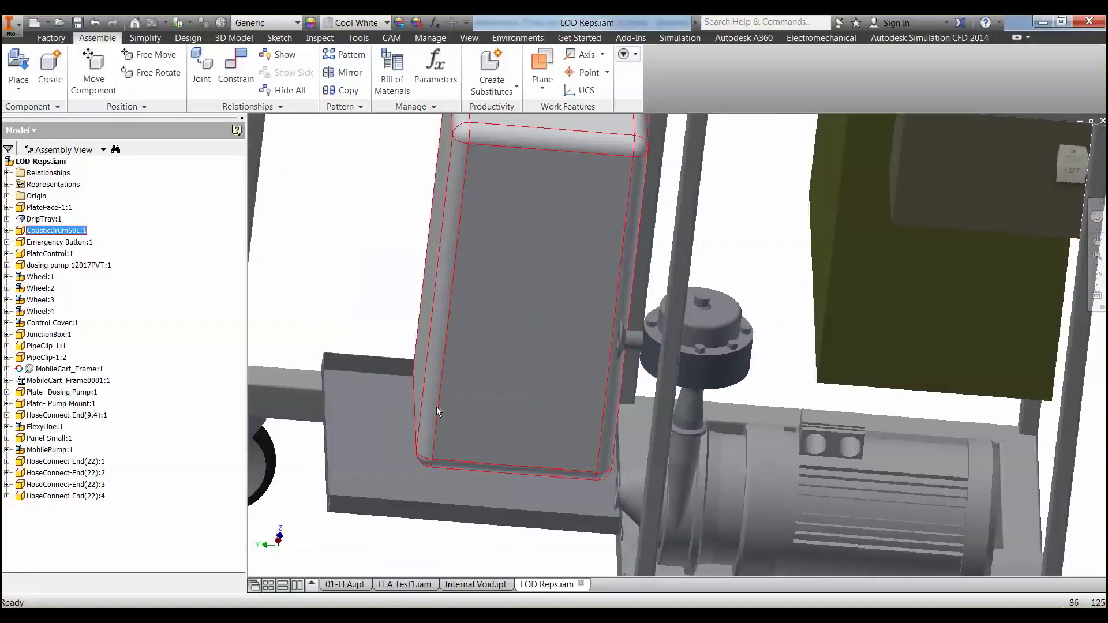
pyautogui.scroll(2, 512, 434)
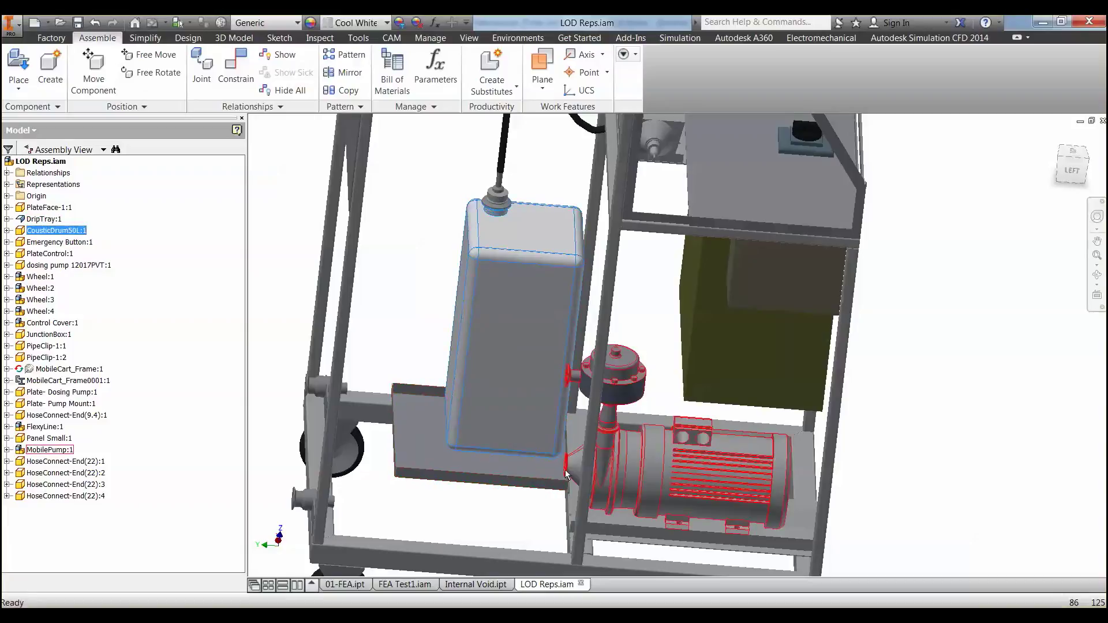
pyautogui.doubleClick(436, 447)
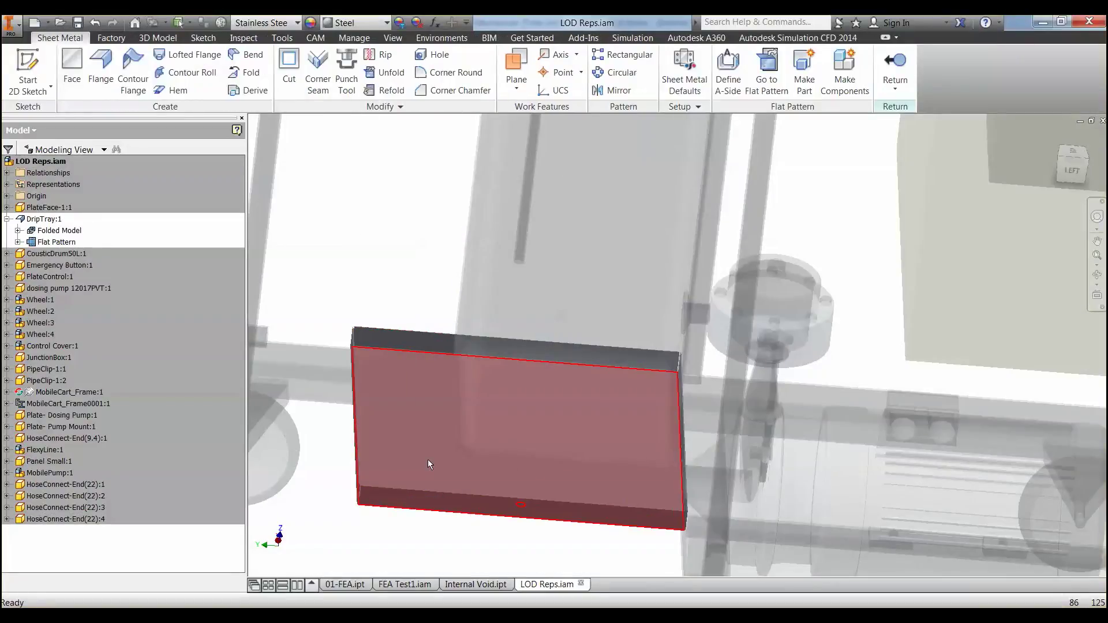
pyautogui.click(400, 431)
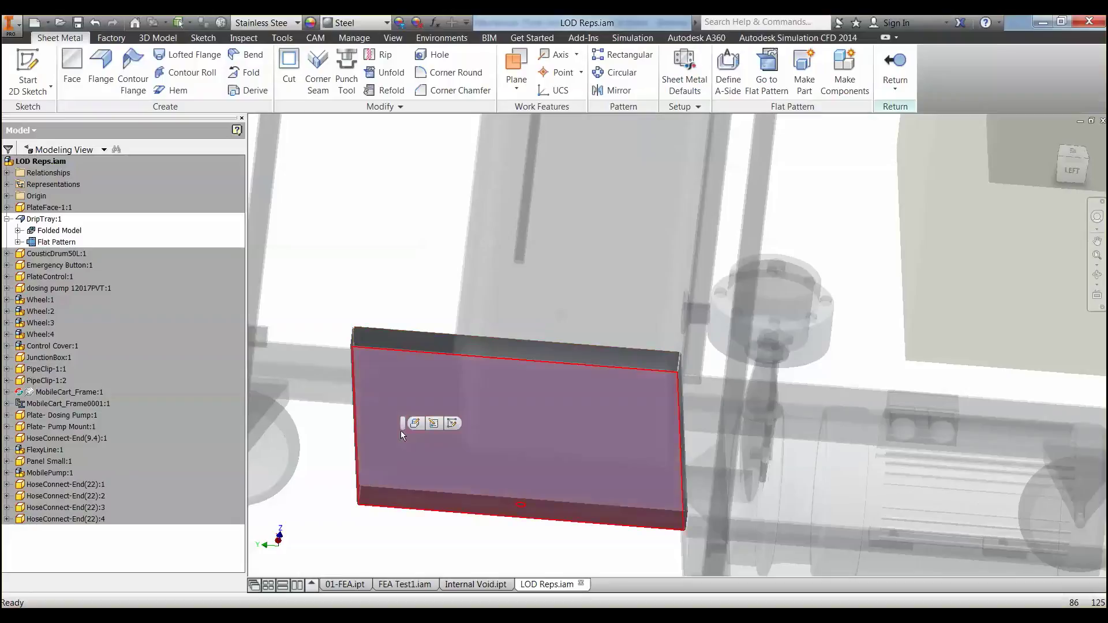
pyautogui.click(451, 424)
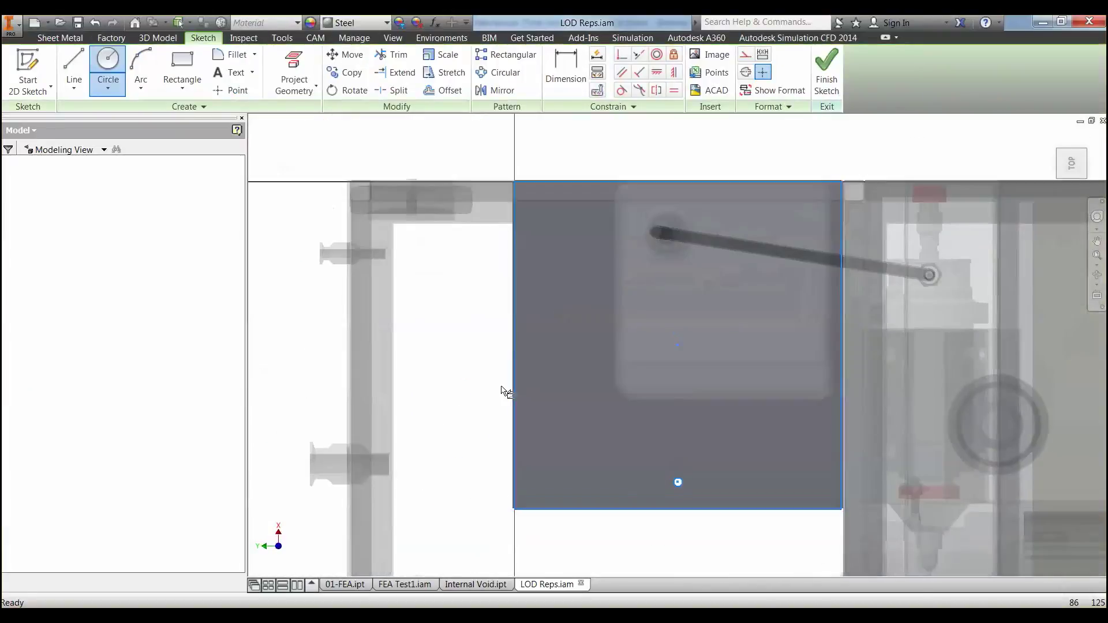
pyautogui.press('F6')
pyautogui.moveTo(684, 428)
pyautogui.keyDown('shift'); pyautogui.mouseDown(button='middle')
pyautogui.moveTo(756, 416)
pyautogui.moveTo(761, 446)
pyautogui.mouseUp(button='middle'); pyautogui.keyUp('shift')
pyautogui.scroll(8, 675, 413)
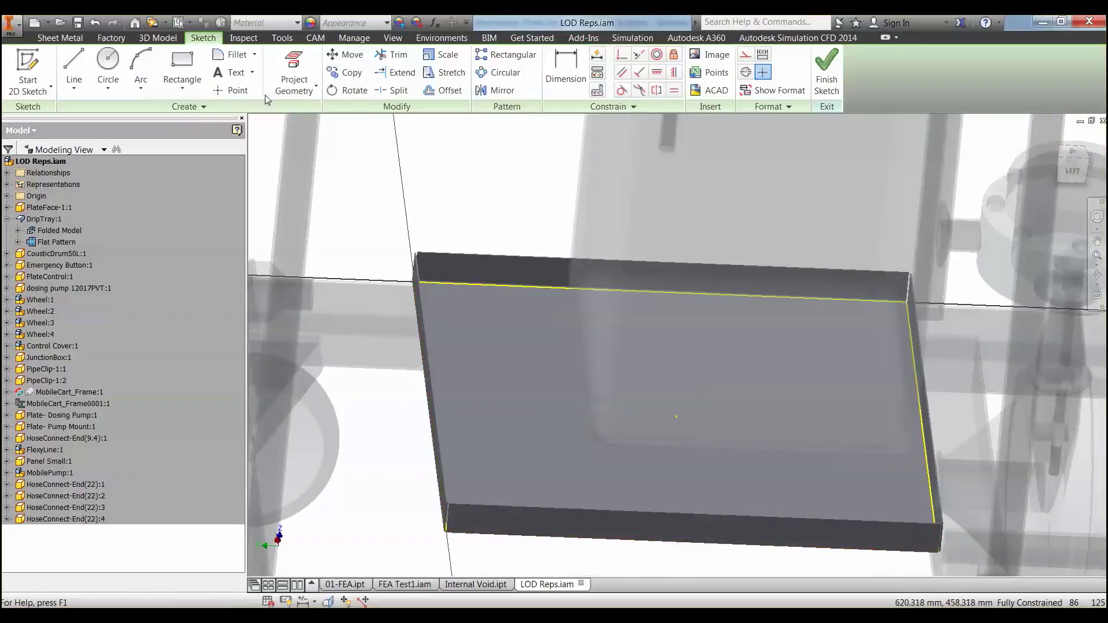
# - Project the front and two side edges of the drum's base into the drip tray sketch
pyautogui.click(293, 72)
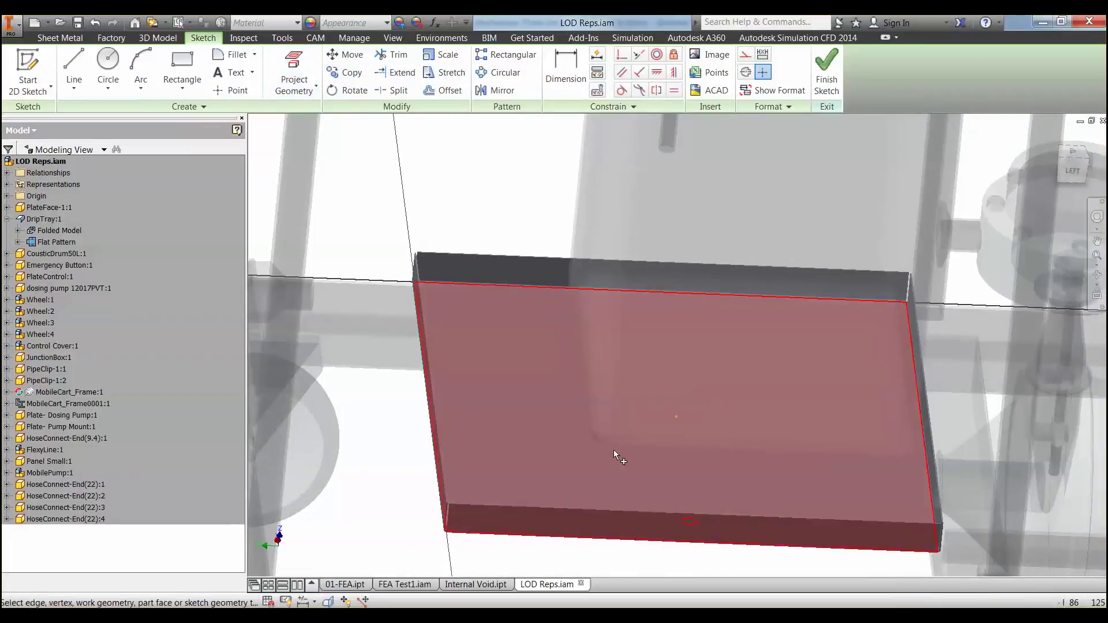
pyautogui.click(642, 432)
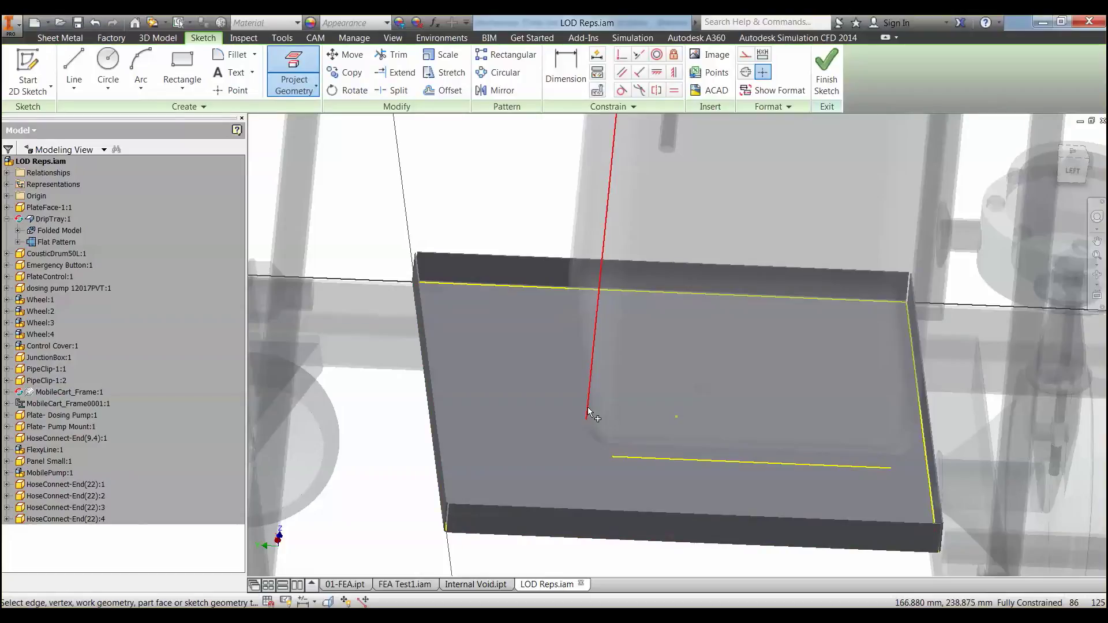
pyautogui.click(582, 371)
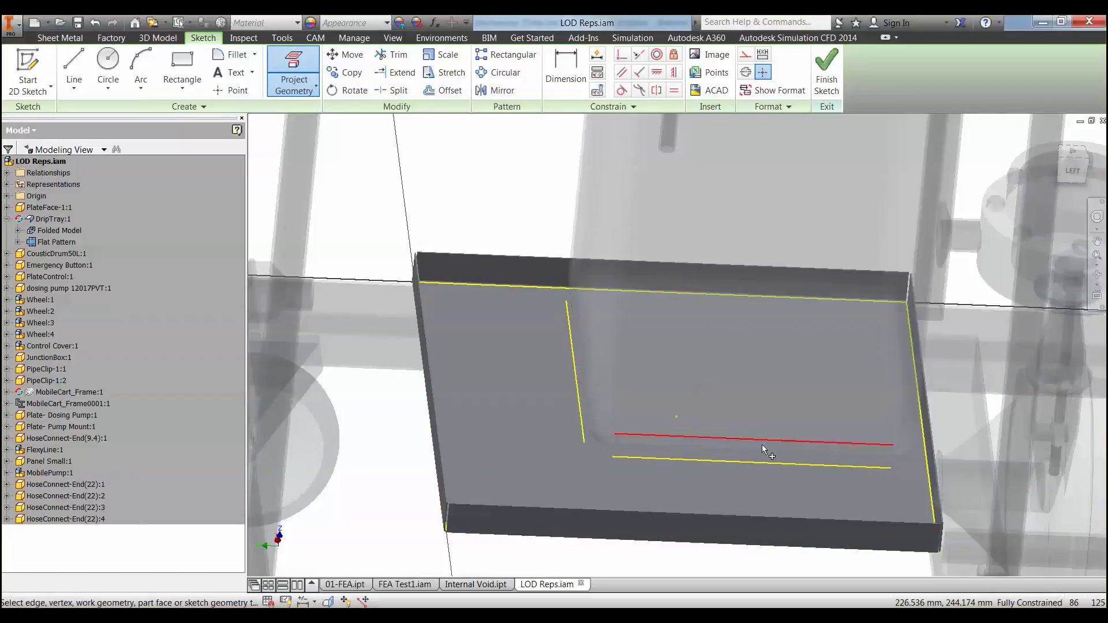
pyautogui.click(926, 445)
pyautogui.click(912, 417)
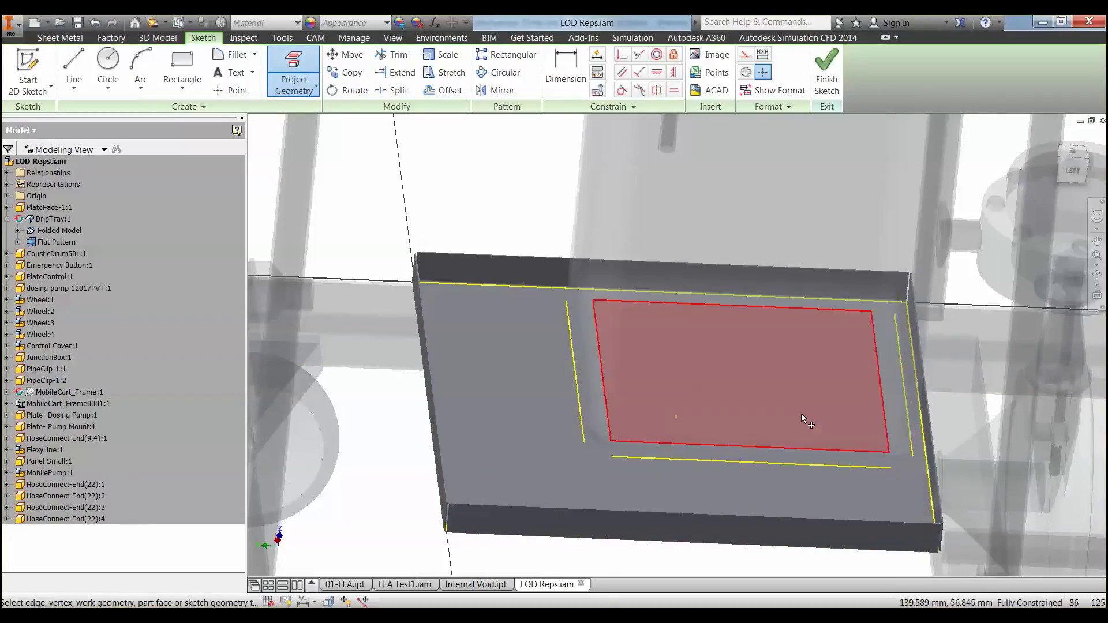
# - Draw a rectangle on the tray floor within the projected drum edges
pyautogui.click(181, 64)
pyautogui.click(593, 449)
pyautogui.click(866, 327)
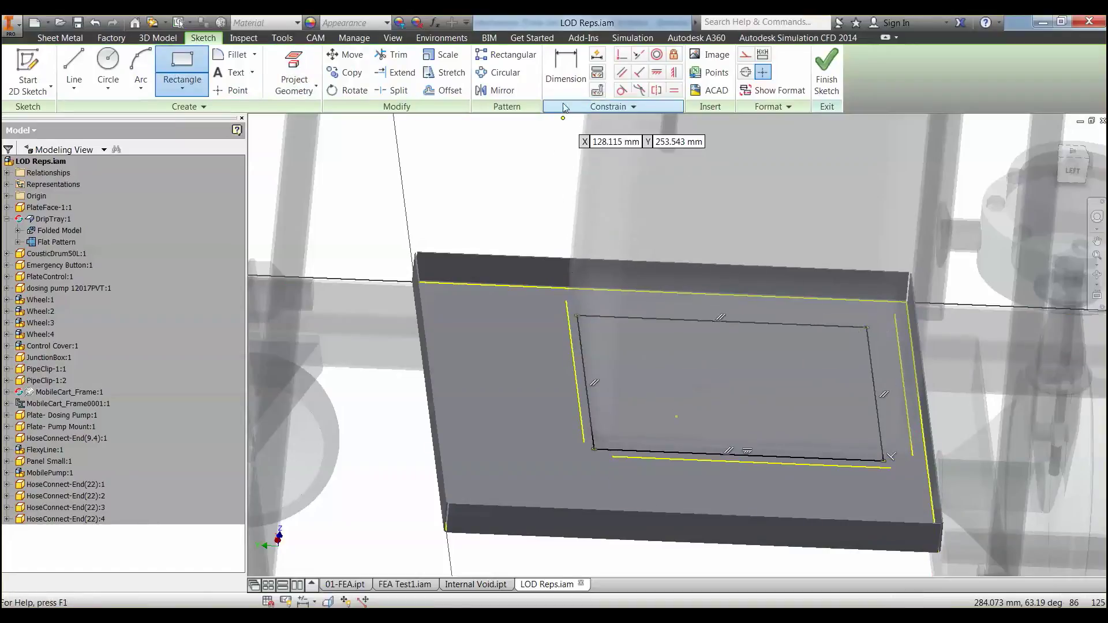
# - Make the rectangle's sides collinear with the three projected drum edges and the tray's rear edge, and finish the sketch
pyautogui.click(639, 55)
pyautogui.click(585, 379)
pyautogui.click(573, 380)
pyautogui.click(652, 455)
pyautogui.click(661, 459)
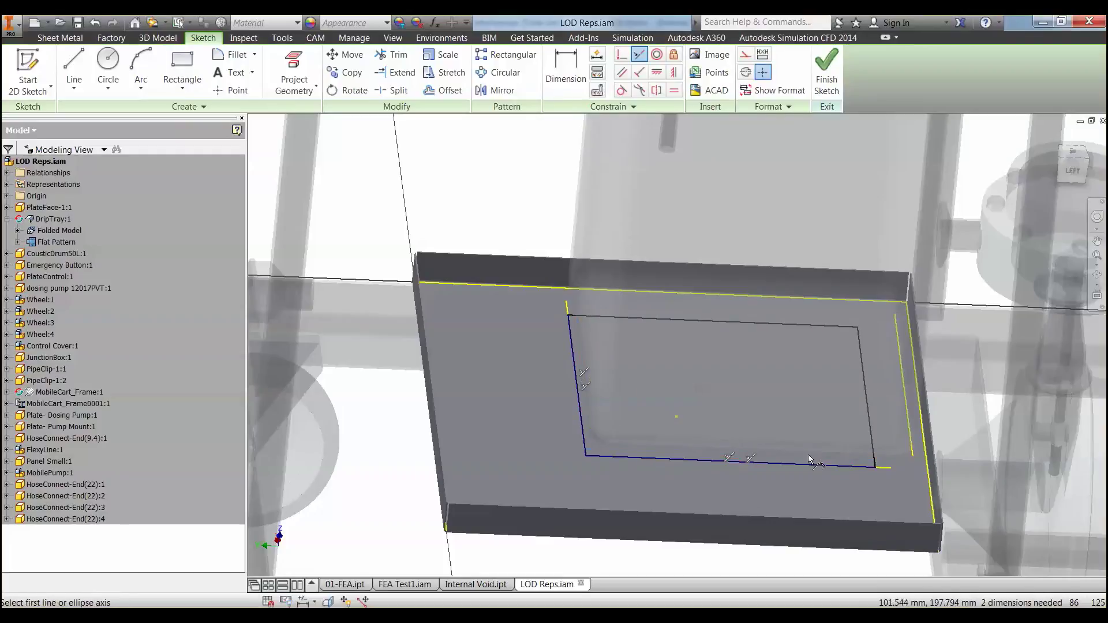
pyautogui.click(871, 458)
pyautogui.click(913, 445)
pyautogui.click(868, 327)
pyautogui.click(865, 305)
pyautogui.click(826, 72)
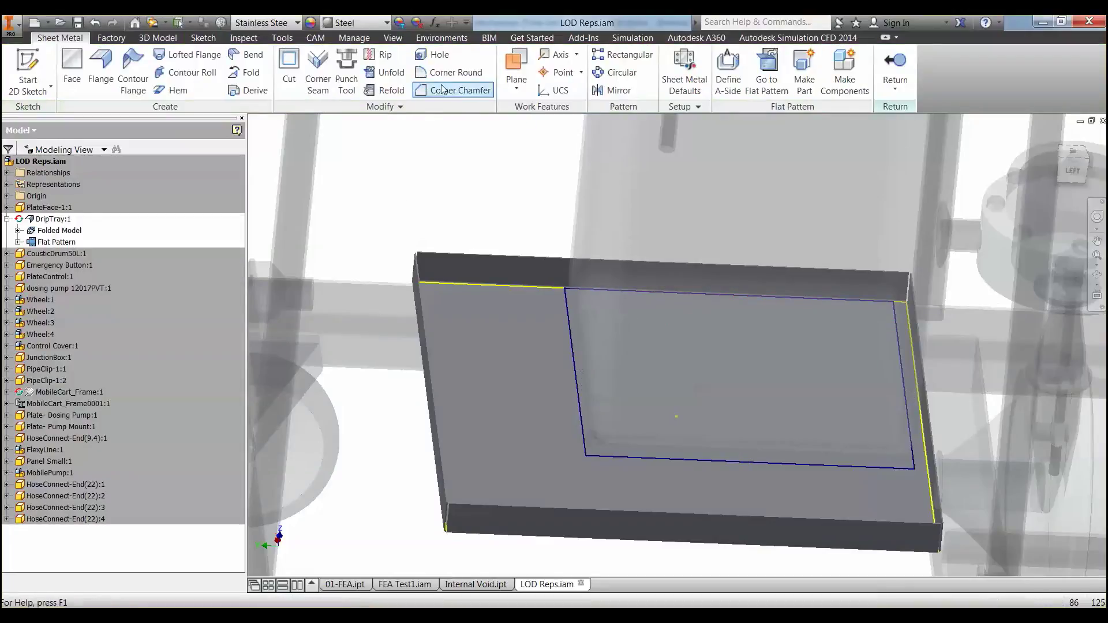
# - Split the drip tray's floor face with the rectangle sketch and return to the assembly
pyautogui.click(156, 38)
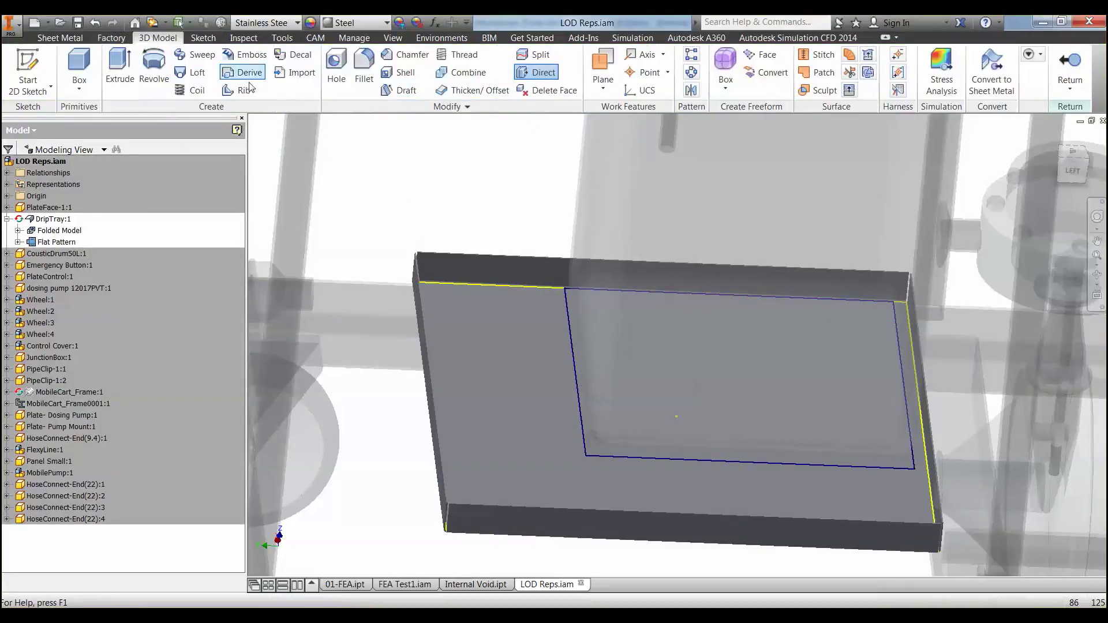
pyautogui.click(534, 54)
pyautogui.click(598, 456)
pyautogui.click(560, 451)
pyautogui.click(304, 229)
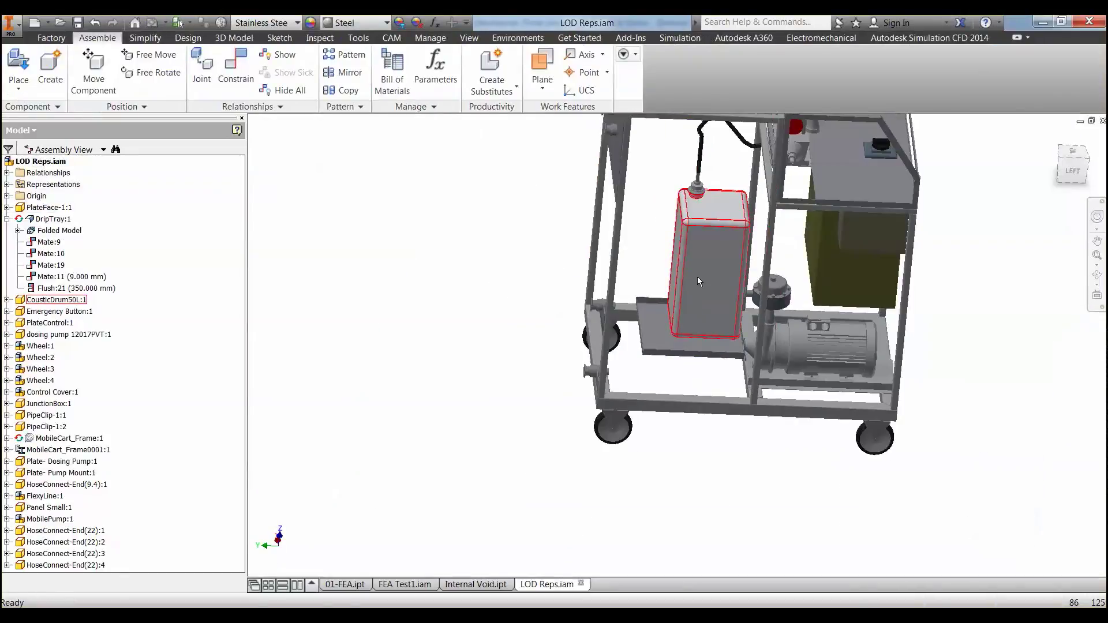
# - Delete the CousticDrum50L drum and the FlexyLine hose from the assembly
pyautogui.click(697, 277)
pyautogui.press('Delete')
pyautogui.moveTo(715, 251); pyautogui.dragTo(701, 293, button='middle')
pyautogui.moveTo(710, 273); pyautogui.dragTo(666, 197)
pyautogui.press('Delete')
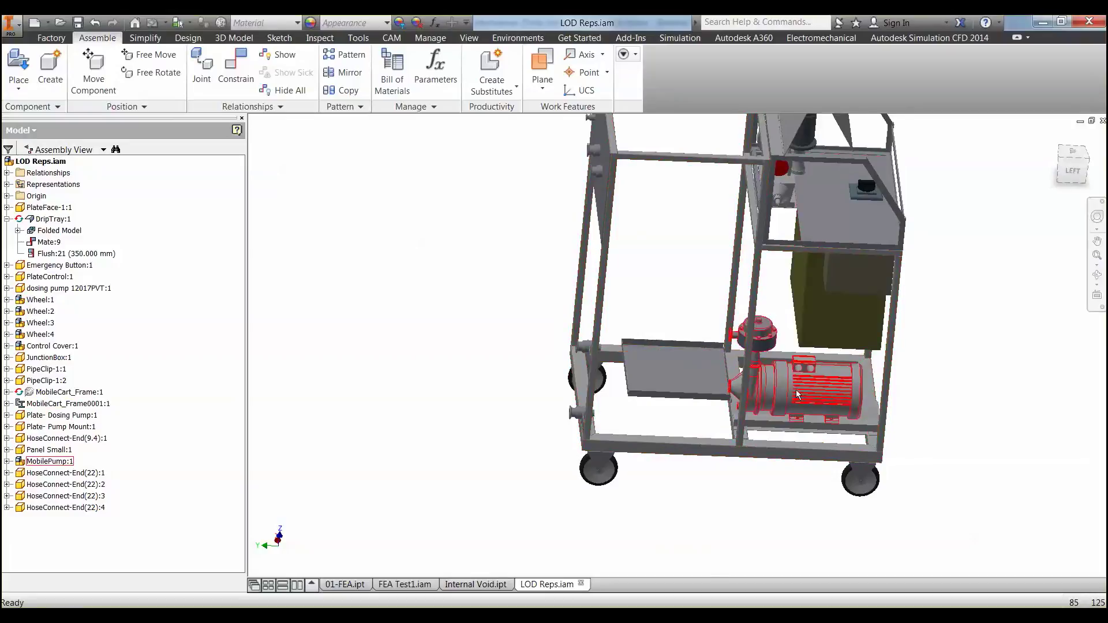
# - Edit the Plate- Pump Mount in place and start a sketch on its ridge face beneath the pump's feet
pyautogui.keyDown('shift'); pyautogui.moveTo(795, 390); pyautogui.dragTo(757, 334, button='middle'); pyautogui.keyUp('shift')
pyautogui.scroll(3, 744, 376)
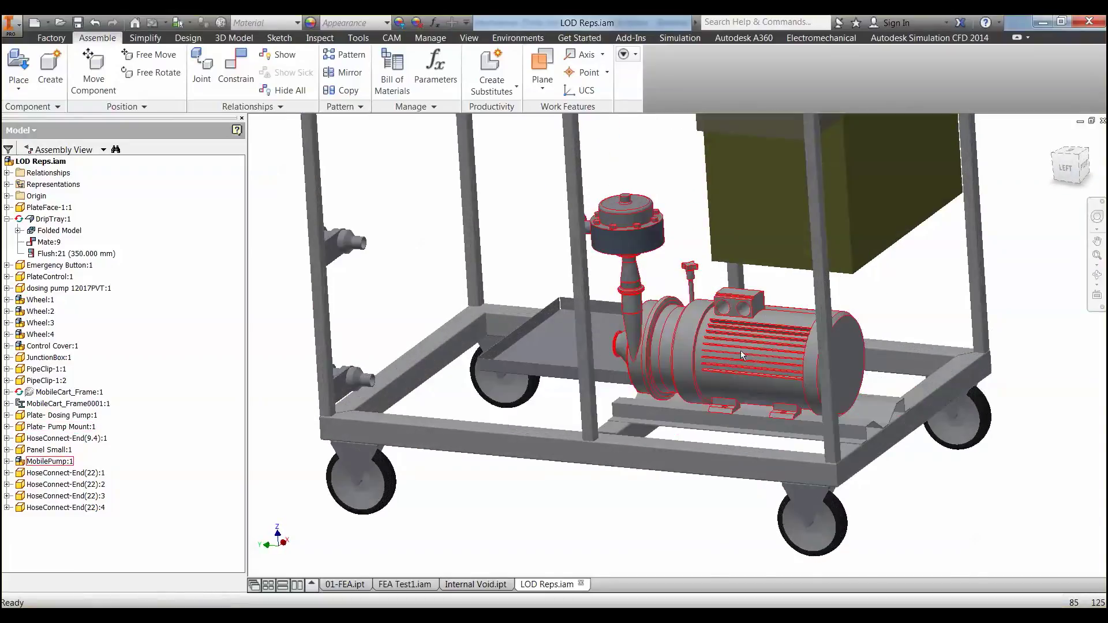
pyautogui.scroll(3, 715, 326)
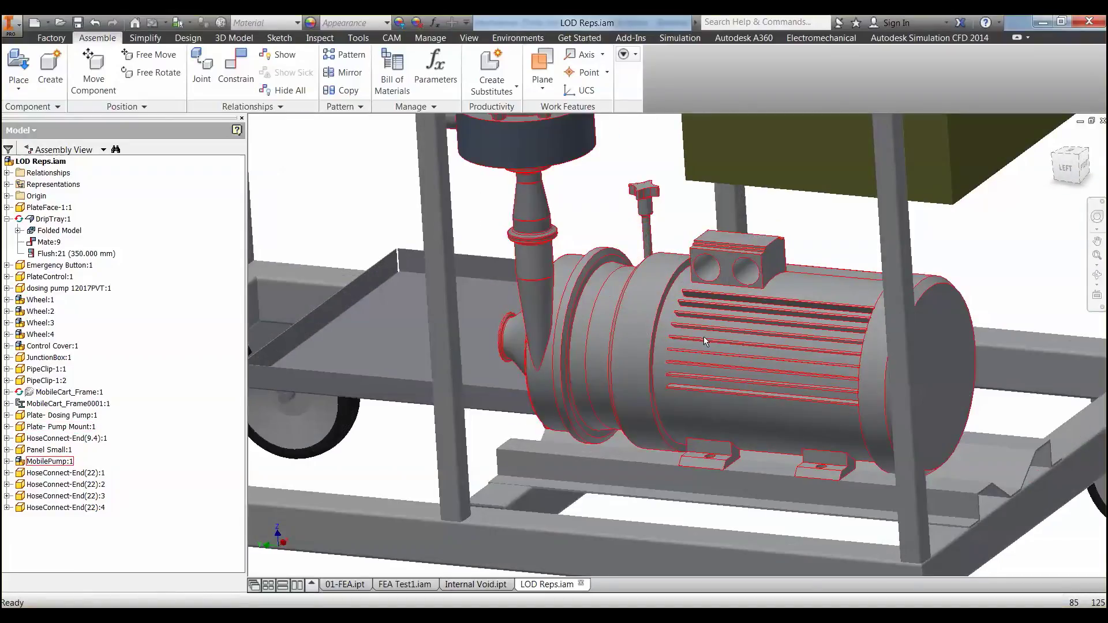
pyautogui.moveTo(703, 339)
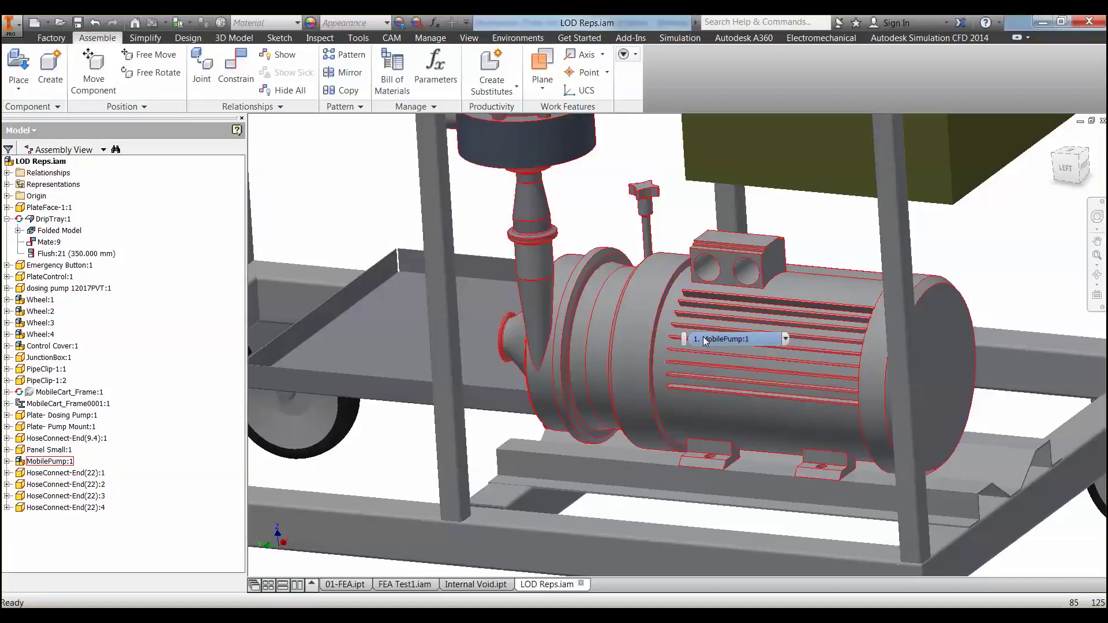
pyautogui.scroll(-3, 661, 362)
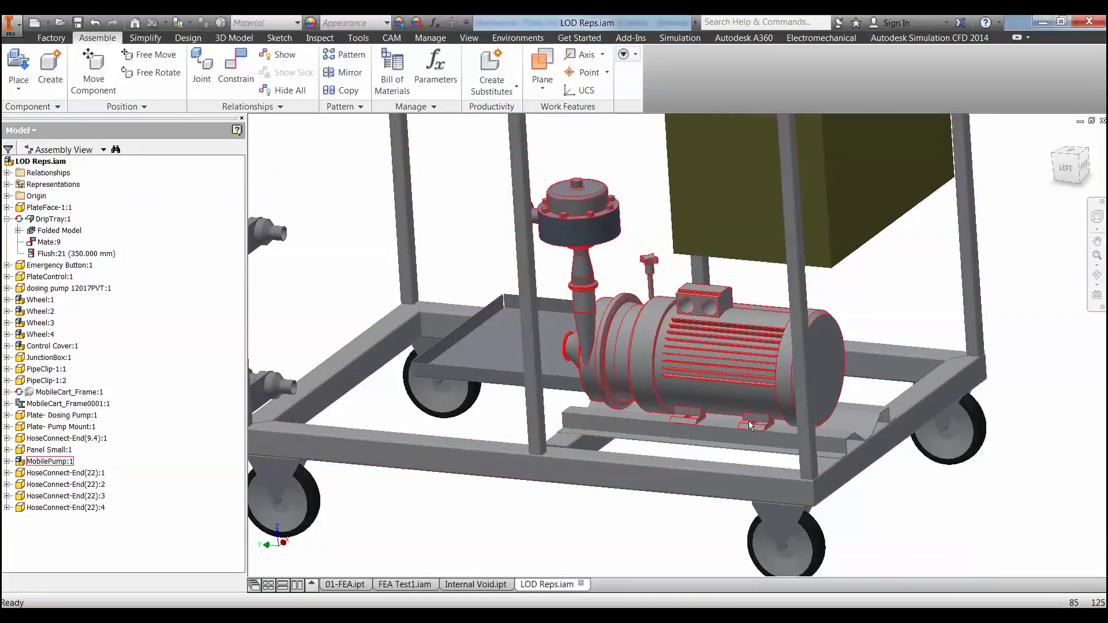
pyautogui.keyDown('shift'); pyautogui.moveTo(784, 388); pyautogui.dragTo(726, 351, button='middle'); pyautogui.keyUp('shift')
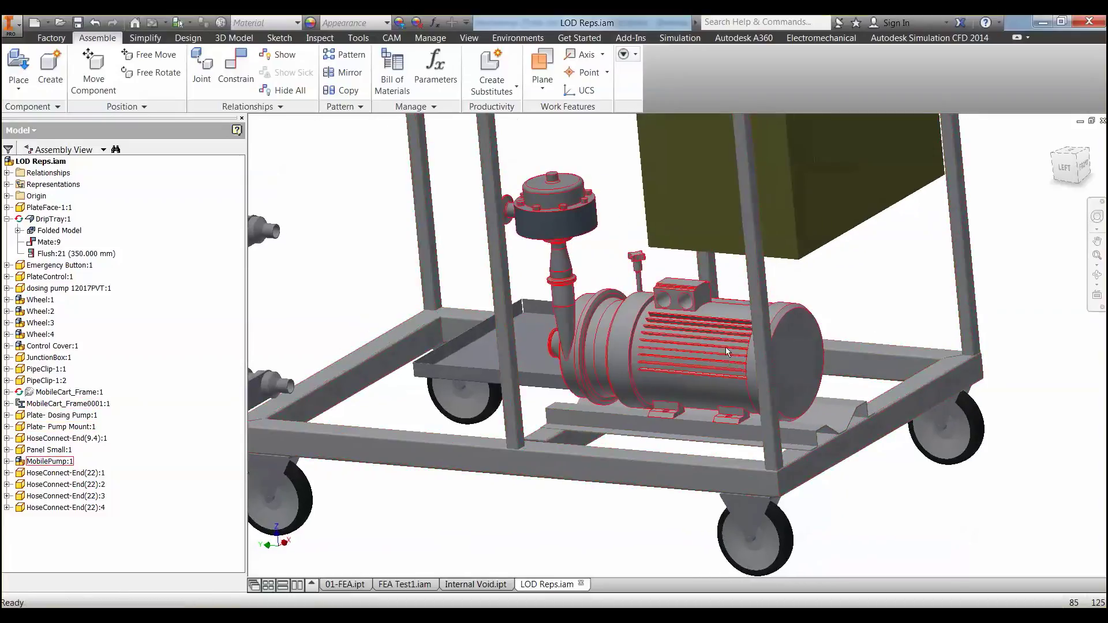
pyautogui.scroll(3, 700, 404)
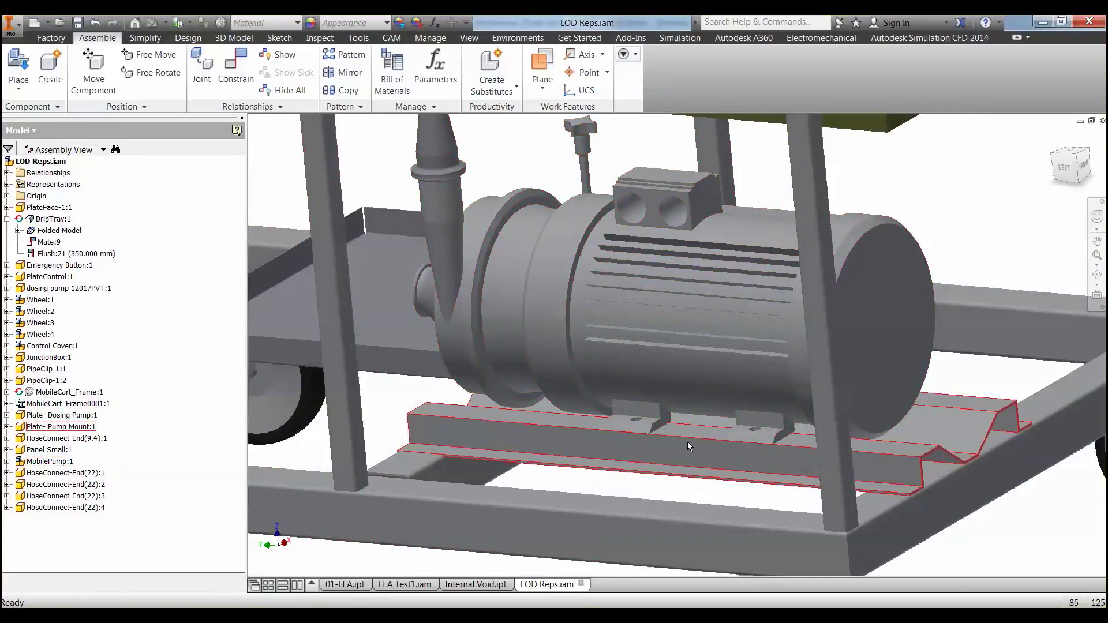
pyautogui.doubleClick(687, 441)
pyautogui.scroll(5, 687, 441)
pyautogui.click(694, 428)
pyautogui.click(747, 421)
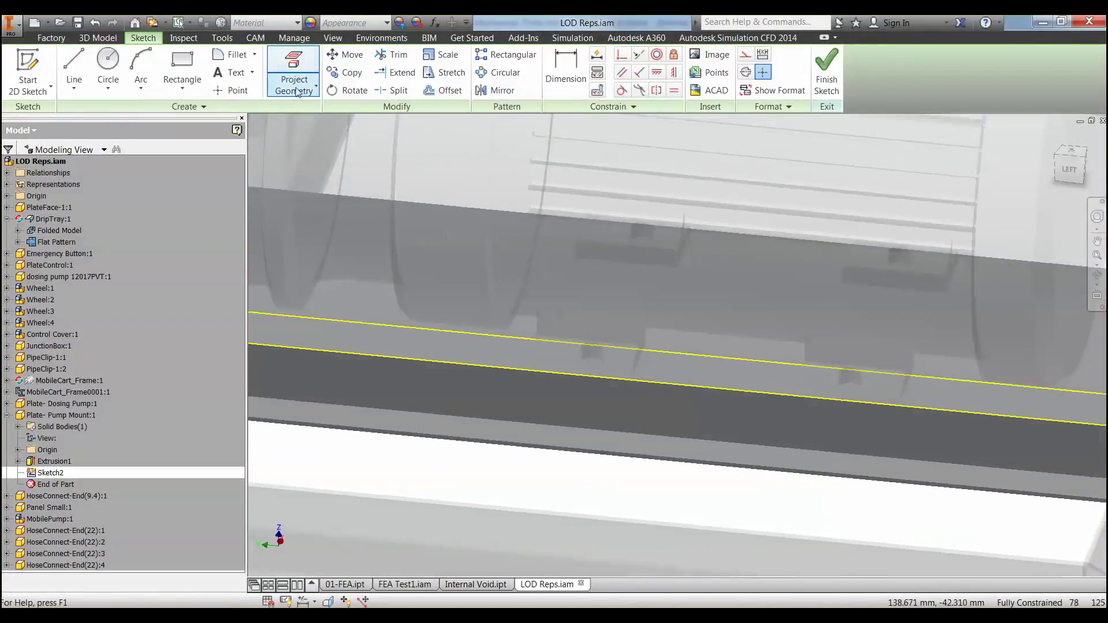
# - Project the side edges of the two motor feet onto the ridge sketch and finish the sketch
pyautogui.click(296, 92)
pyautogui.scroll(3, 642, 365)
pyautogui.click(645, 363)
pyautogui.click(942, 393)
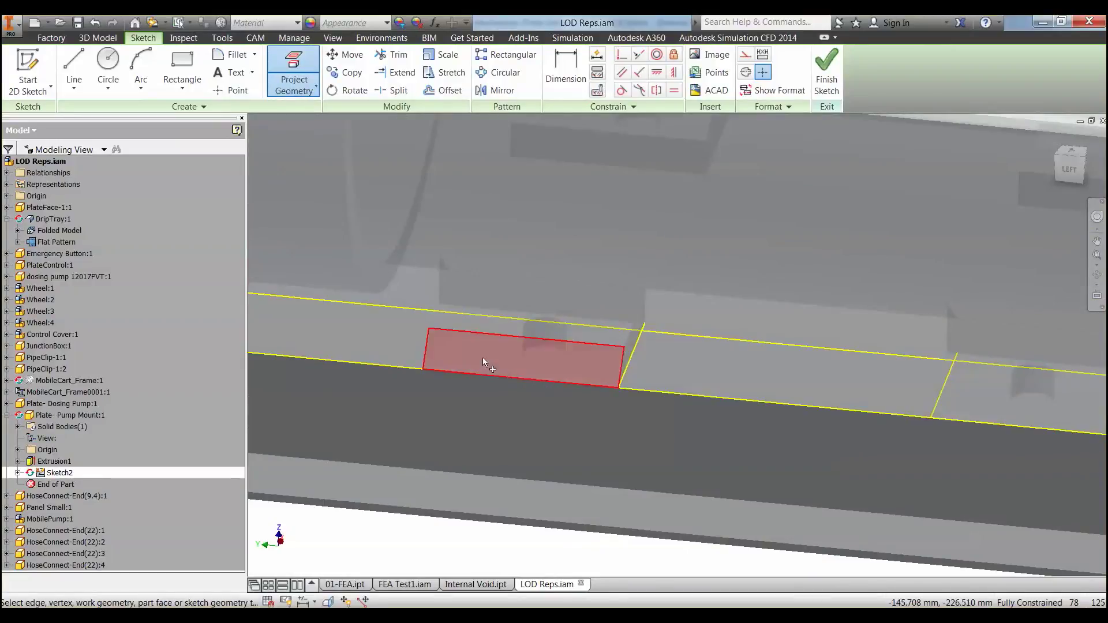
pyautogui.click(438, 338)
pyautogui.scroll(-2, 433, 346)
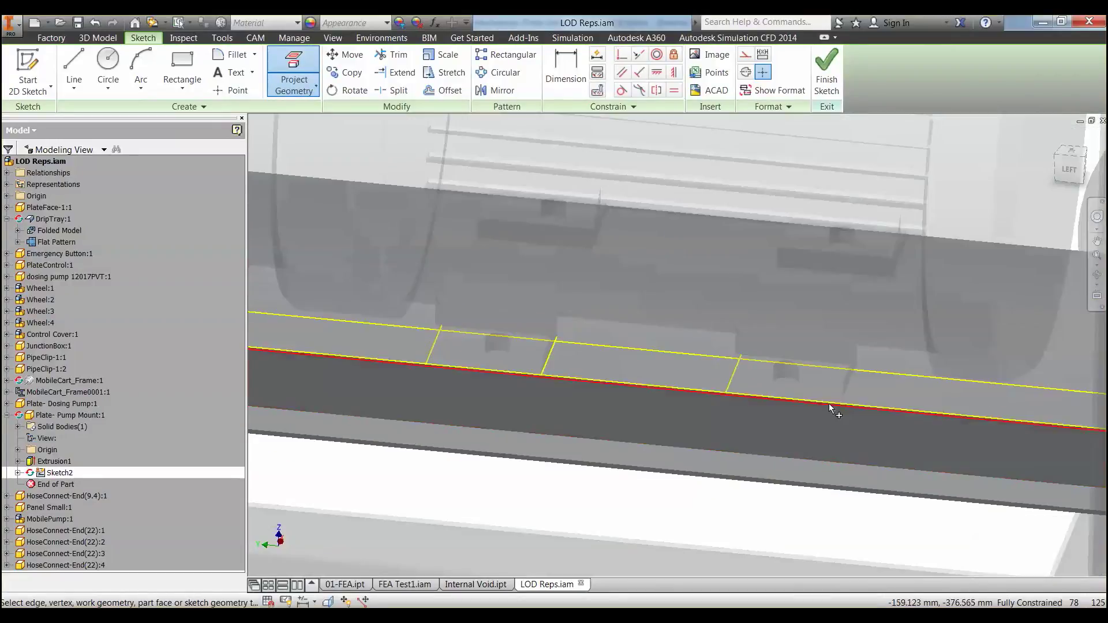
pyautogui.click(850, 383)
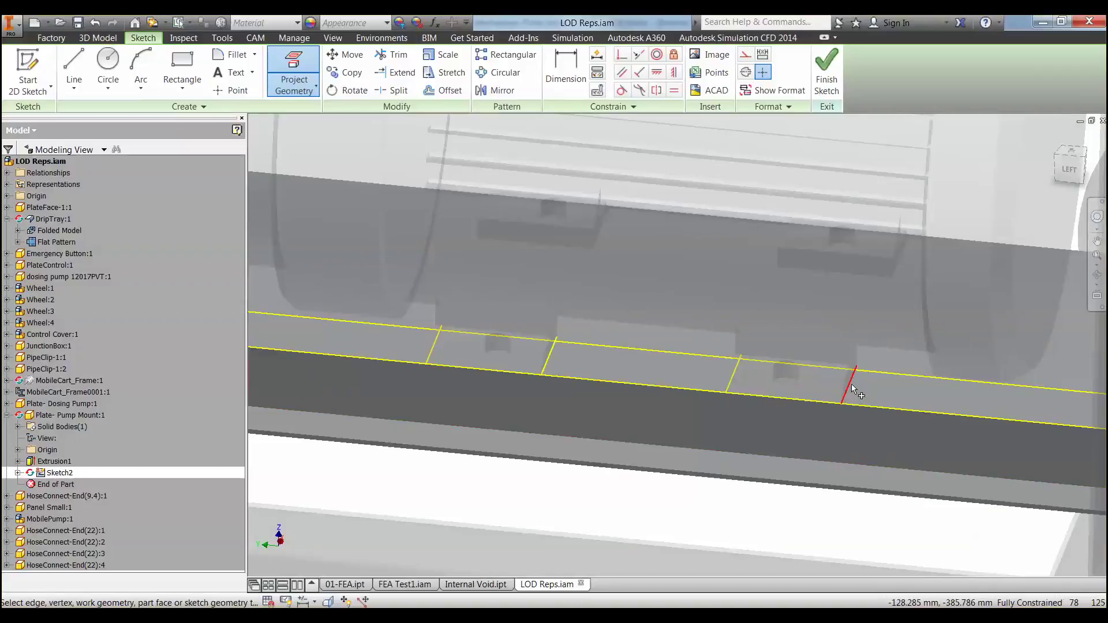
pyautogui.click(827, 86)
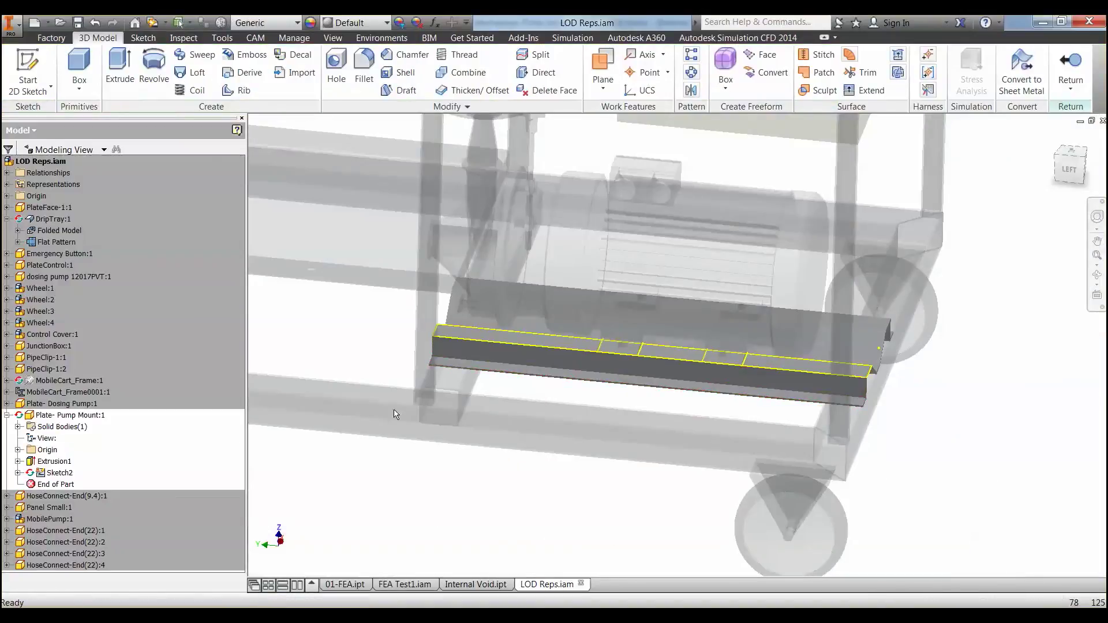
# - Open the Plate- Pump Mount part in its own window
pyautogui.rightClick(58, 415)
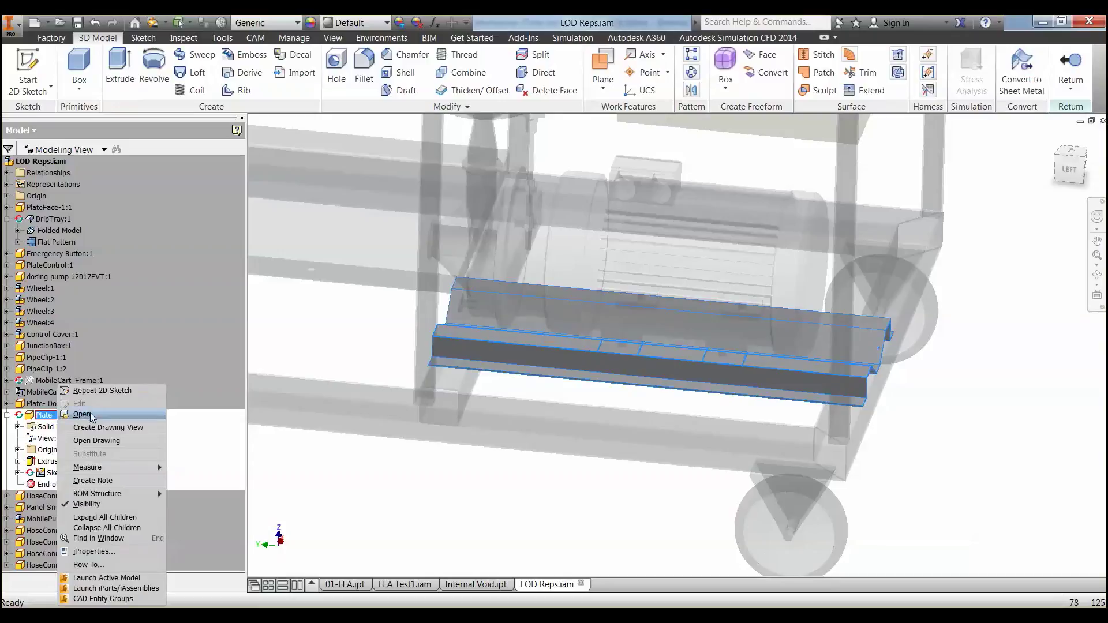
pyautogui.click(81, 415)
pyautogui.keyDown('shift'); pyautogui.moveTo(642, 358); pyautogui.dragTo(813, 353, button='middle'); pyautogui.keyUp('shift')
# - Create a sketch on the part's opposite ridge face and finish it without drawing anything
pyautogui.click(818, 351)
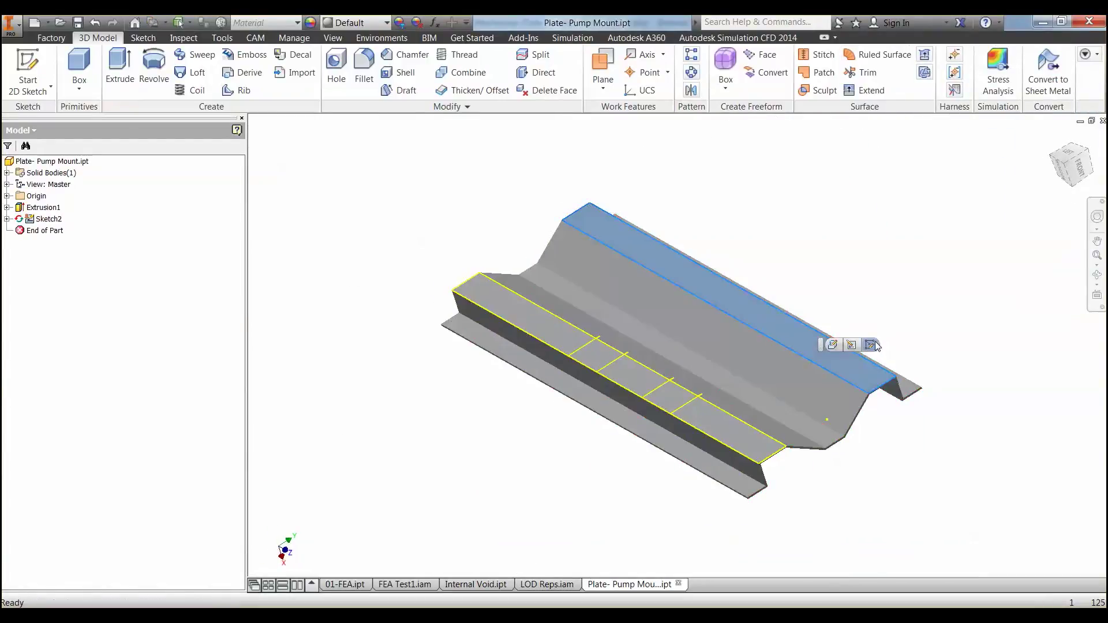
pyautogui.click(871, 345)
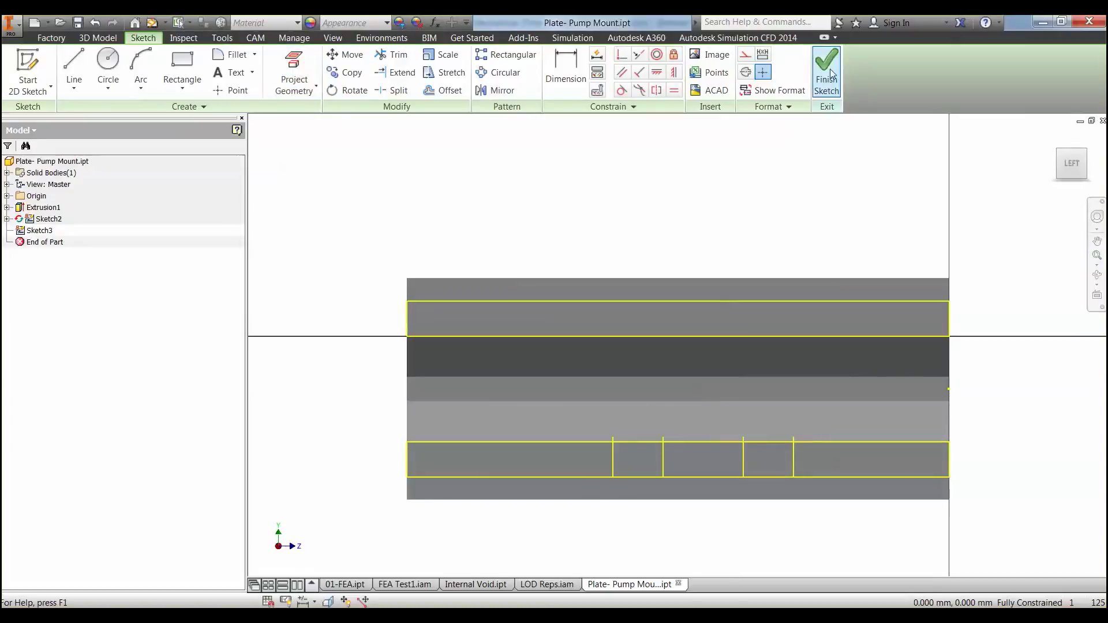
pyautogui.click(828, 74)
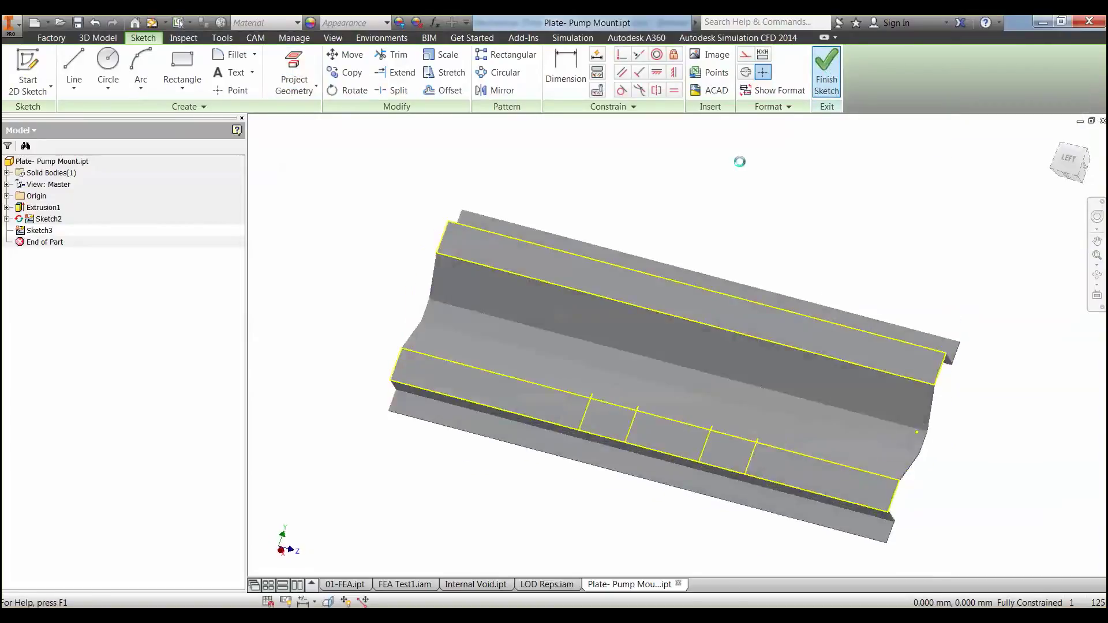
# - Reopen Sketch2 for editing and project the opposite ridge's top face into it
pyautogui.doubleClick(49, 219)
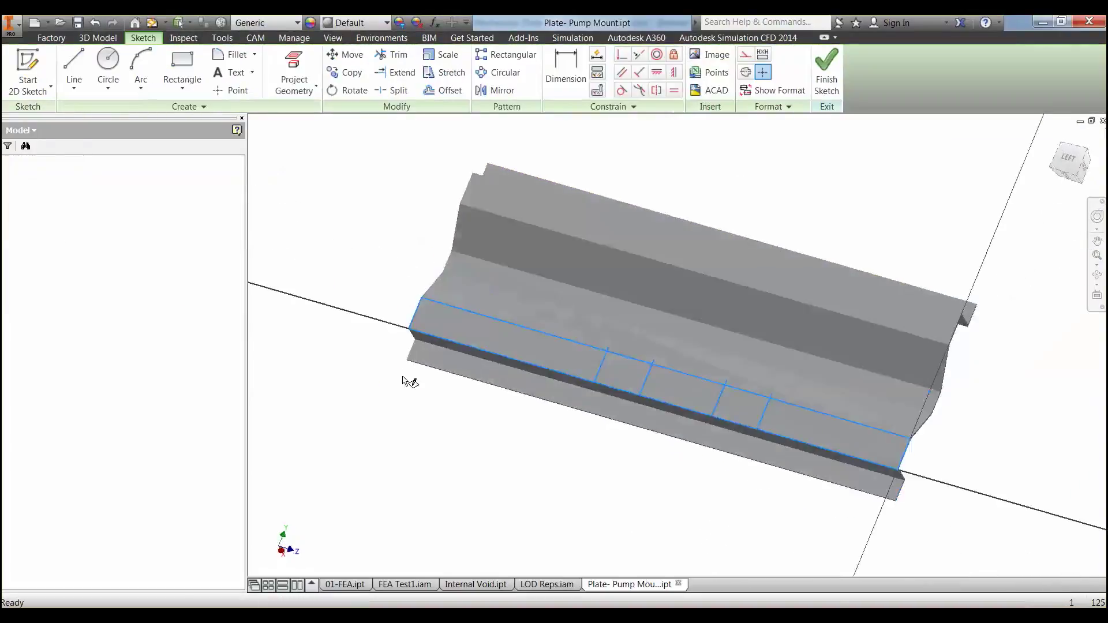
pyautogui.click(294, 72)
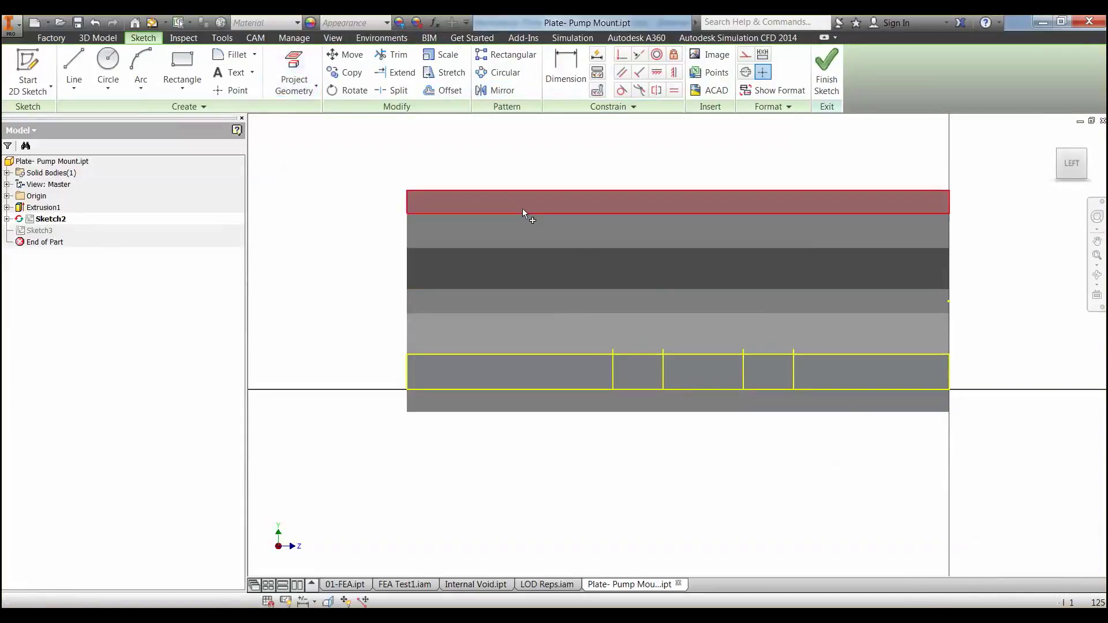
pyautogui.click(521, 220)
pyautogui.keyDown('shift'); pyautogui.moveTo(621, 324); pyautogui.dragTo(578, 278, button='middle'); pyautogui.keyUp('shift')
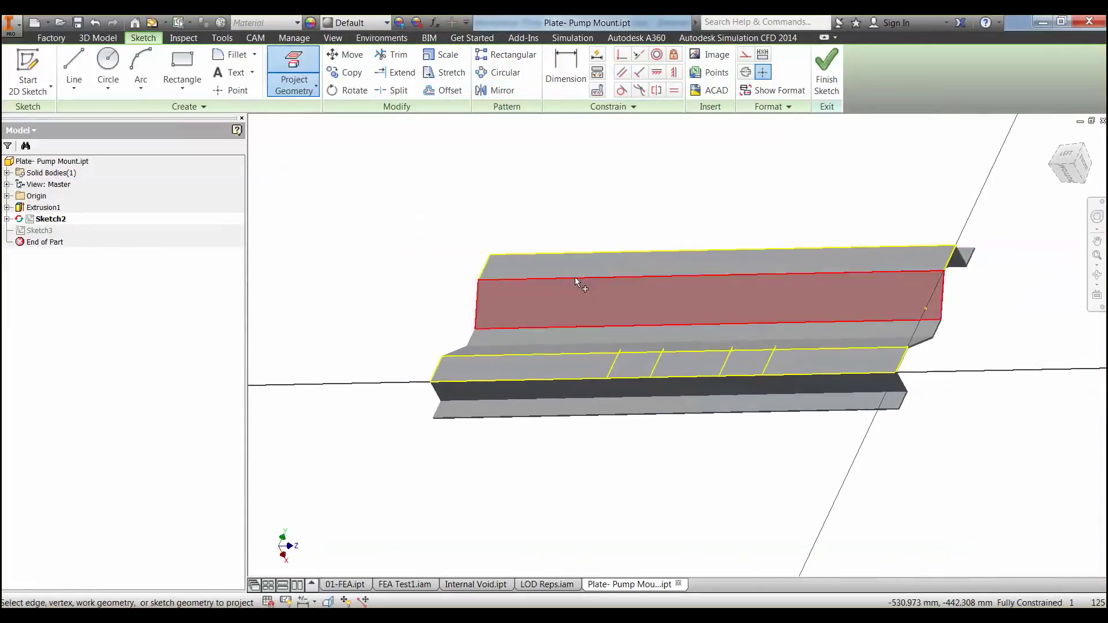
# - Draw two separate rectangles across both ridges of the plate, extending beyond its outer edges
pyautogui.click(185, 67)
pyautogui.click(611, 209)
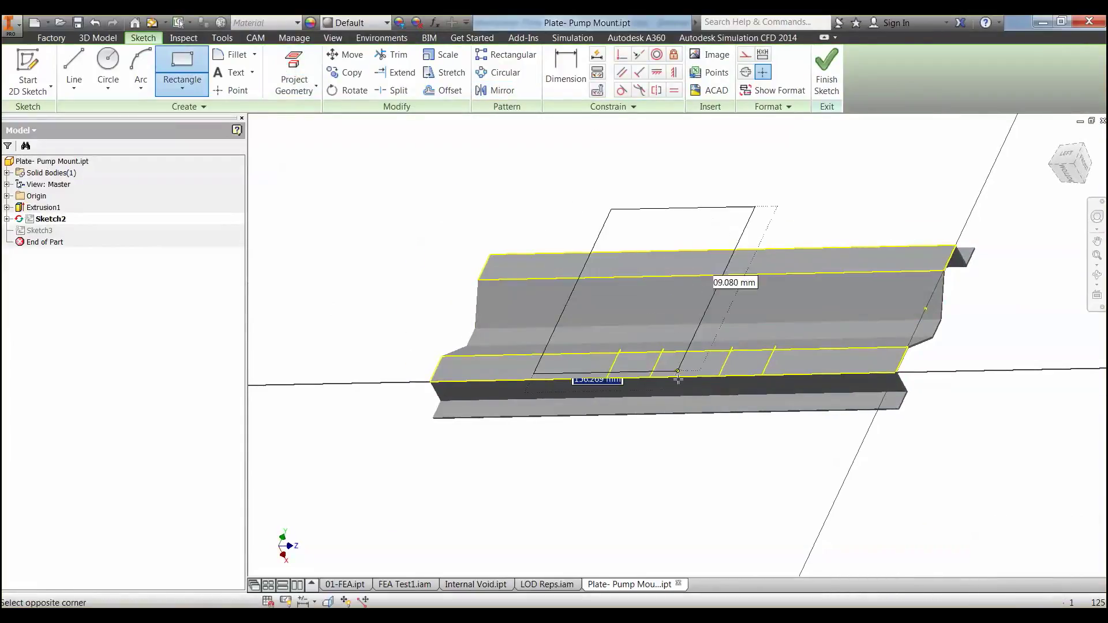
pyautogui.click(635, 434)
pyautogui.click(692, 485)
pyautogui.click(855, 223)
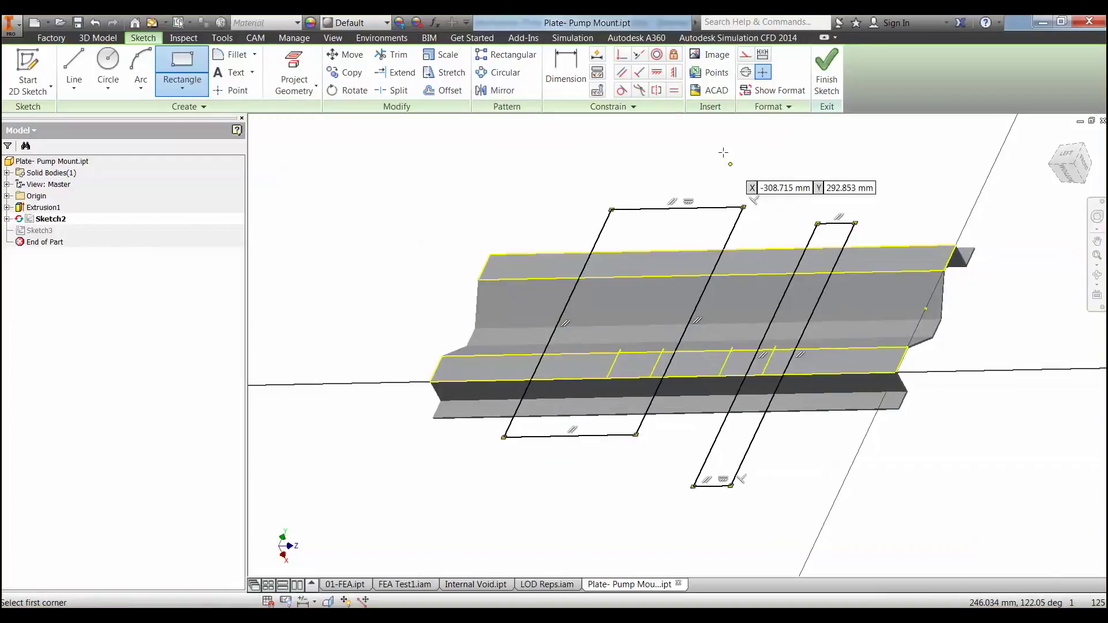
pyautogui.click(1073, 159)
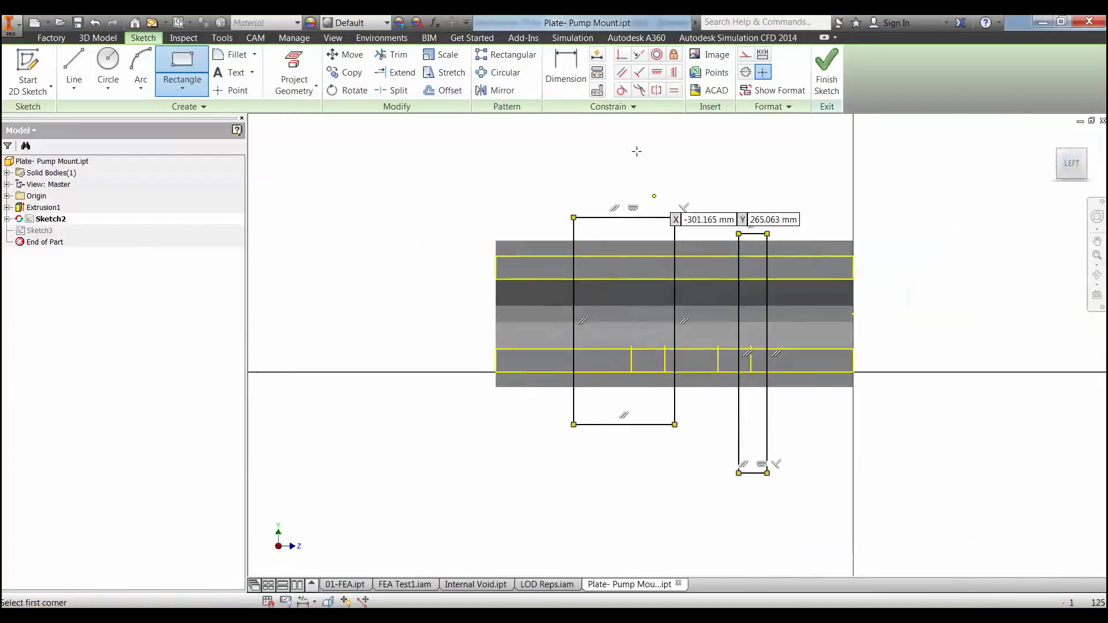
pyautogui.press('Escape')
# - Make the wider rectangle's sides collinear with the first foot's projected edges and its ends with the ridges' outer edges
pyautogui.click(639, 55)
pyautogui.click(675, 363)
pyautogui.click(665, 364)
pyautogui.click(564, 362)
pyautogui.click(631, 364)
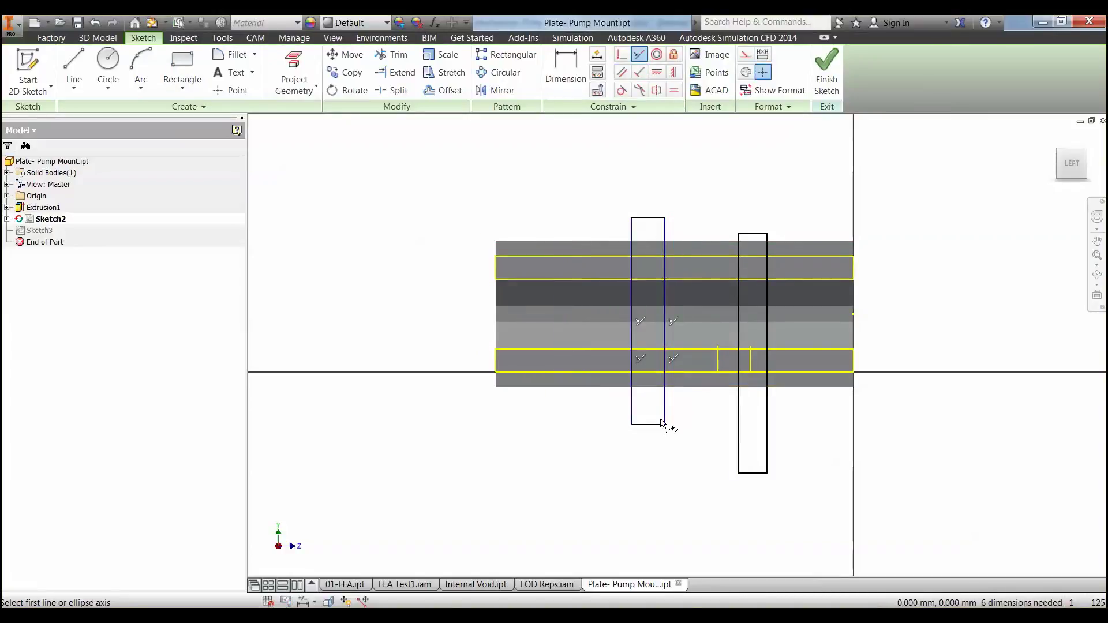
pyautogui.click(658, 372)
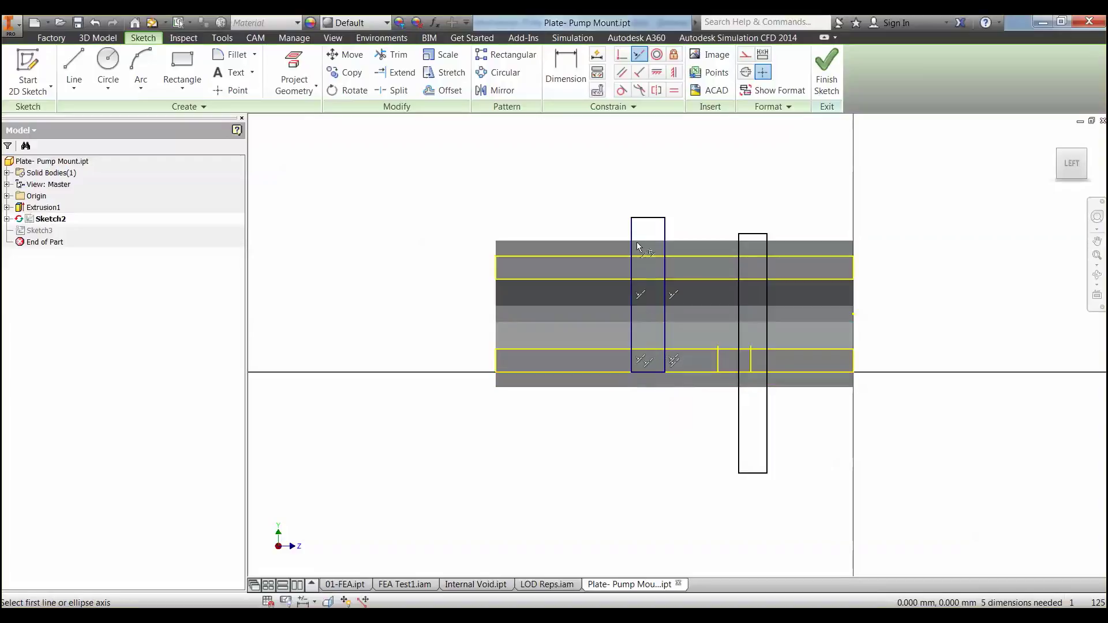
pyautogui.click(648, 220)
pyautogui.click(648, 256)
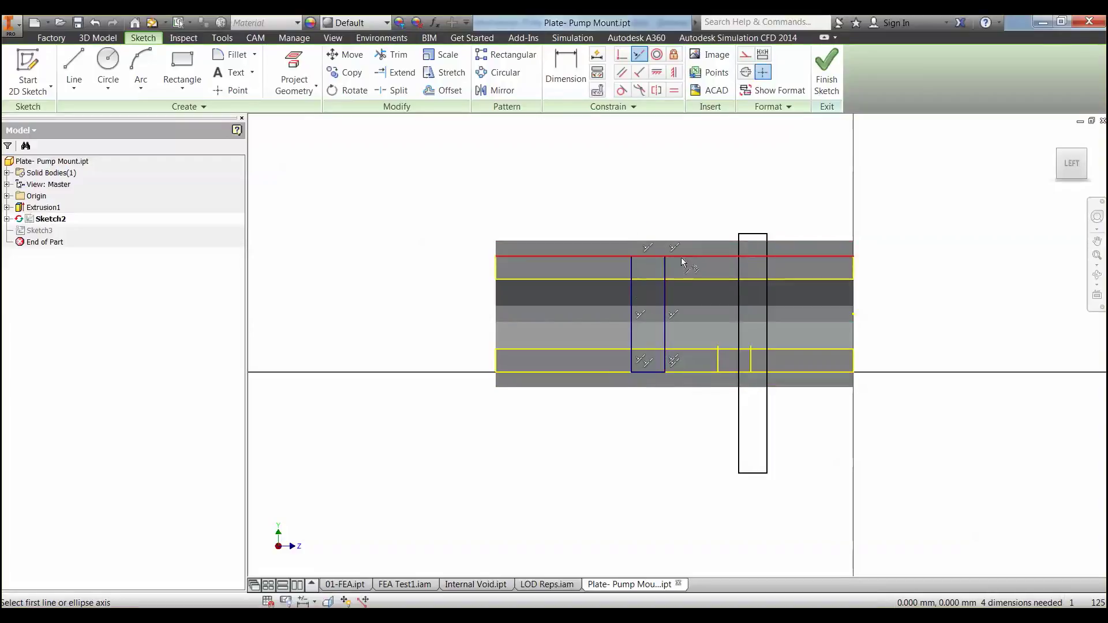
# - Make the narrow rectangle collinear with the ridges' outer edges and the second foot's projected edges, and finish the sketch
pyautogui.click(752, 233)
pyautogui.click(779, 257)
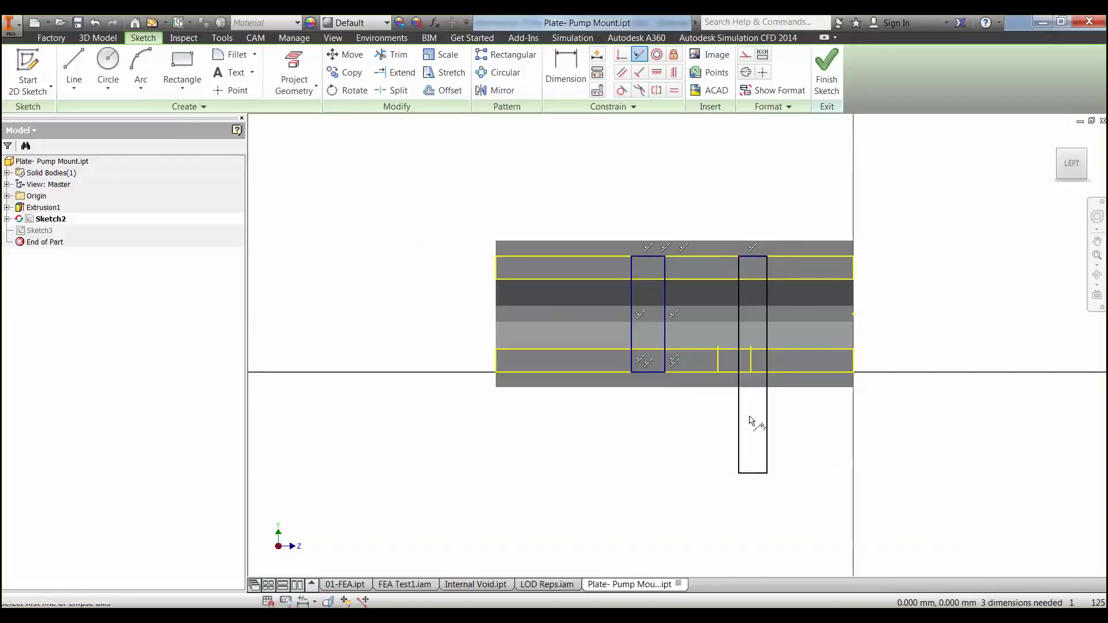
pyautogui.click(780, 373)
pyautogui.scroll(3, 750, 378)
pyautogui.click(725, 354)
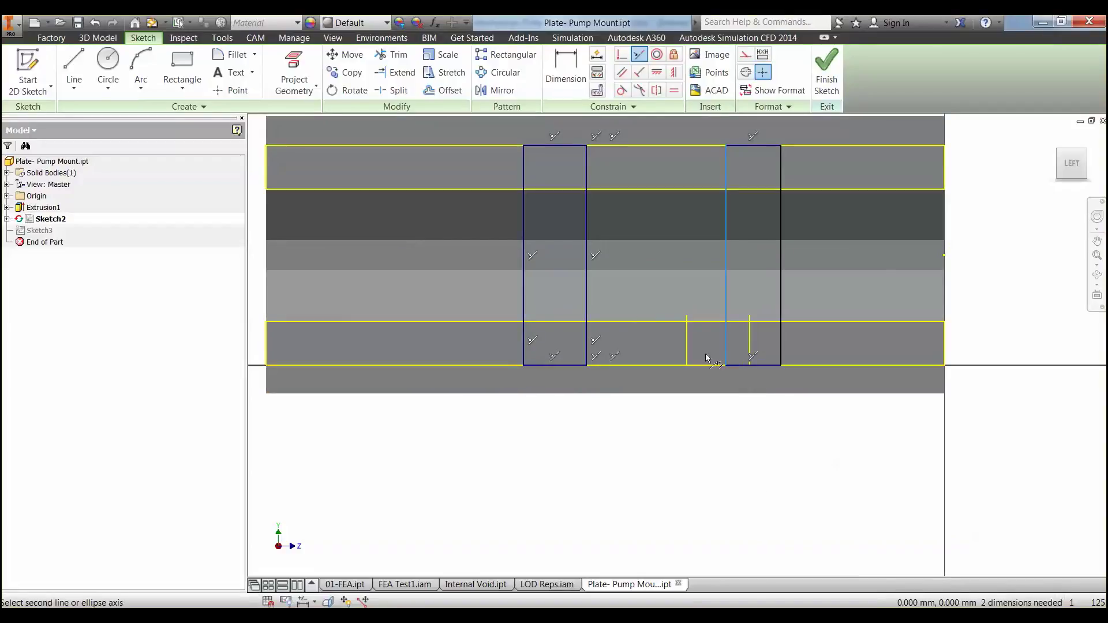
pyautogui.click(687, 349)
pyautogui.click(772, 344)
pyautogui.click(750, 340)
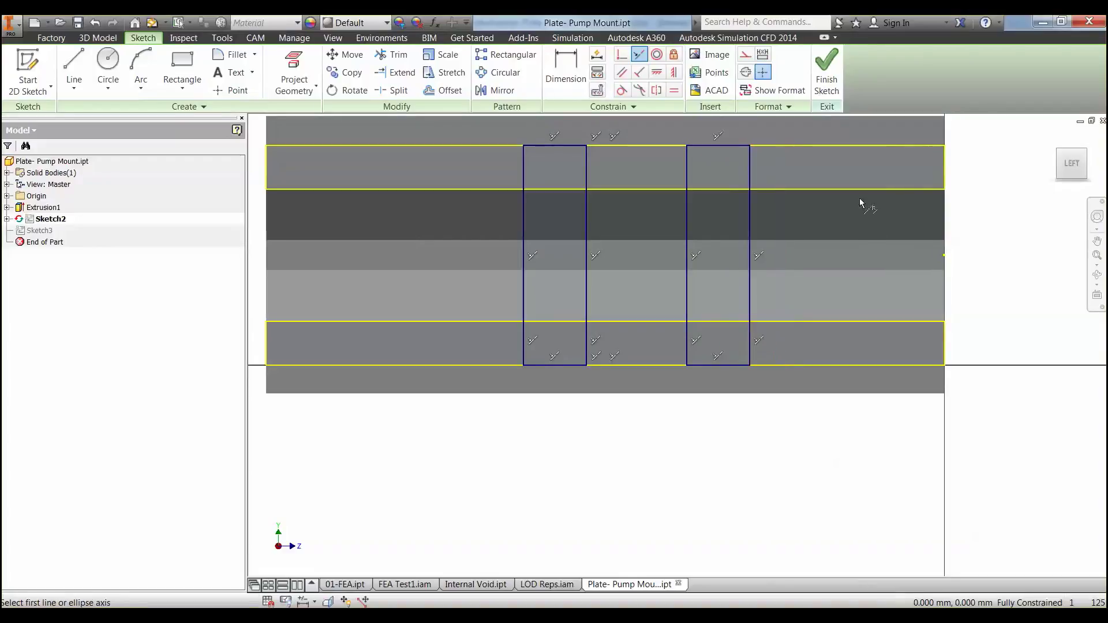
pyautogui.click(826, 69)
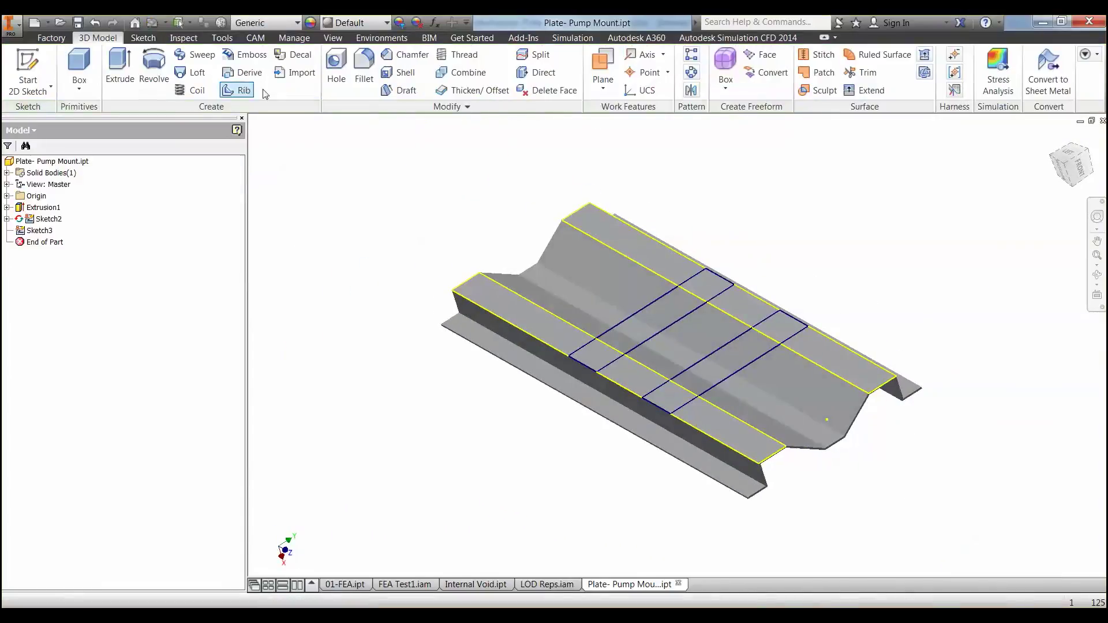
# - Split both ridge top faces using the first foot's rectangle as the split tool
pyautogui.click(531, 56)
pyautogui.click(661, 327)
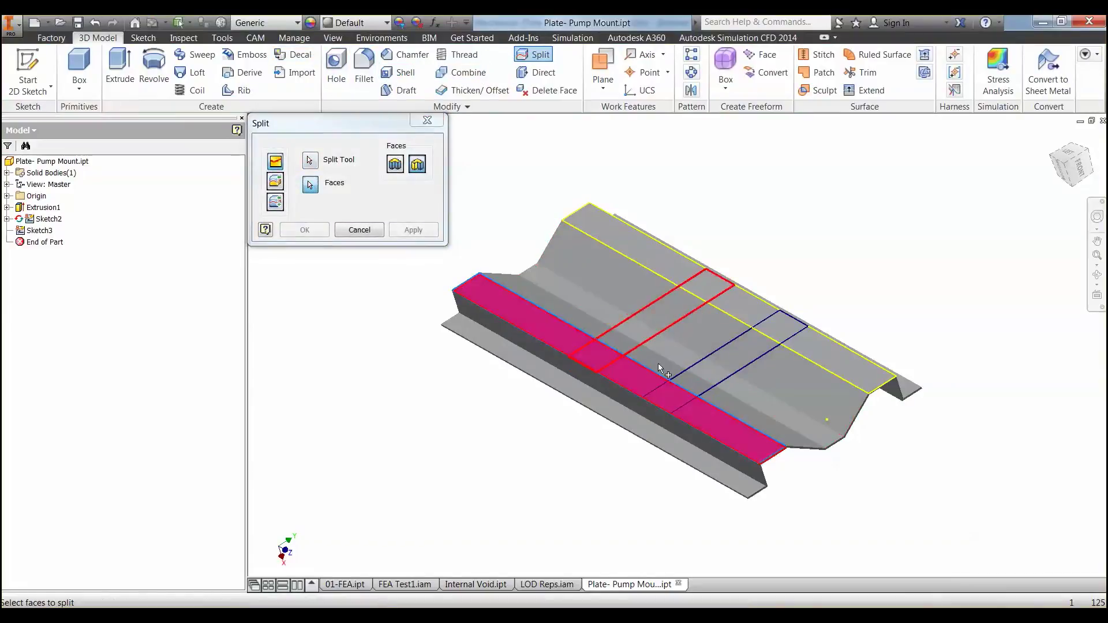
pyautogui.click(660, 367)
pyautogui.click(740, 299)
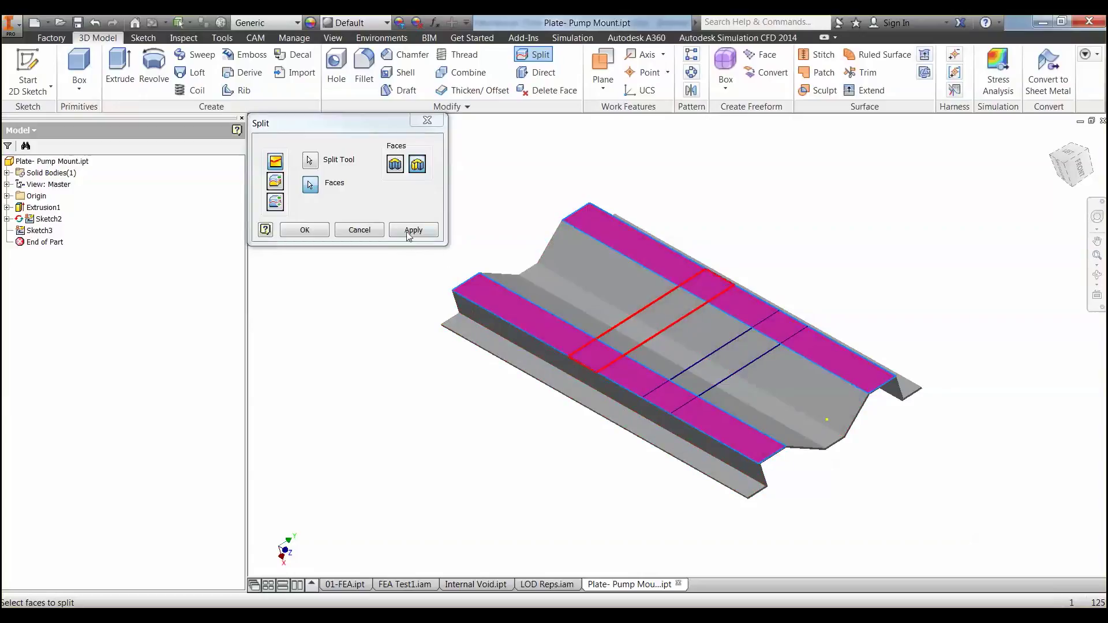
pyautogui.click(305, 230)
# - Make Sketch2 visible again and split the adjoining ridge faces with the second foot's rectangle
pyautogui.click(7, 241)
pyautogui.rightClick(51, 257)
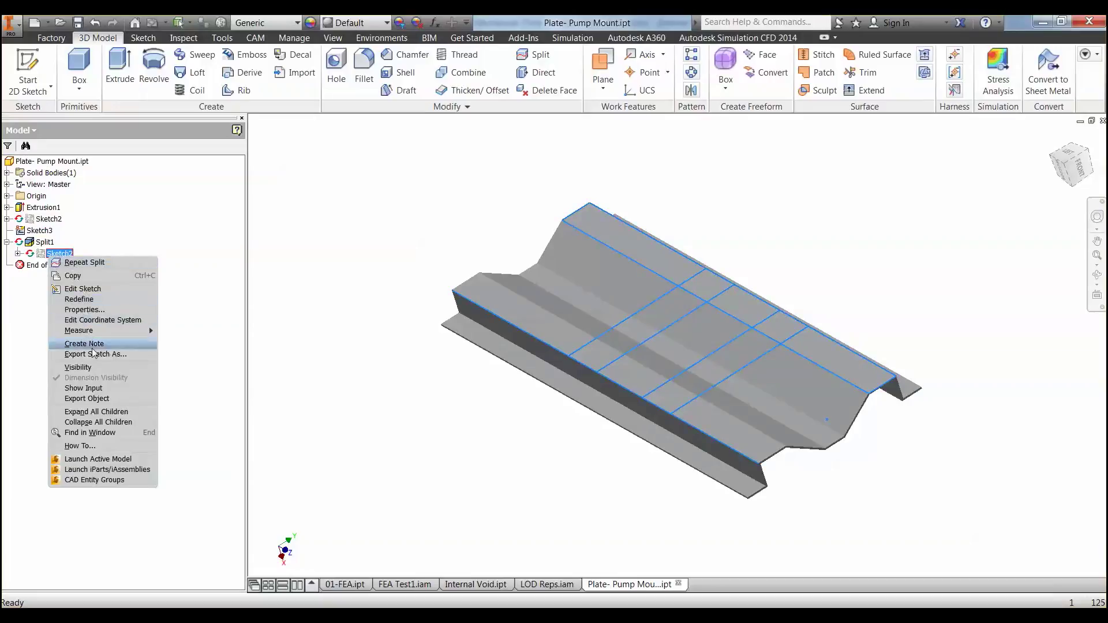
pyautogui.click(78, 367)
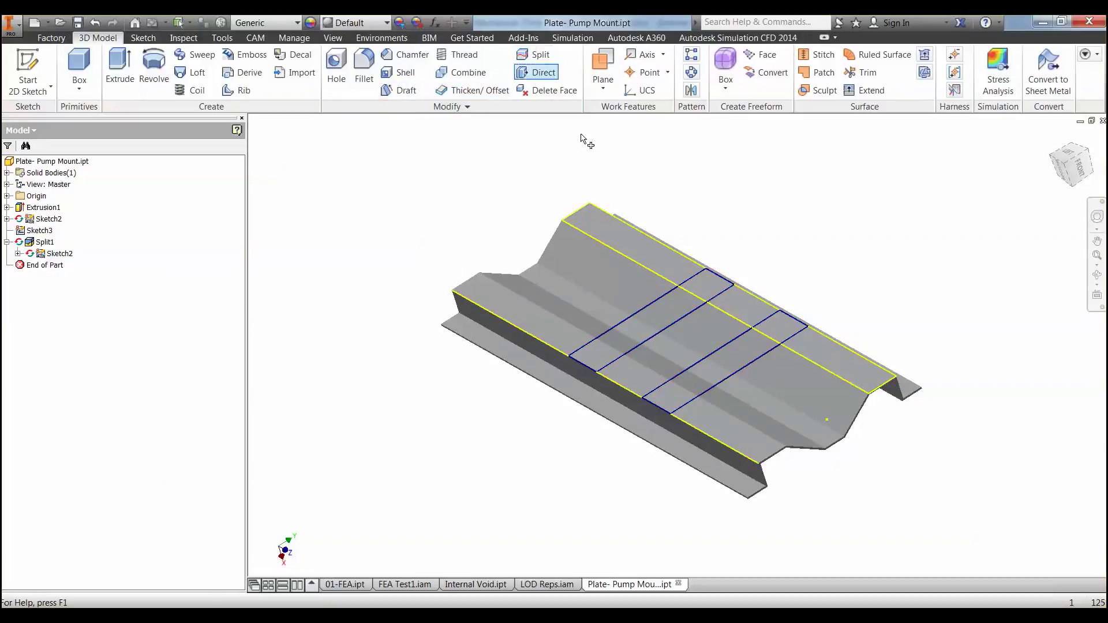
pyautogui.click(741, 368)
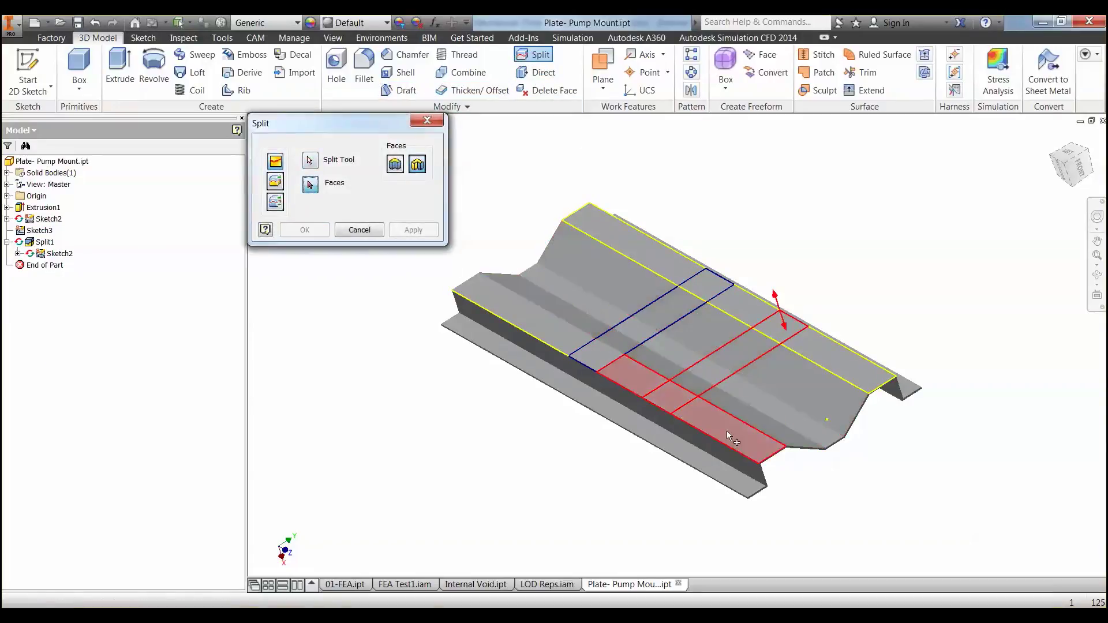
pyautogui.click(729, 430)
pyautogui.click(841, 356)
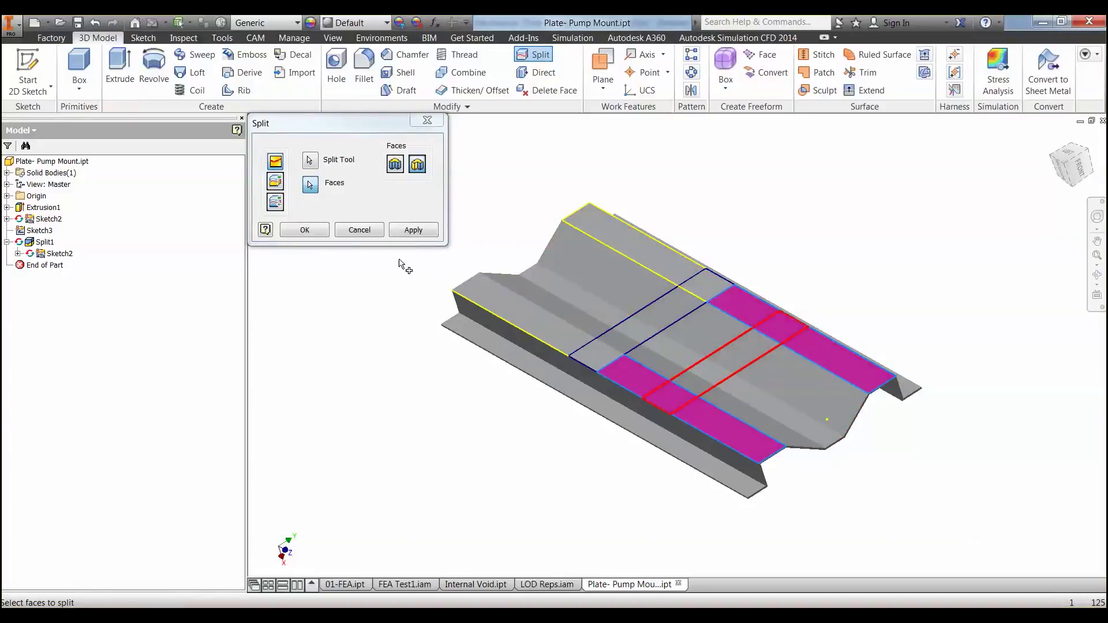
pyautogui.click(304, 230)
# - Hide Sketch2 and select the split contact faces on both ridges of the pump mount to check them
pyautogui.rightClick(60, 254)
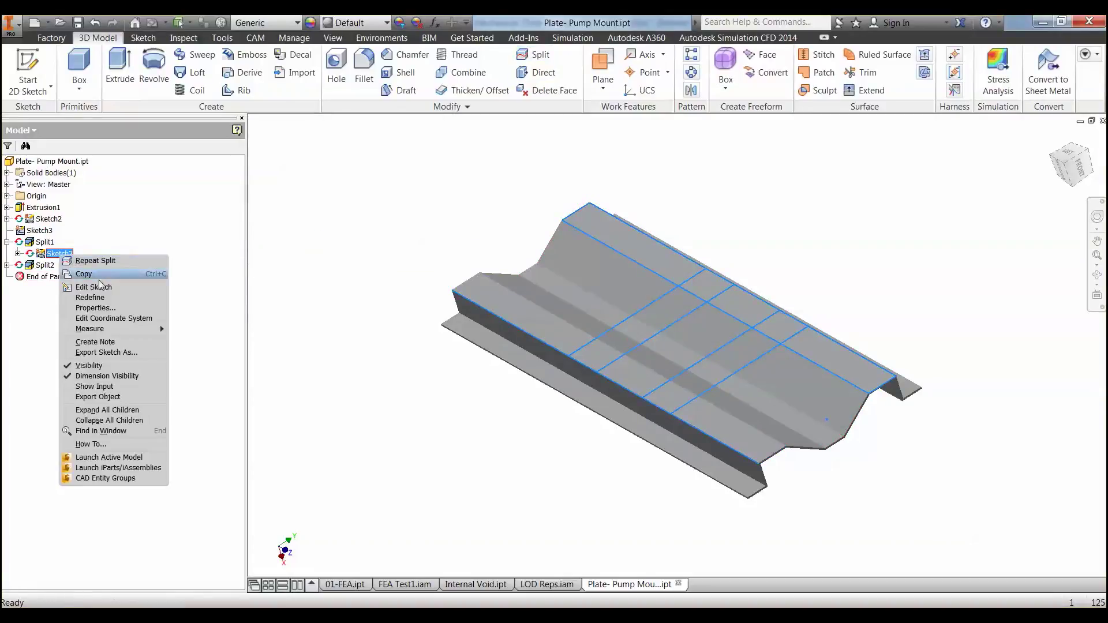
pyautogui.click(108, 365)
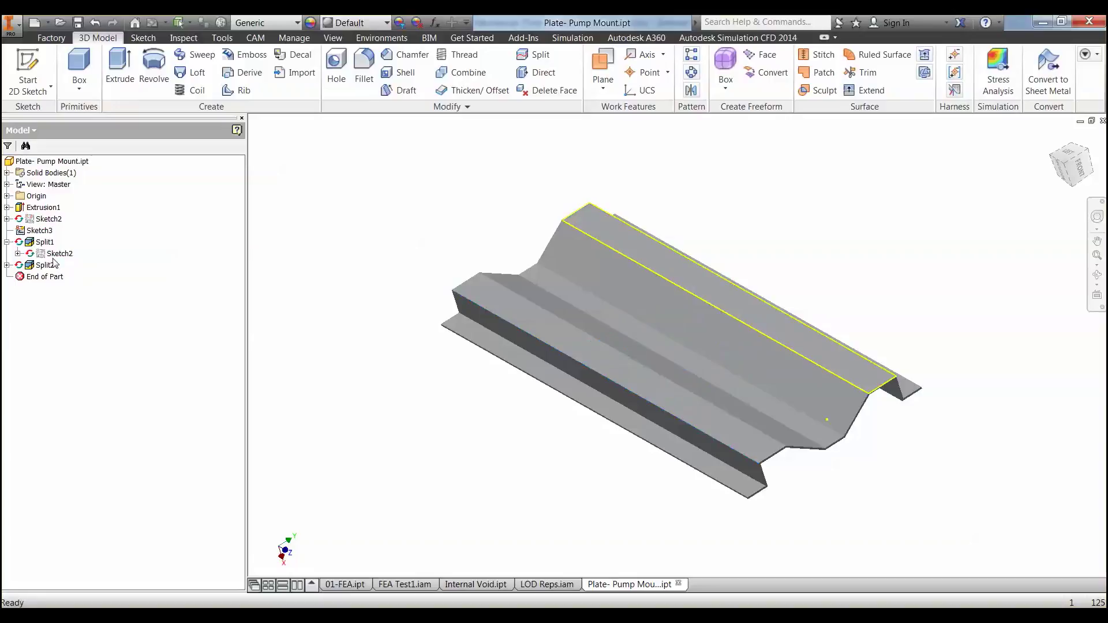
pyautogui.click(709, 285)
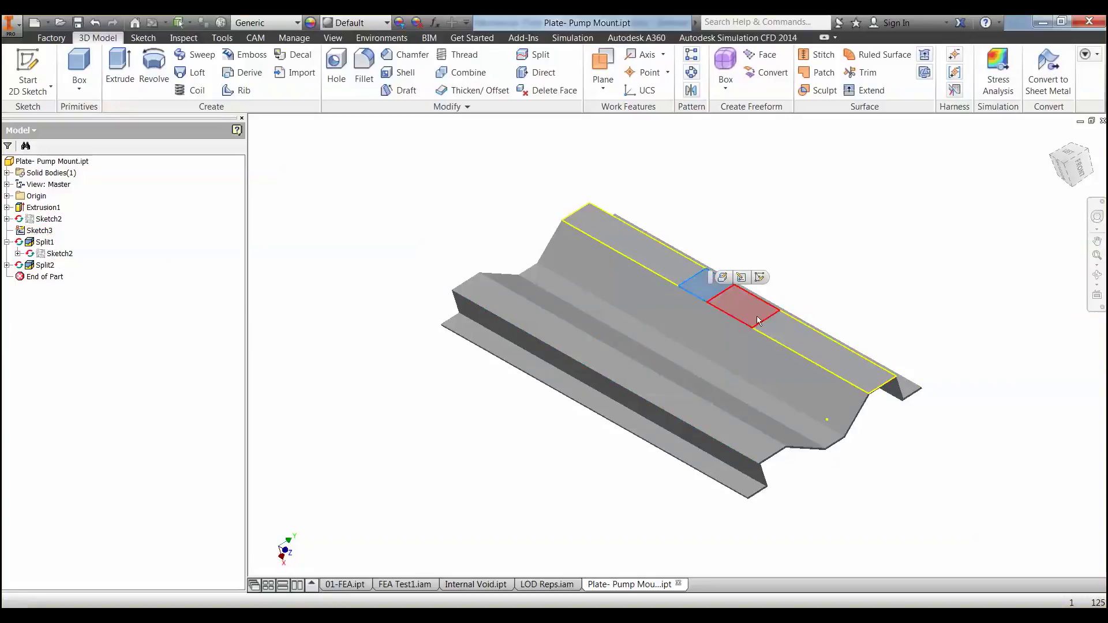
pyautogui.click(776, 327)
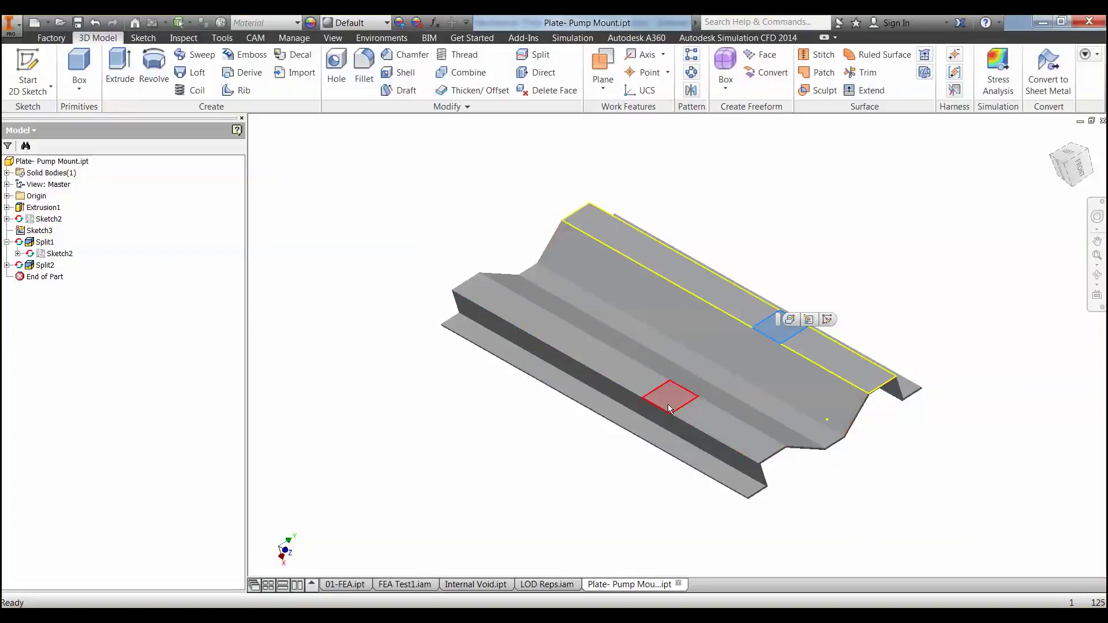
pyautogui.click(711, 282)
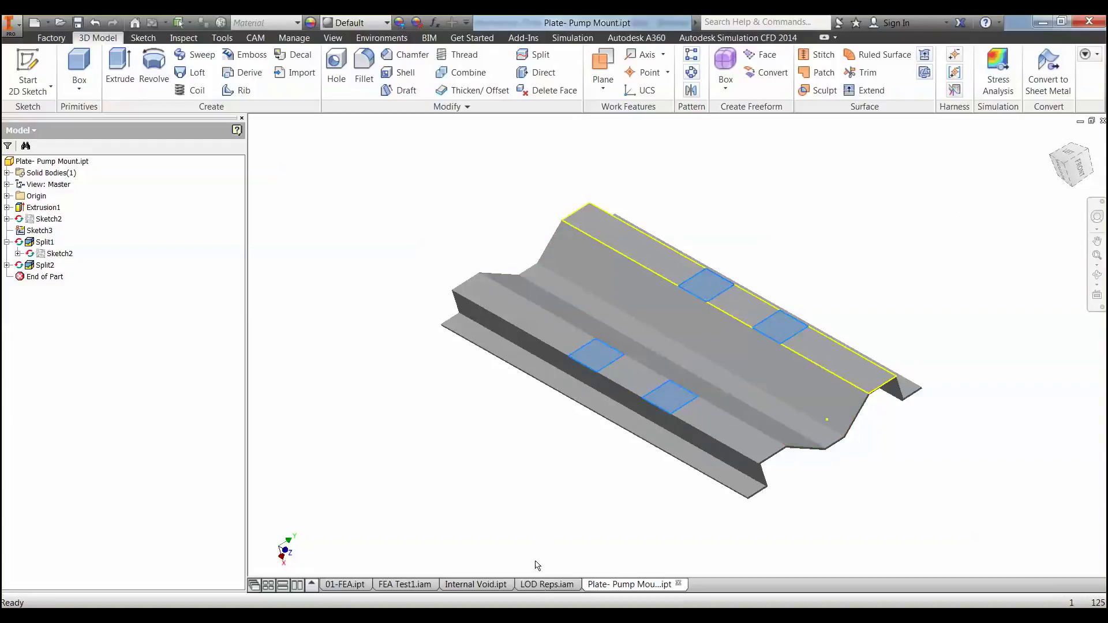
# - Return to the LOD Reps assembly and delete the MobilePump component from the pump mount
pyautogui.click(544, 584)
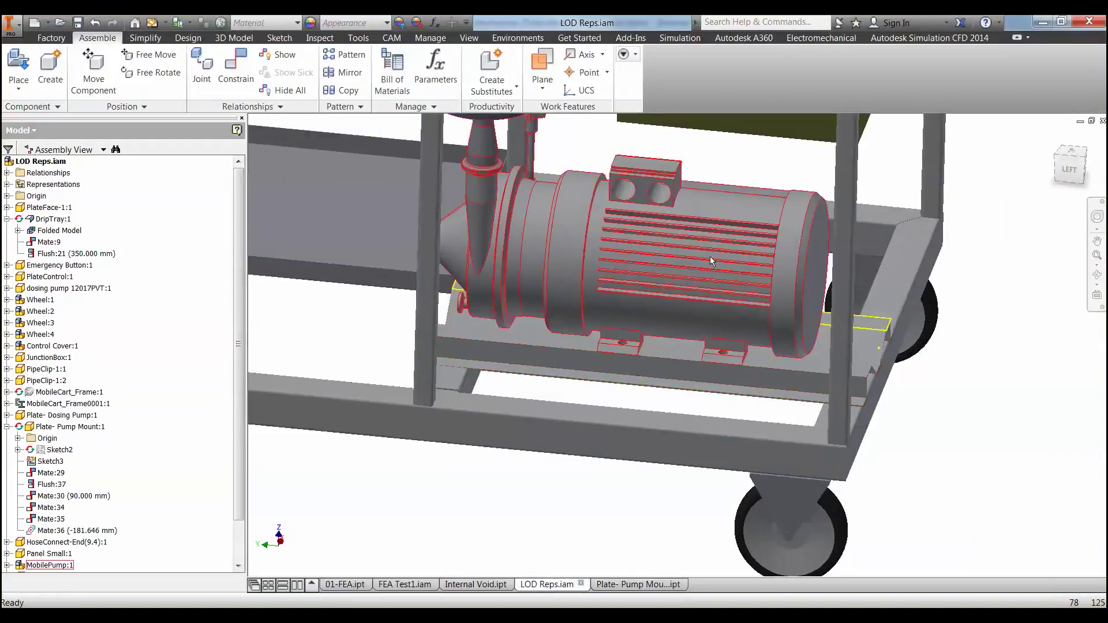
pyautogui.press('Delete')
# - Delete all four wheels from the underside of the cart frame
pyautogui.scroll(-3, 712, 261)
pyautogui.keyDown('shift'); pyautogui.moveTo(719, 304); pyautogui.dragTo(738, 448, button='middle'); pyautogui.keyUp('shift')
pyautogui.scroll(-3, 721, 405)
pyautogui.moveTo(717, 407); pyautogui.dragTo(724, 423, button='middle')
pyautogui.scroll(3, 739, 486)
pyautogui.keyDown('shift'); pyautogui.moveTo(772, 463); pyautogui.dragTo(766, 417, button='middle'); pyautogui.keyUp('shift')
pyautogui.scroll(3, 759, 302)
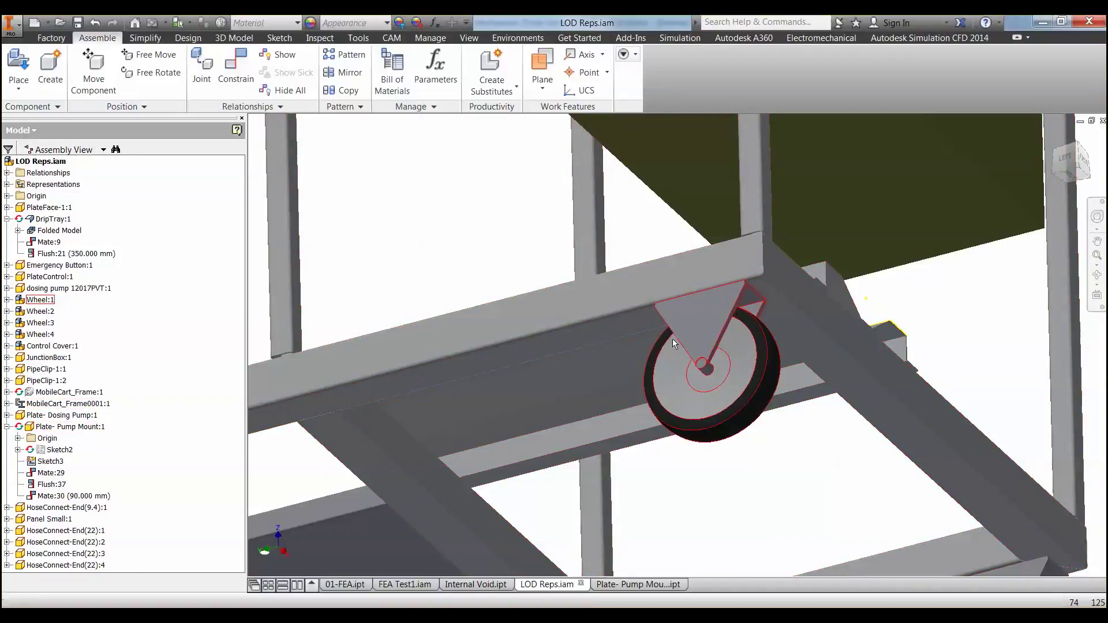
pyautogui.scroll(-5, 717, 356)
pyautogui.click(718, 356)
pyautogui.press('Delete')
pyautogui.click(815, 466)
pyautogui.press('Delete')
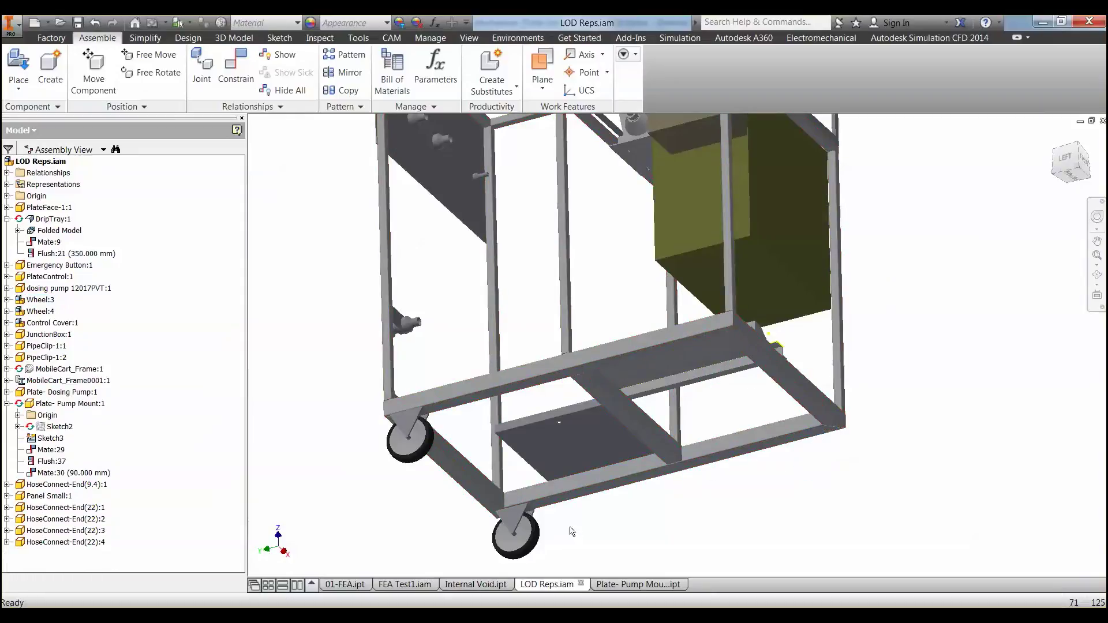
pyautogui.click(513, 532)
pyautogui.press('Delete')
pyautogui.click(411, 449)
pyautogui.press('Delete')
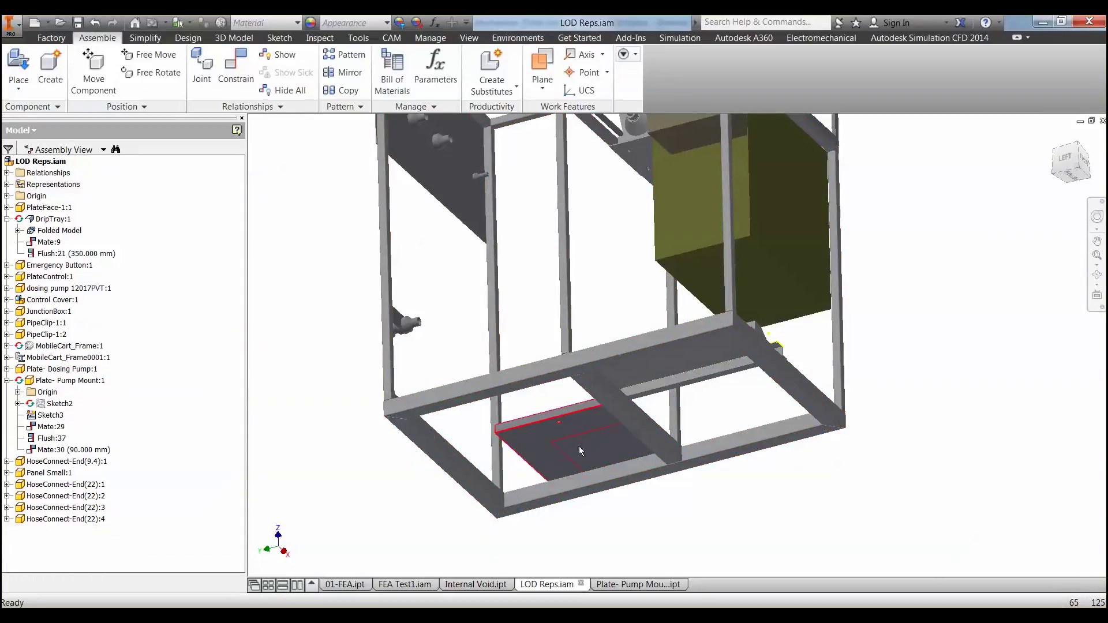
# - Delete the emergency button and the dosing pump from the upper part of the cart
pyautogui.keyDown('shift'); pyautogui.moveTo(667, 357); pyautogui.dragTo(669, 421, button='middle'); pyautogui.keyUp('shift')
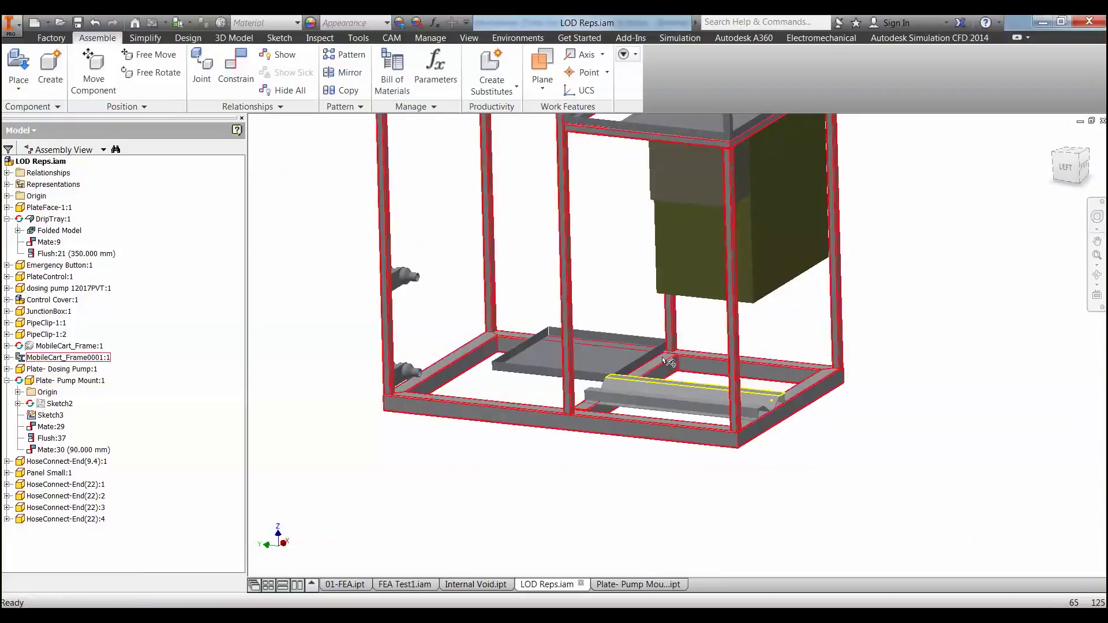
pyautogui.moveTo(667, 368); pyautogui.dragTo(685, 426, button='middle')
pyautogui.moveTo(663, 333); pyautogui.dragTo(677, 386, button='middle')
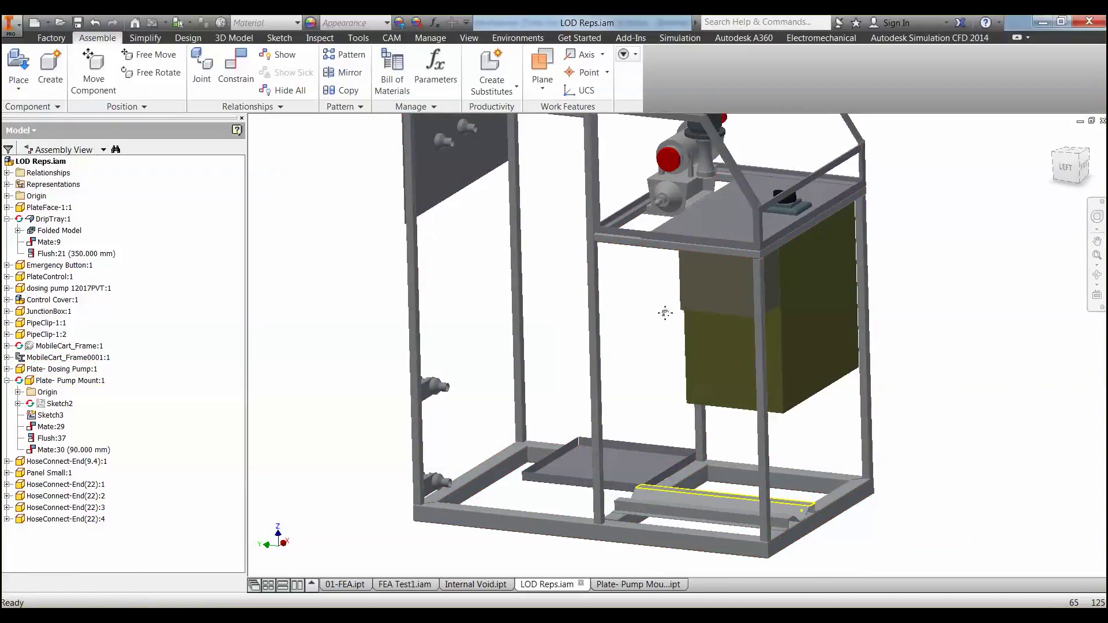
pyautogui.moveTo(664, 311); pyautogui.dragTo(672, 319, button='middle')
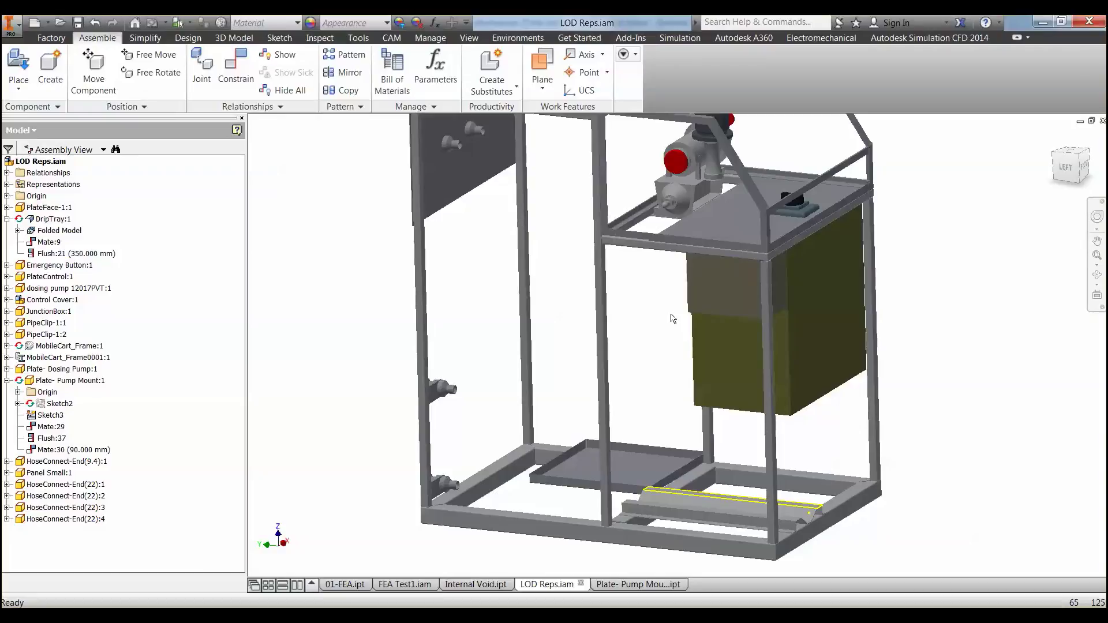
pyautogui.scroll(-5, 670, 320)
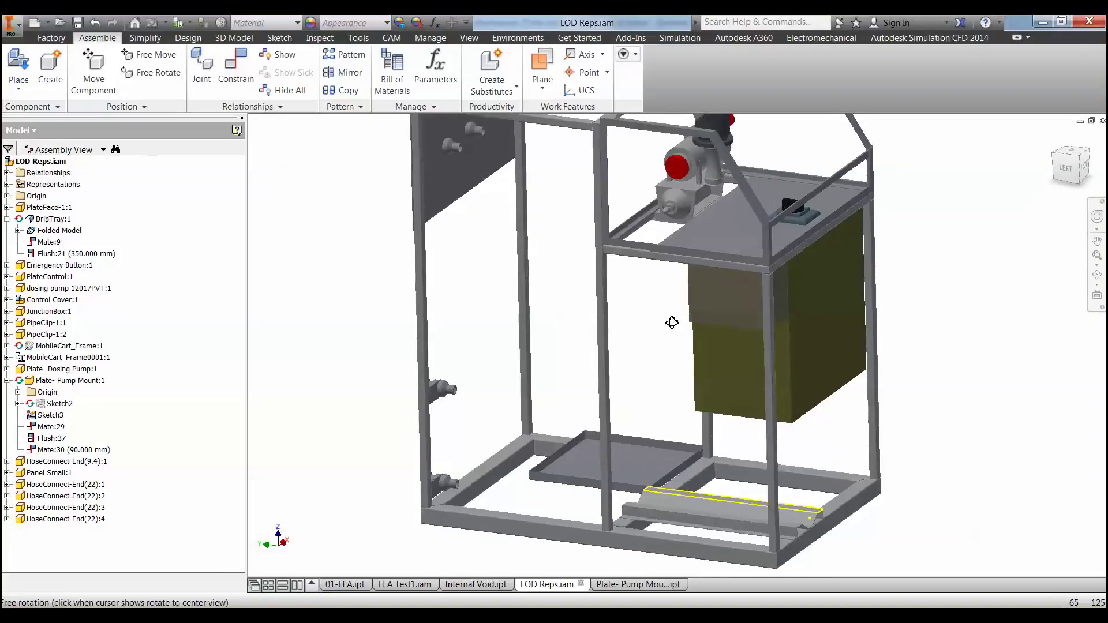
pyautogui.scroll(3, 781, 270)
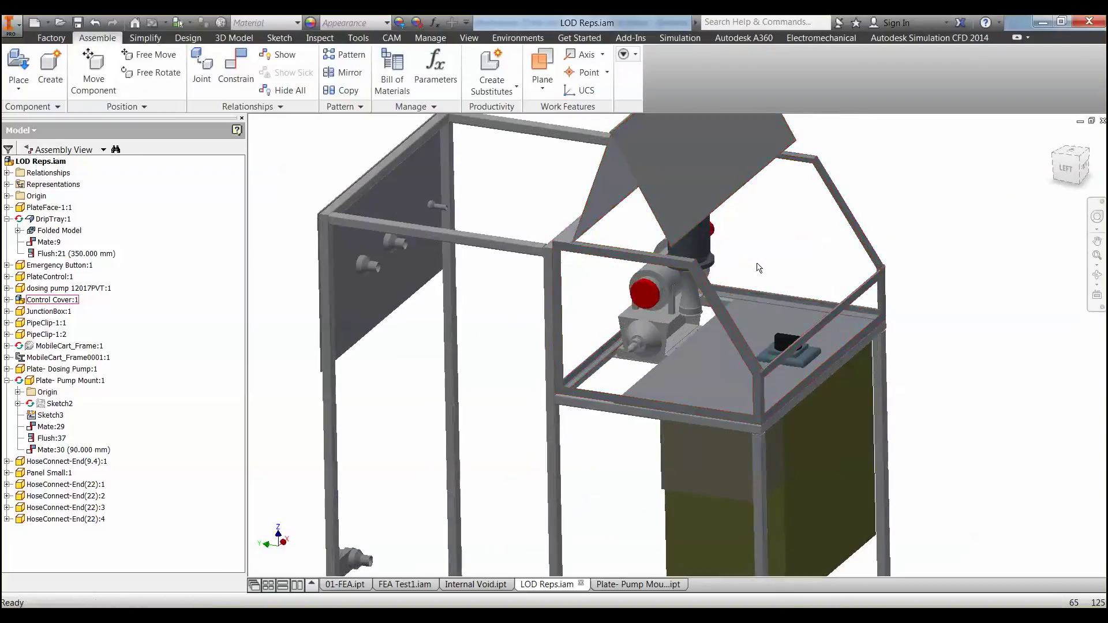
pyautogui.click(799, 386)
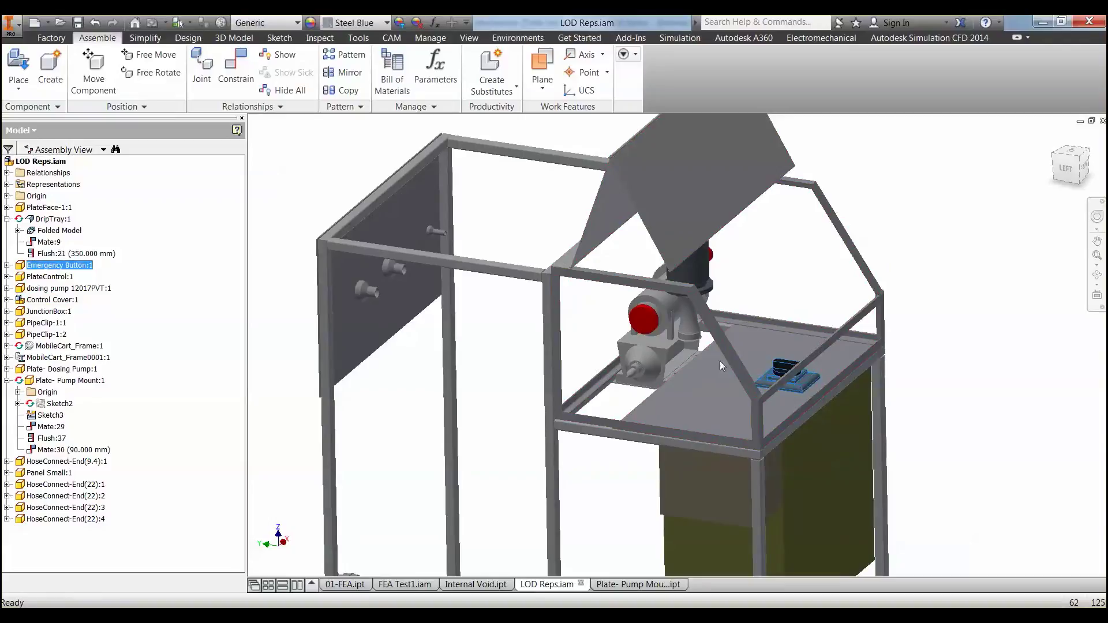
pyautogui.press('Delete')
pyautogui.click(652, 379)
pyautogui.press('Delete')
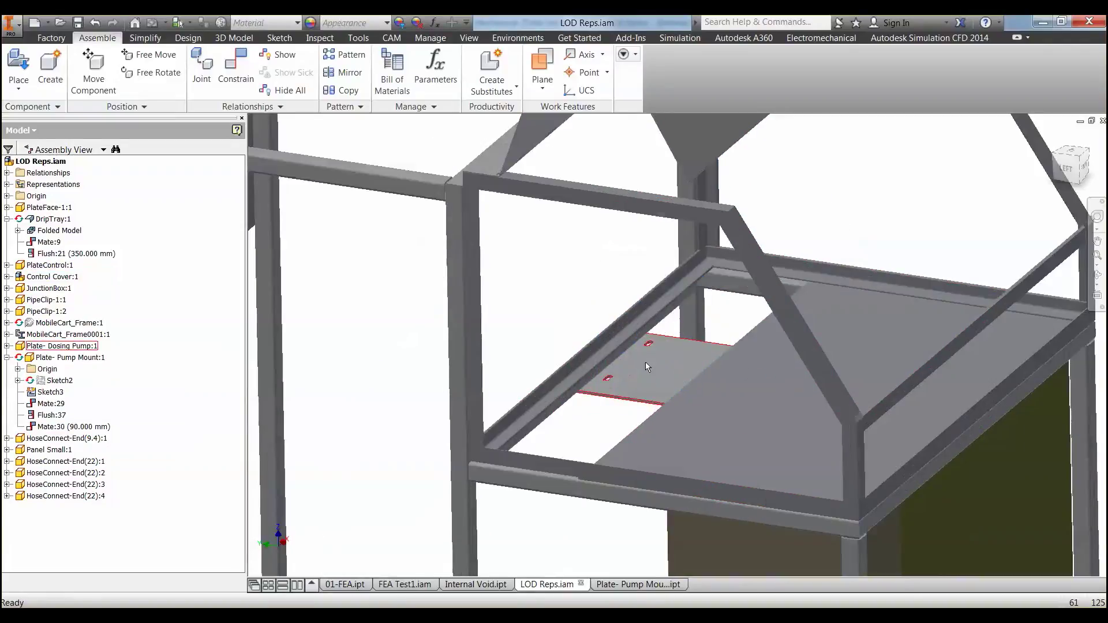
# - Inspect the whole simplified assembly and look over the available analysis environments and Simulation Mechanical 2016 commands
pyautogui.scroll(-5, 695, 372)
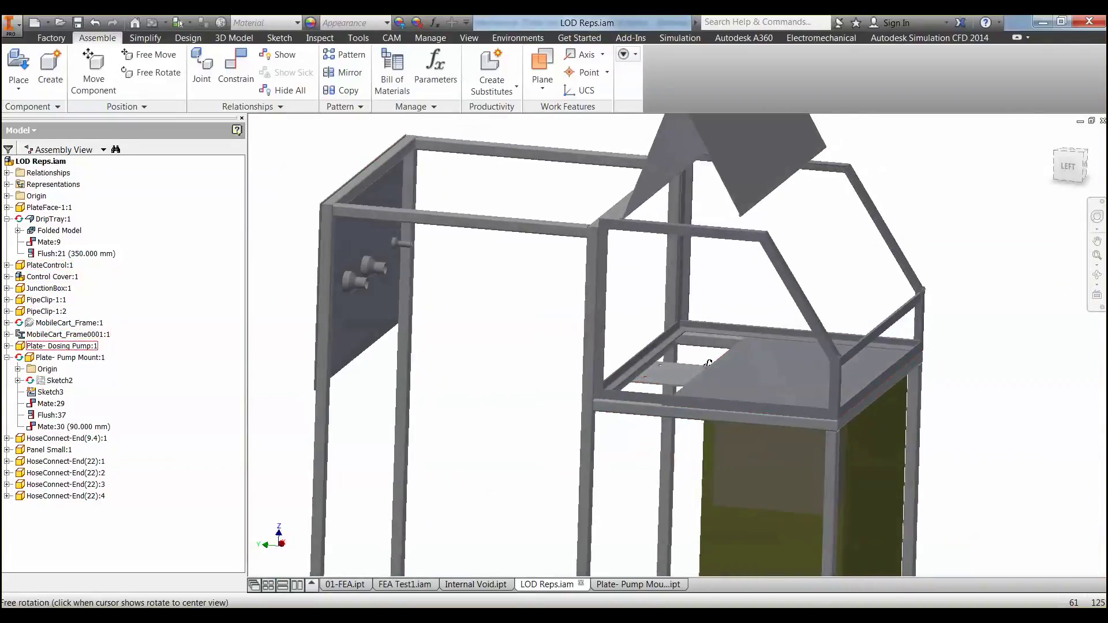
pyautogui.moveTo(704, 407); pyautogui.dragTo(704, 292, button='middle')
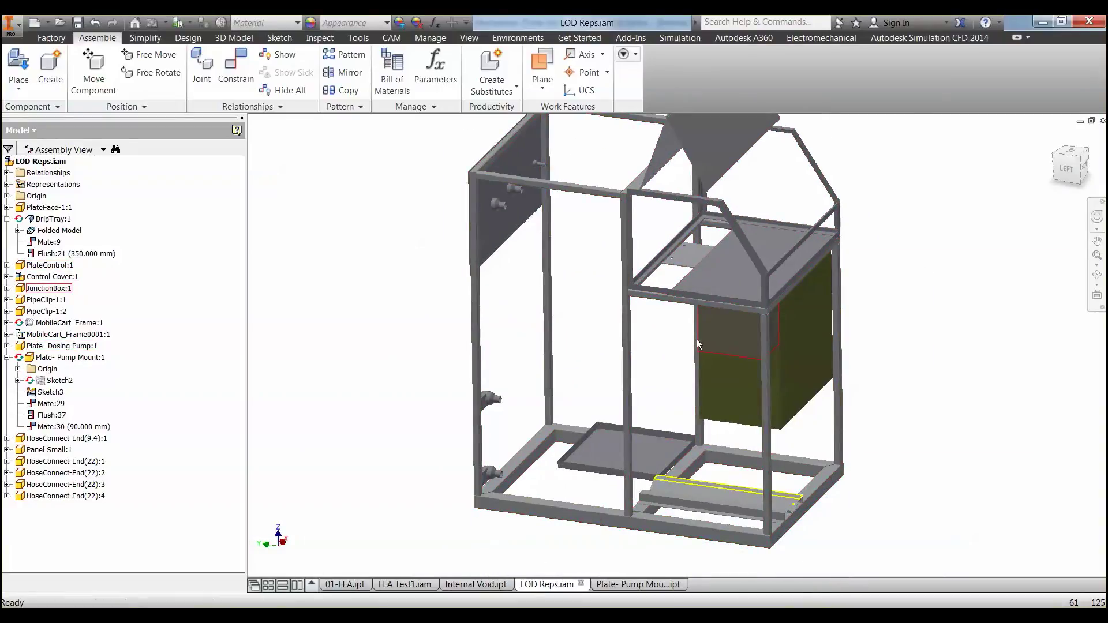
pyautogui.press('Home')
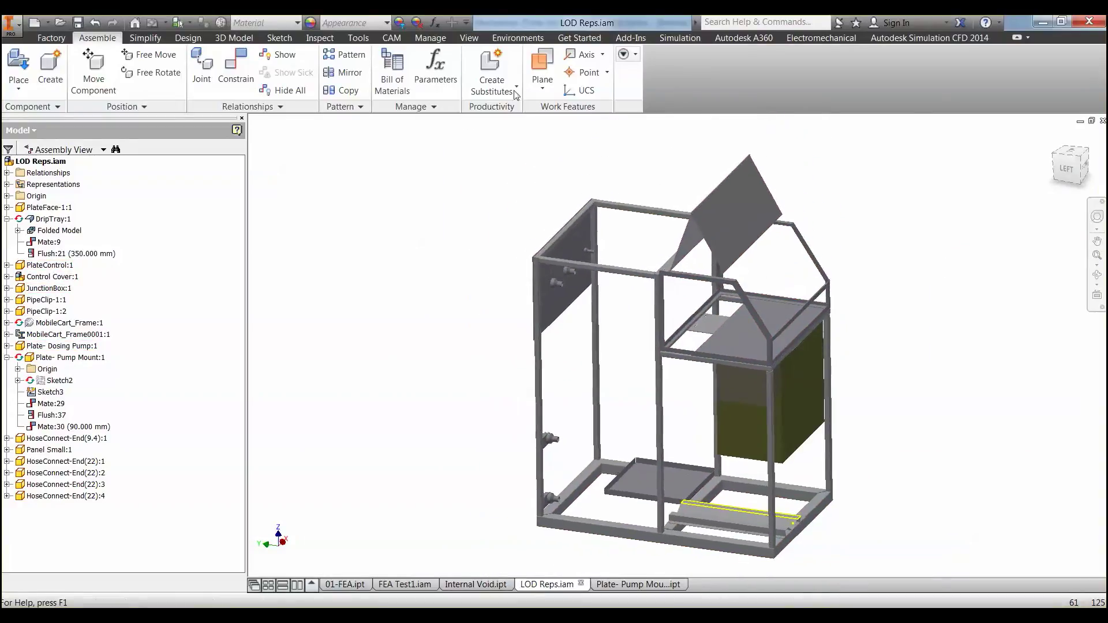
pyautogui.click(517, 38)
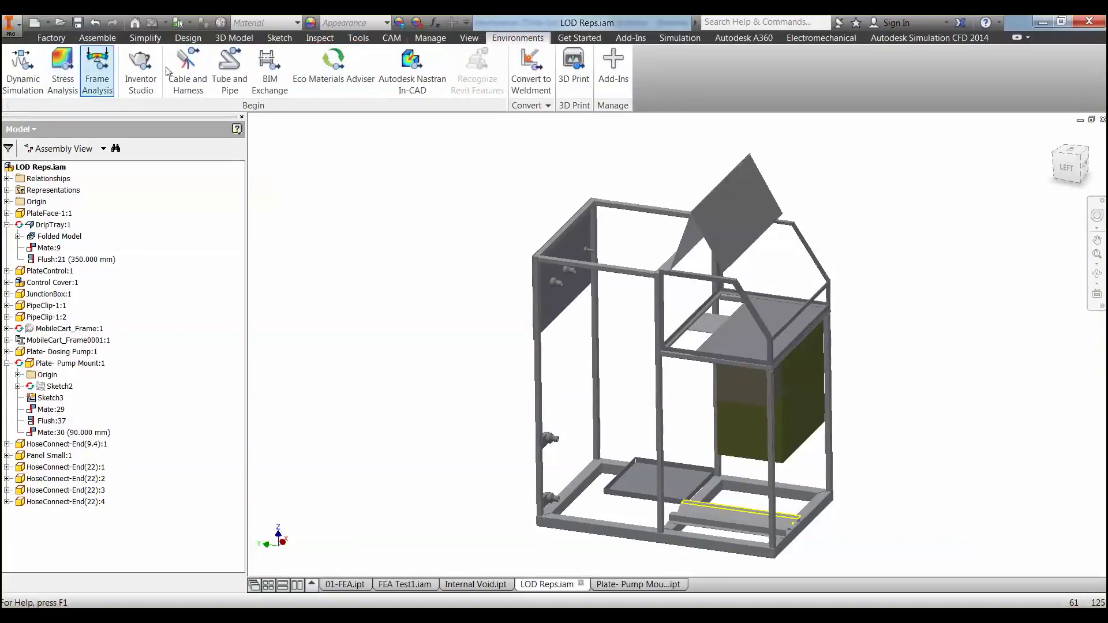
pyautogui.click(679, 38)
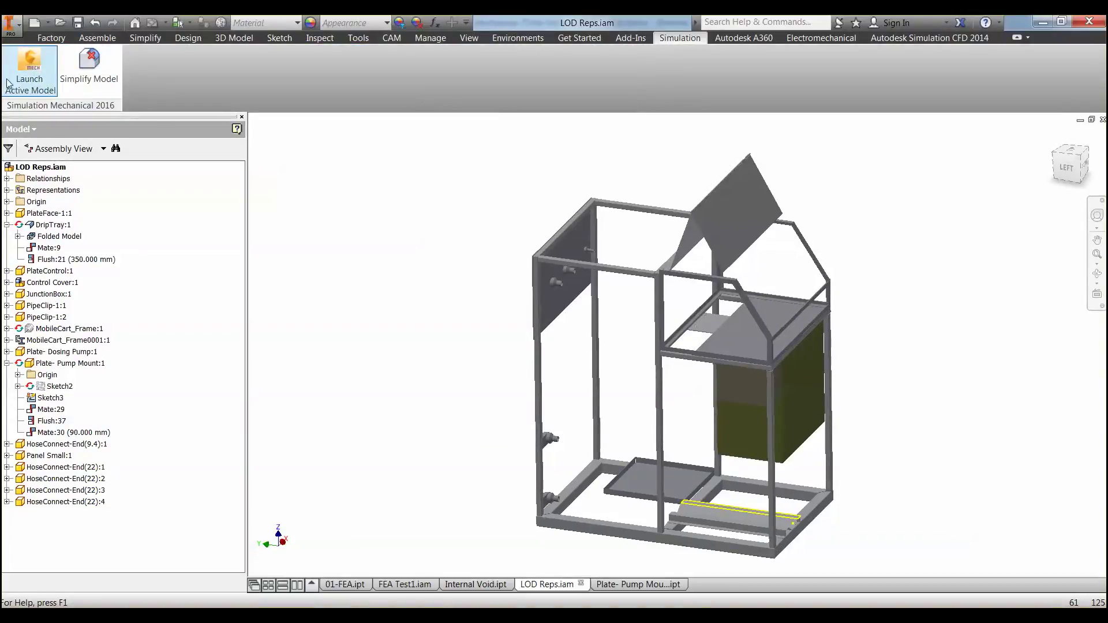